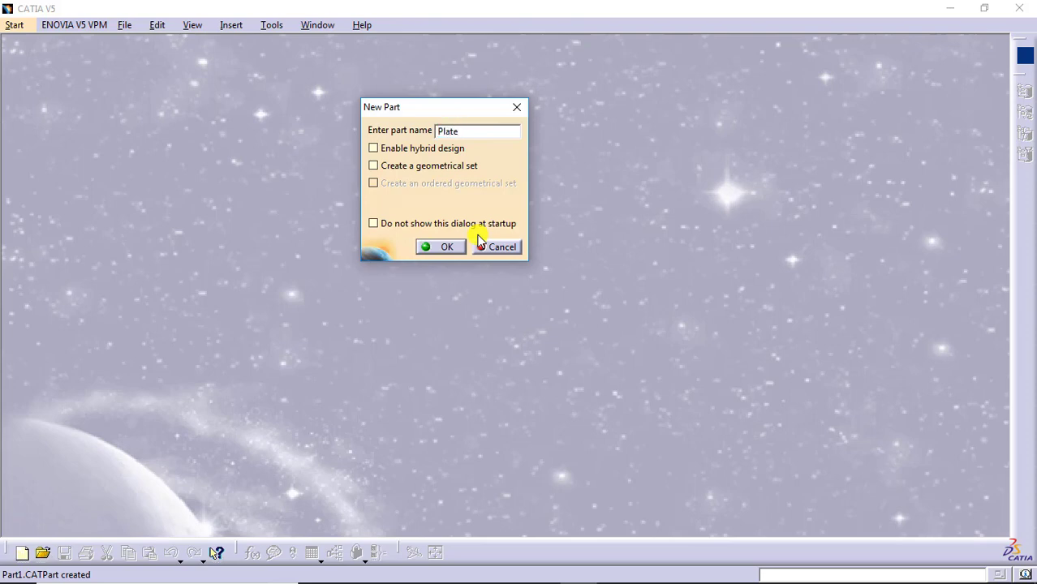
Check the component name in the Bench Vice Assembly PDF and create the new part as Base Plate.
key("alt+Tab")
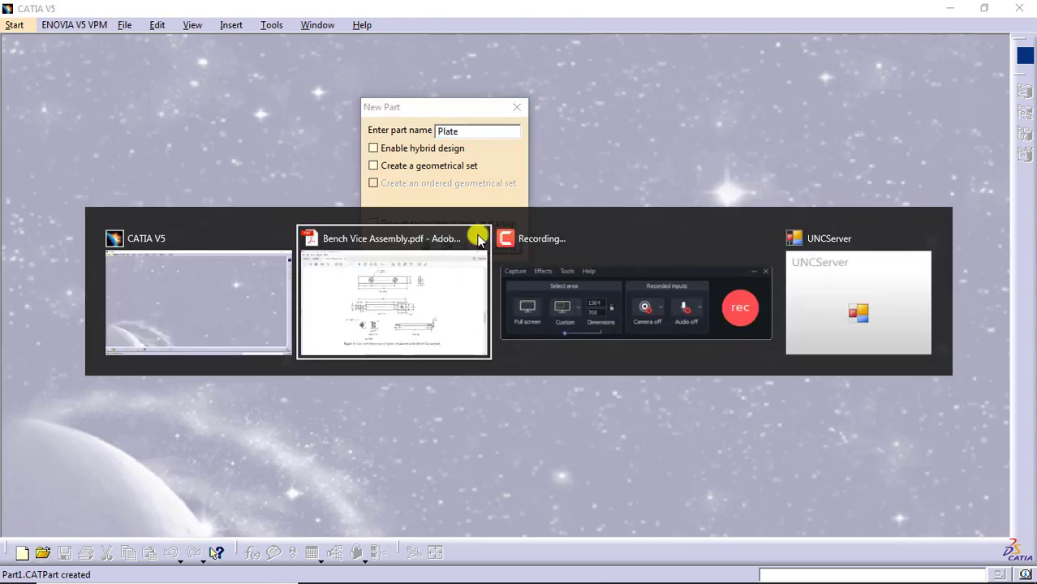
key("alt+Tab")
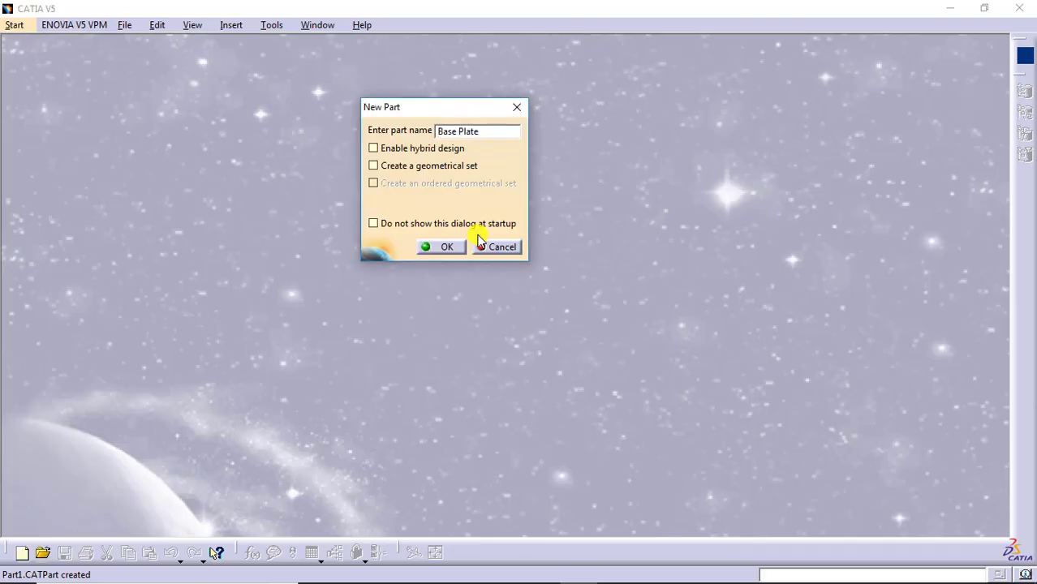
key("Return")
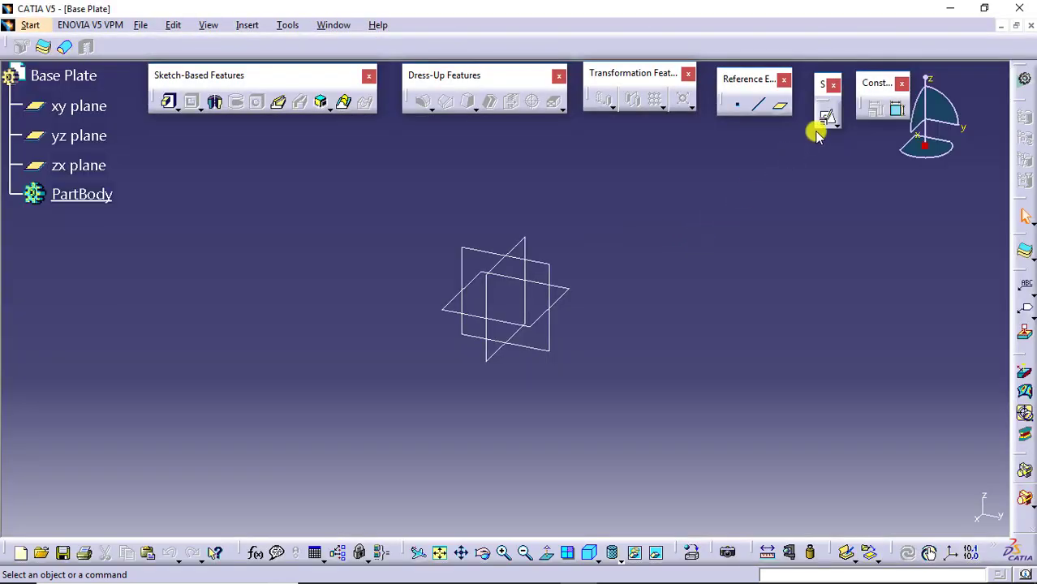
Start a positioned sketch on the xy plane and draw a wide centered rectangle about 23 mm high on the origin.
left_click(825, 119)
left_click(567, 292)
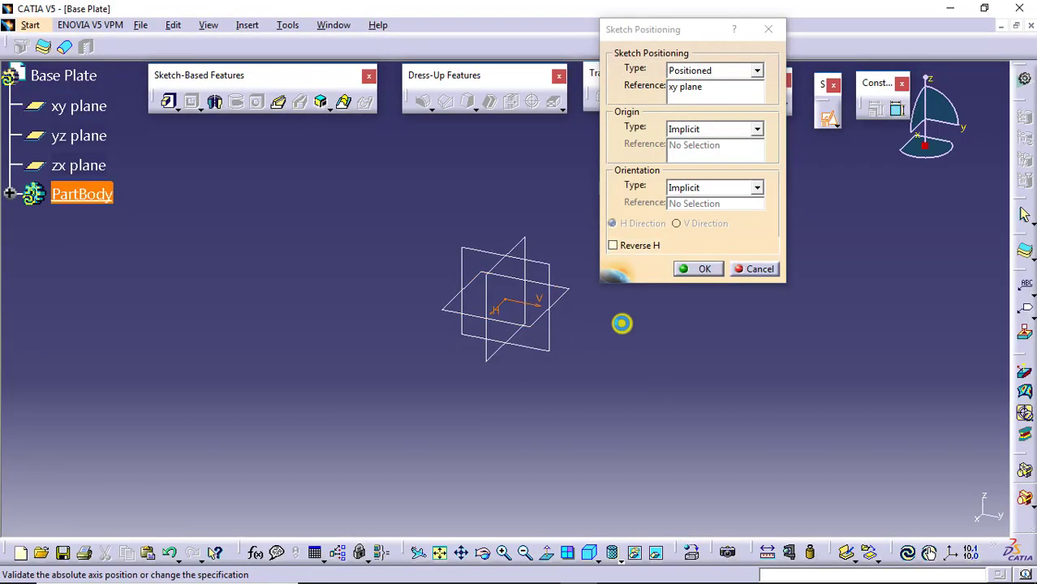
left_click(696, 269)
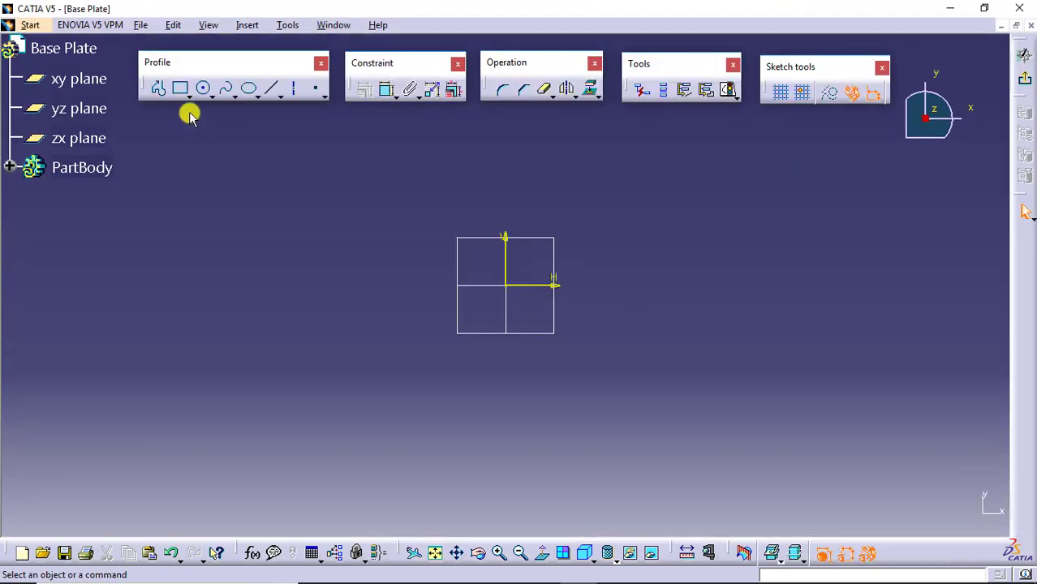
left_click(190, 95)
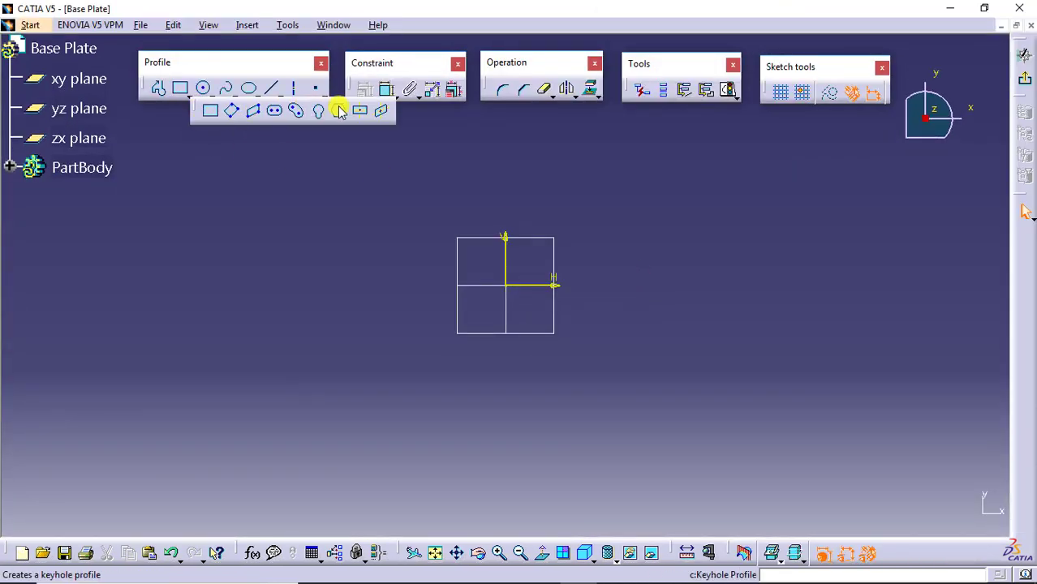
left_click(359, 113)
left_click(505, 285)
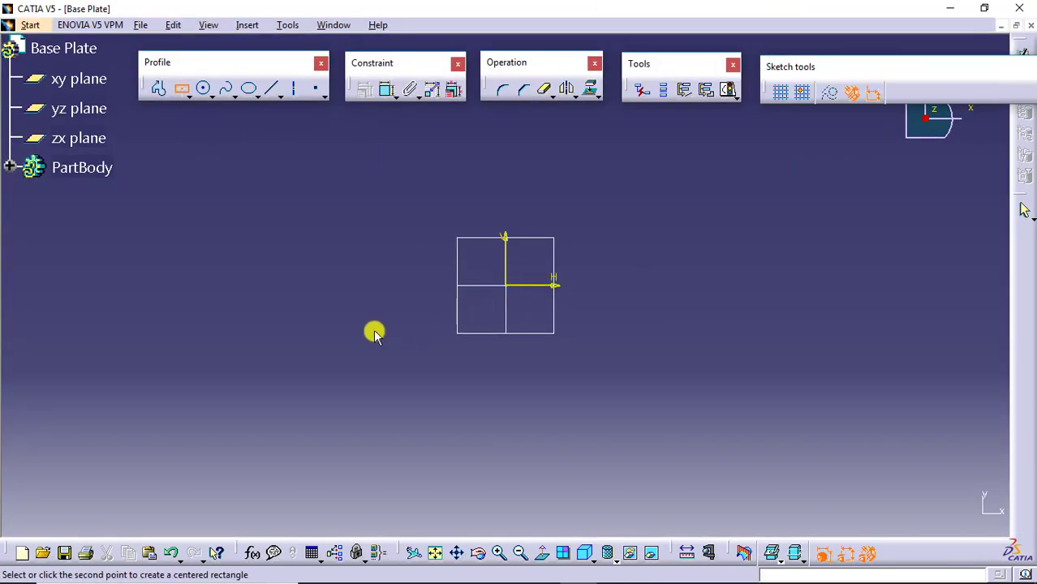
left_click(320, 310)
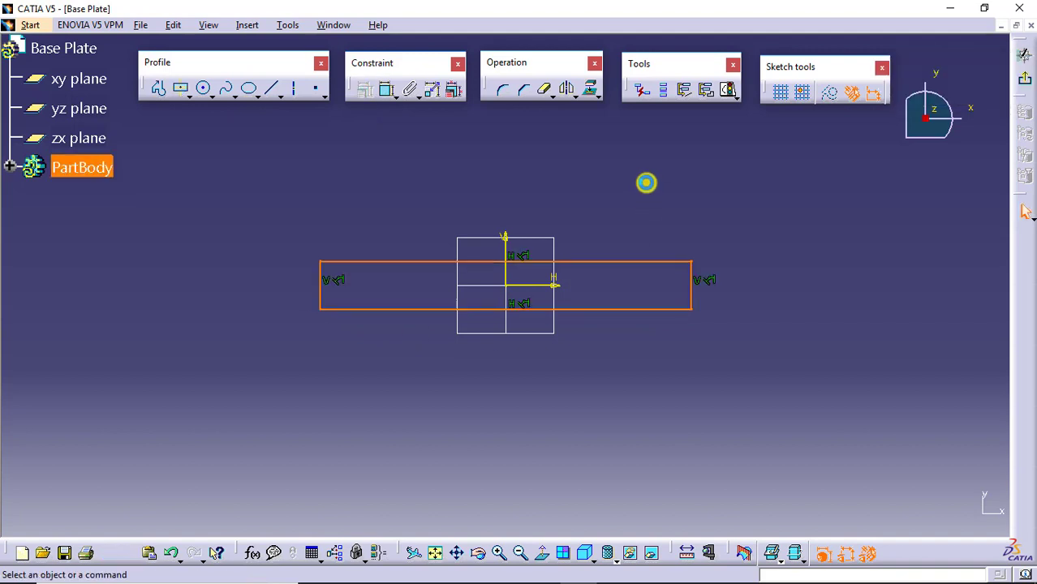
Dimension the rectangle's height and set it to 20 mm.
left_click(387, 90)
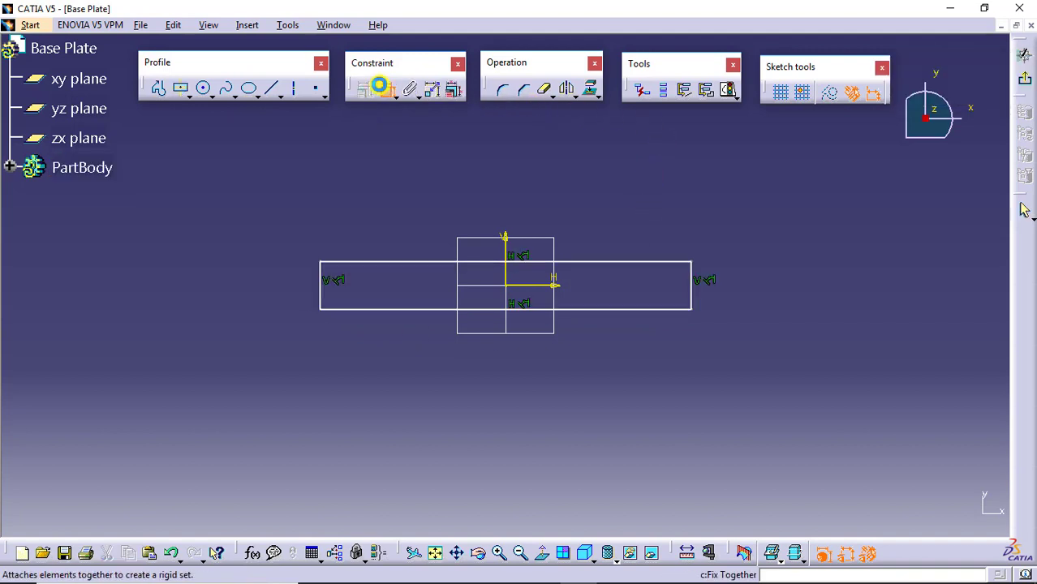
left_click(691, 289)
left_click(741, 294)
double_click(743, 286)
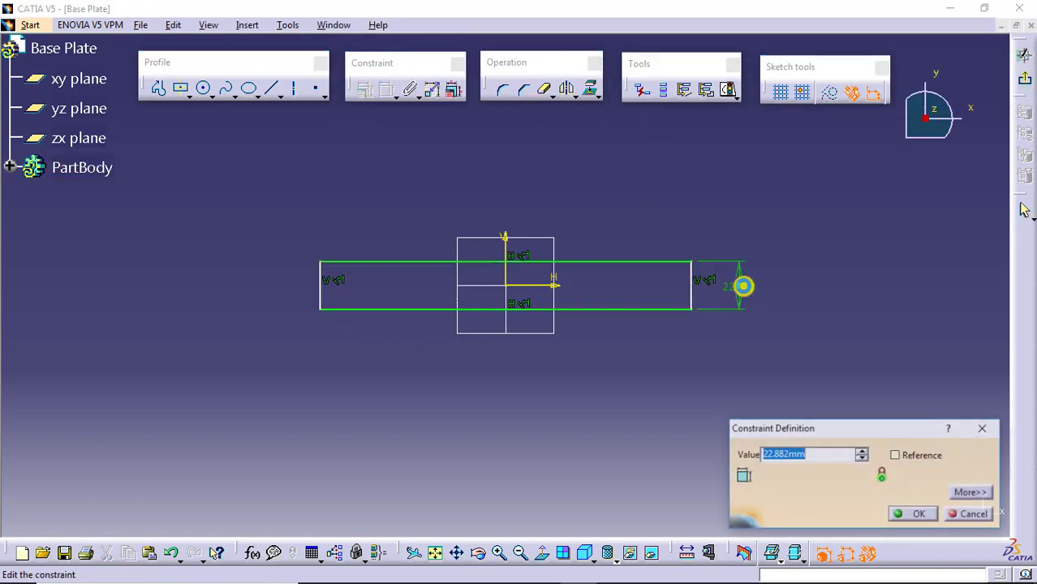
type("40")
key("Return")
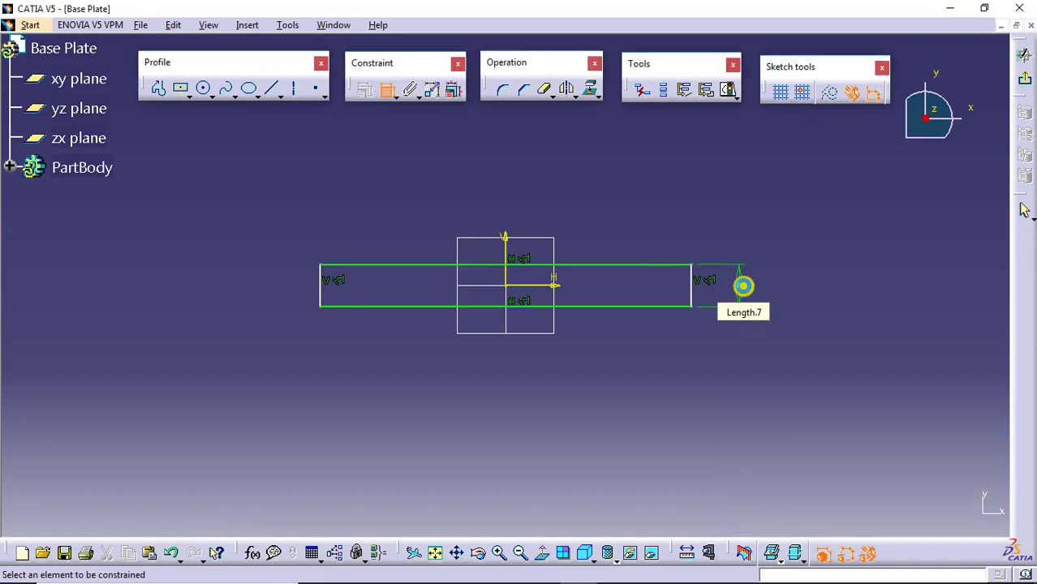
Dimension the rectangle's length, set it to 144 mm, and exit the sketch.
left_click(667, 267)
left_click(628, 244)
double_click(628, 244)
type("144")
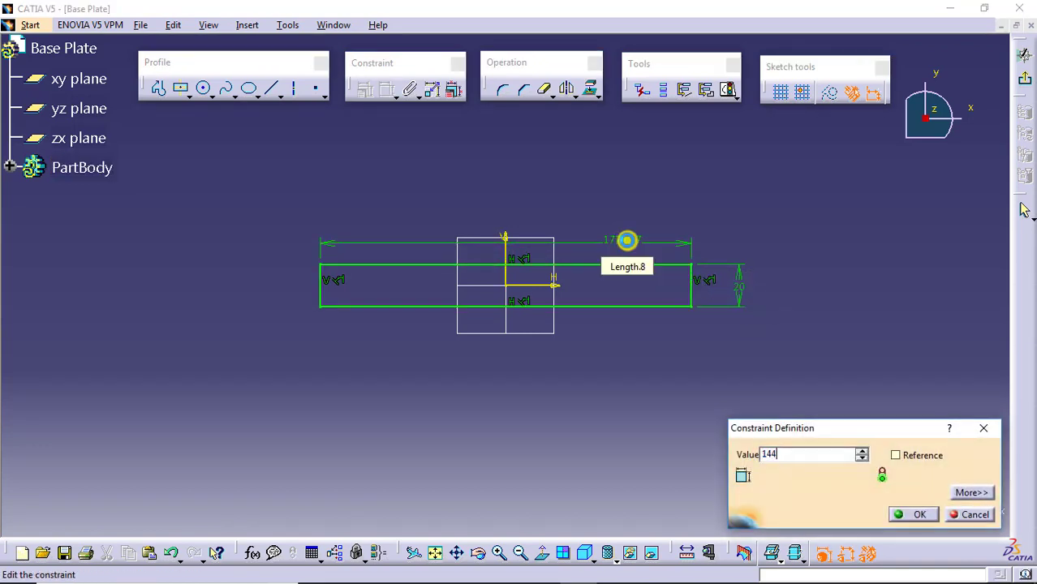
key("Return")
left_click(1023, 55)
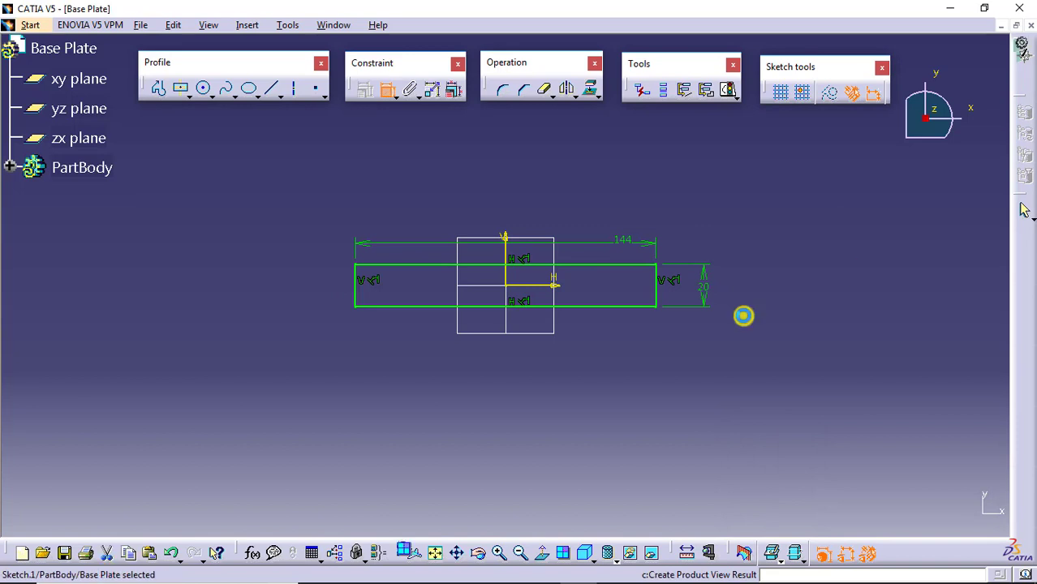
Create a pad 20 mm long from the rectangle sketch and review its definition.
left_click(169, 101)
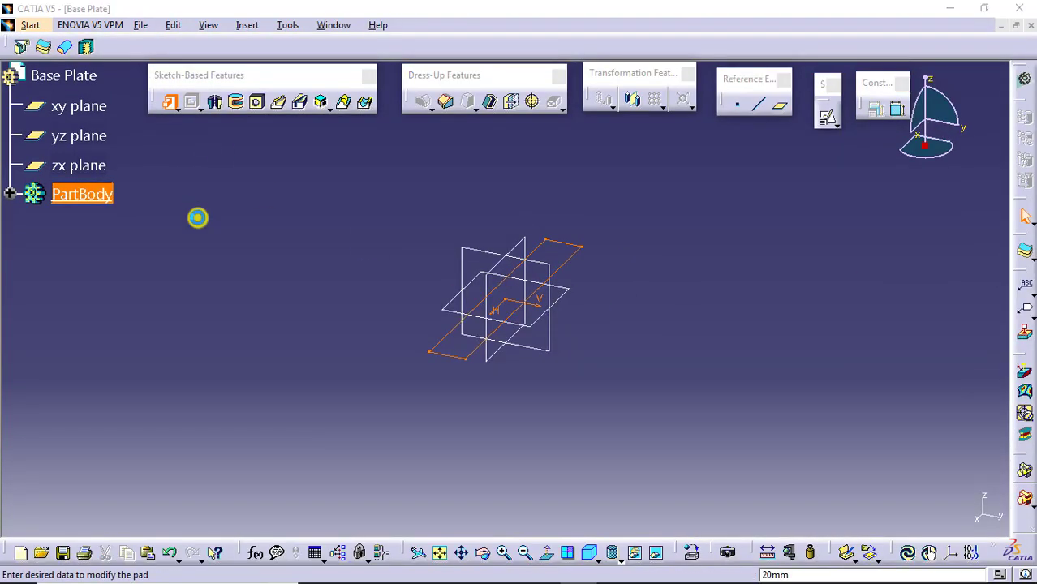
type("20")
key("Return")
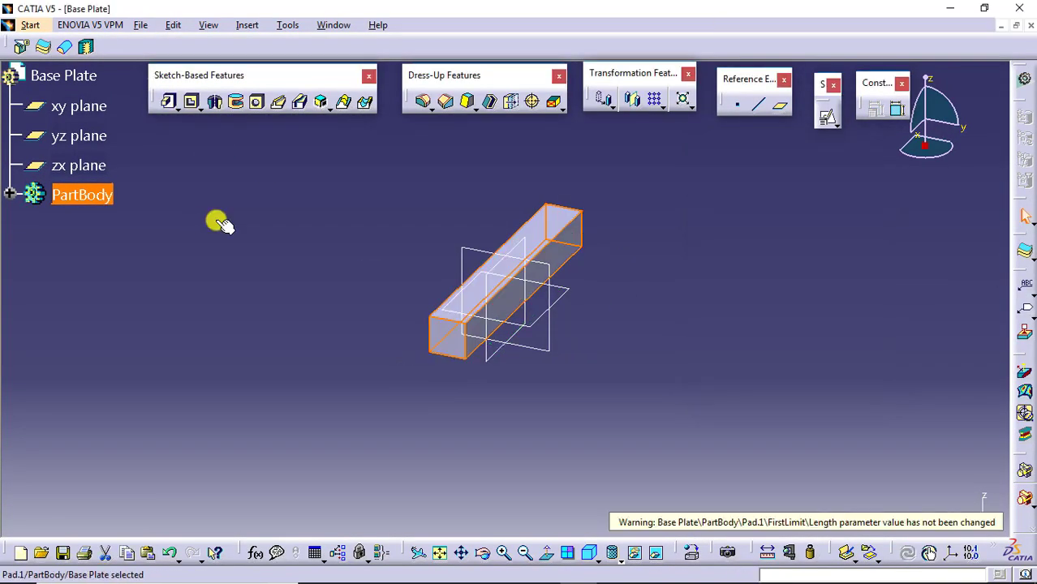
double_click(438, 329)
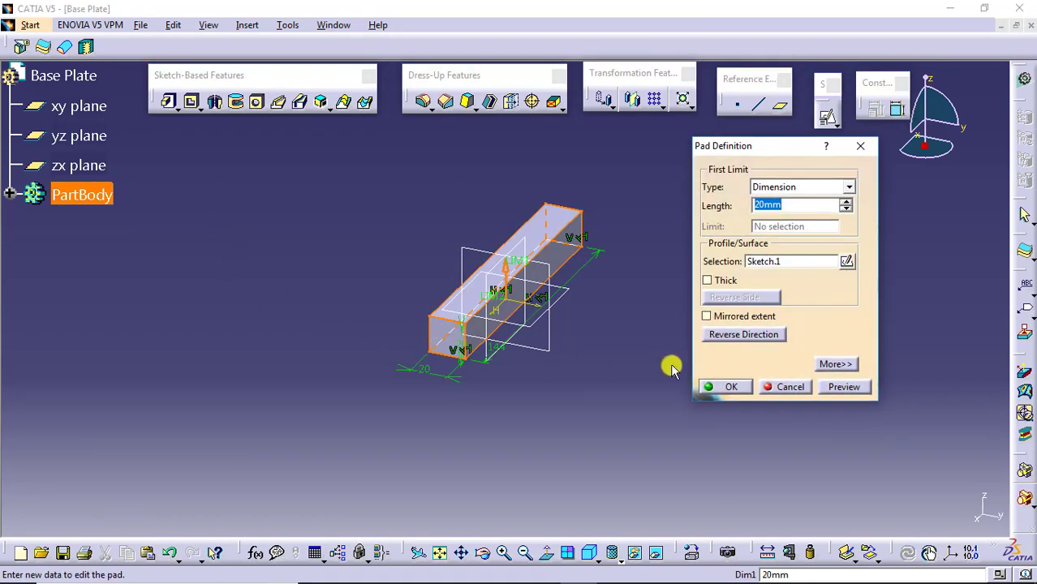
left_click(702, 387)
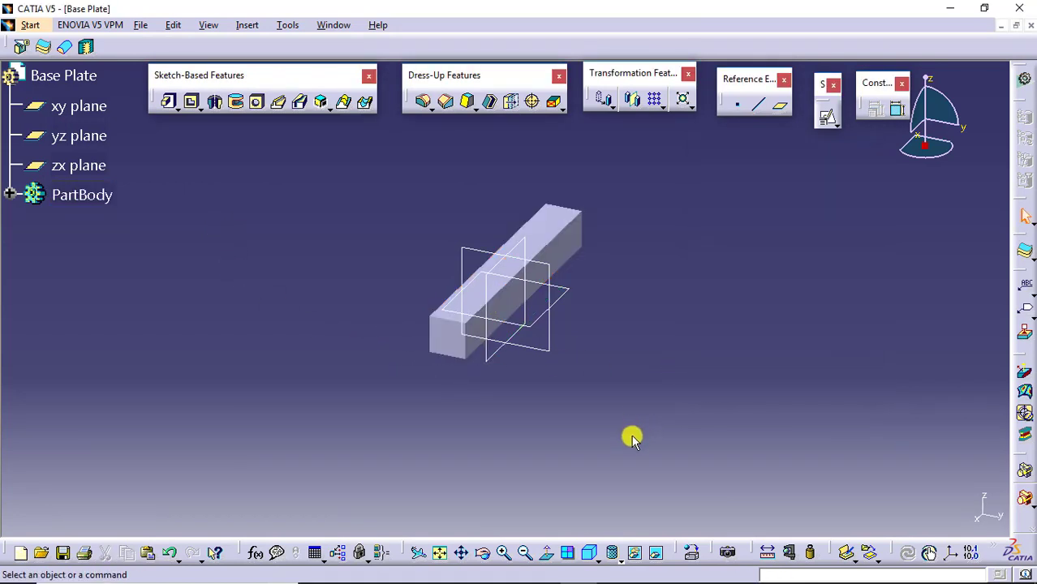
Display the model in shading with edges but without smooth edges.
left_click(619, 558)
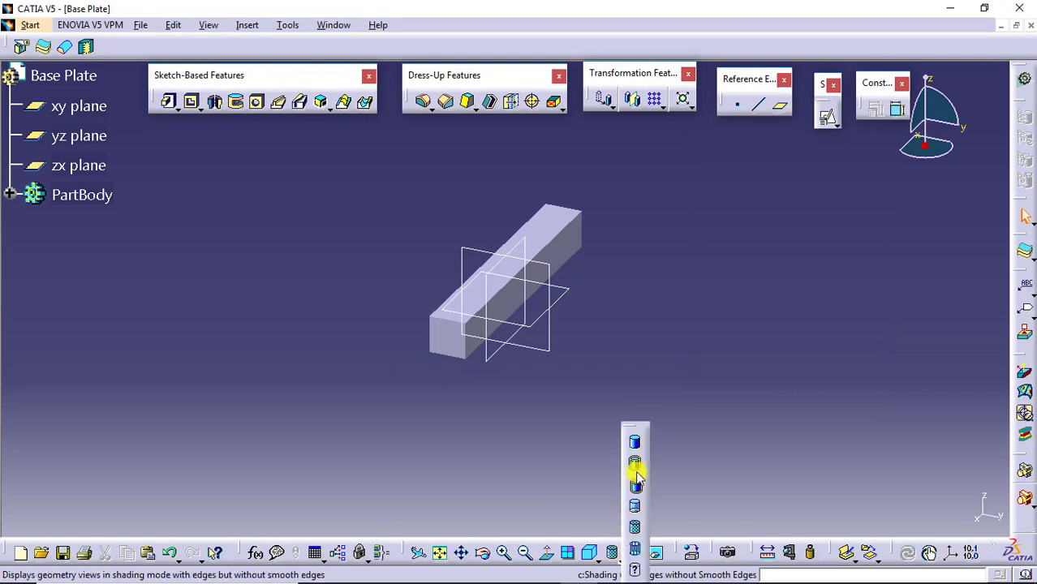
left_click(635, 479)
mouse_move(626, 406)
middle_mouse_down()
mouse_move(625, 389)
mouse_move(664, 341)
middle_mouse_up()
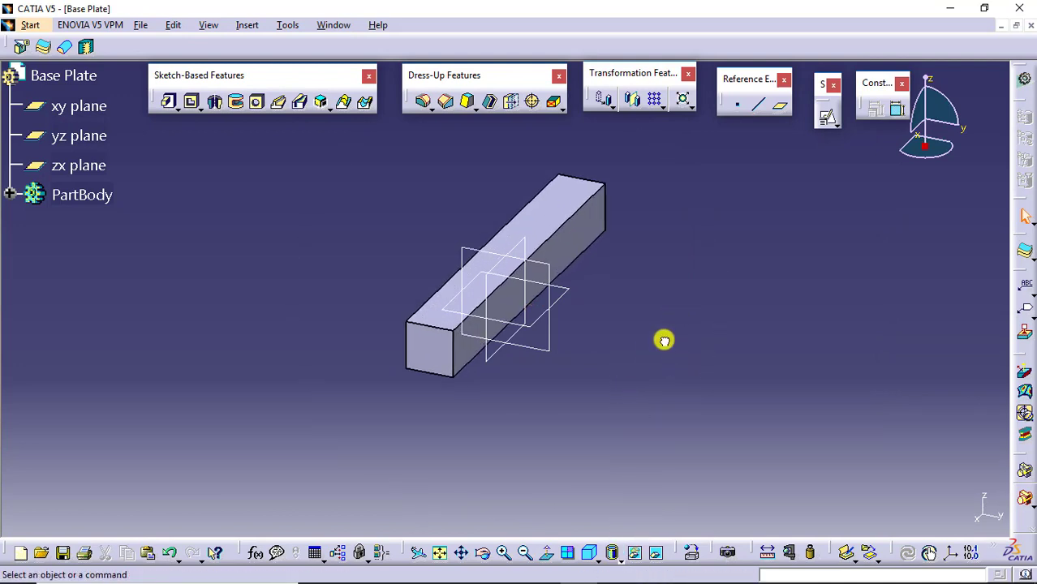
Check the base plate's thickness in the PDF drawing and set the pad's length to 6 mm.
key("alt+Tab")
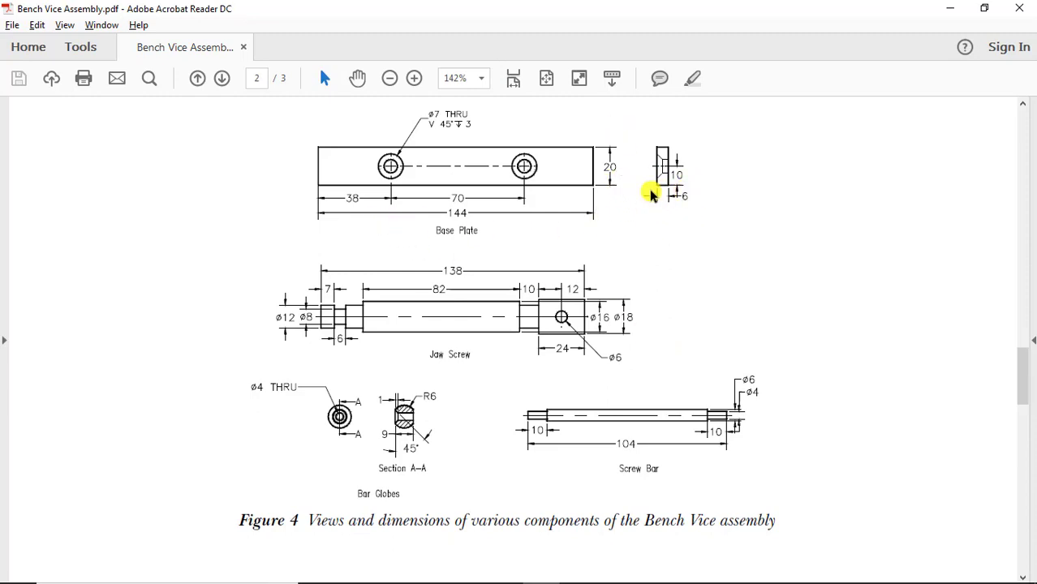
key("alt+Tab")
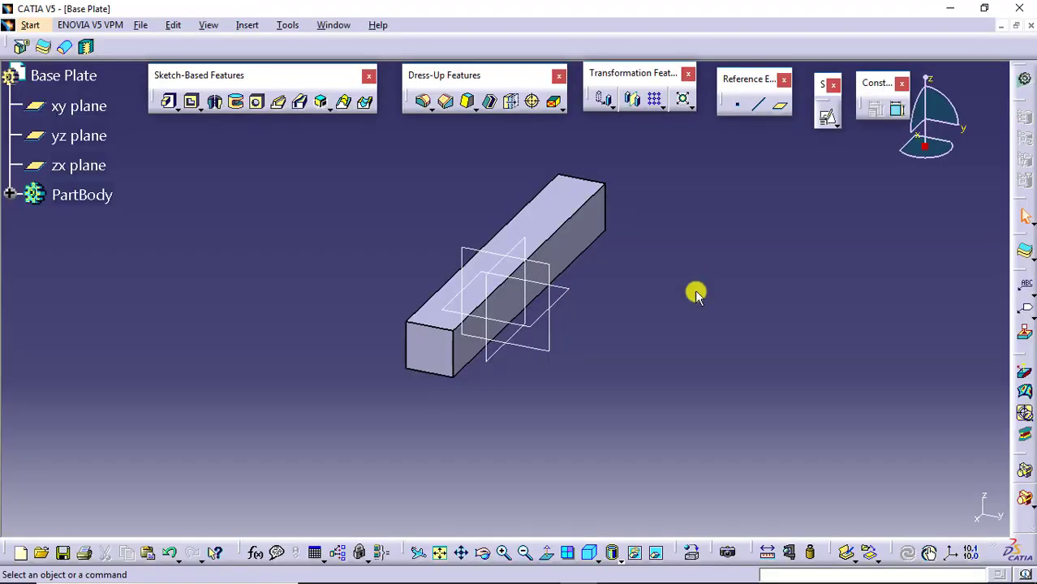
double_click(554, 214)
type("8")
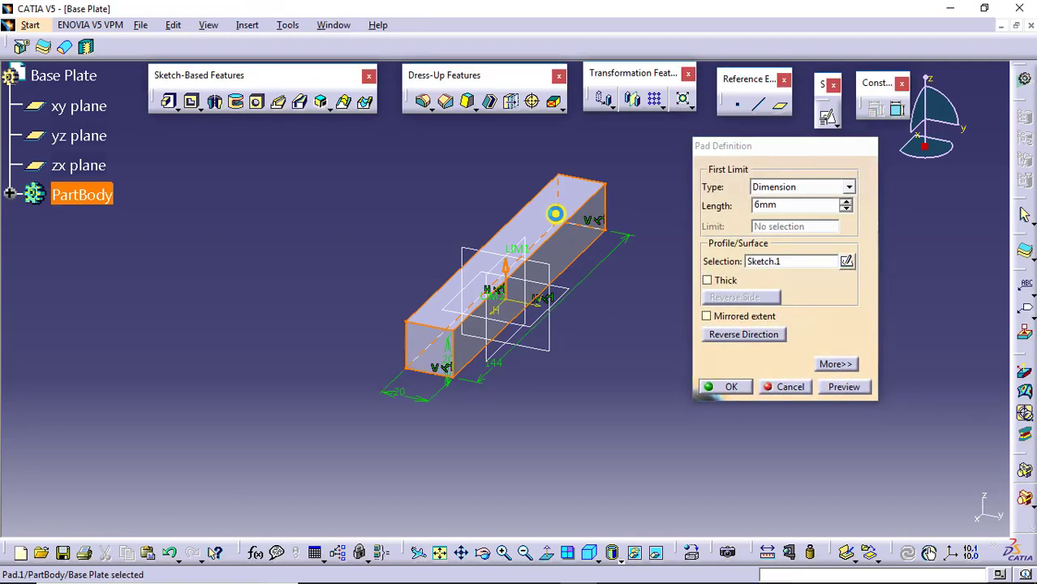
key("Return")
middle_click_drag(669, 358, 635, 329)
Check the hole callout in the PDF drawing, start a hole on the plate's top face, and open its positioning sketch.
key("alt+Tab")
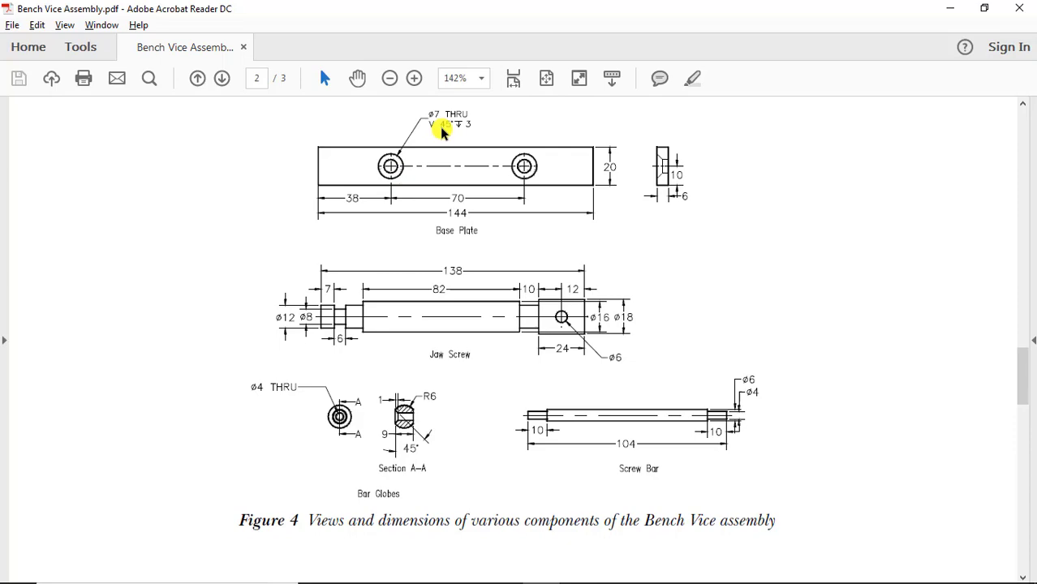
key("alt+Tab")
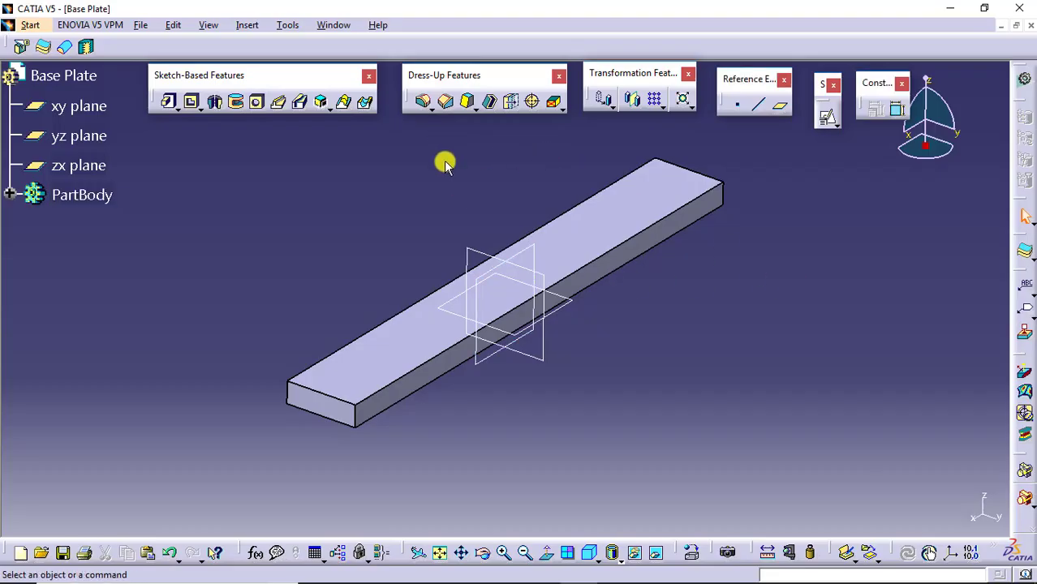
left_click(258, 101)
left_click(428, 329)
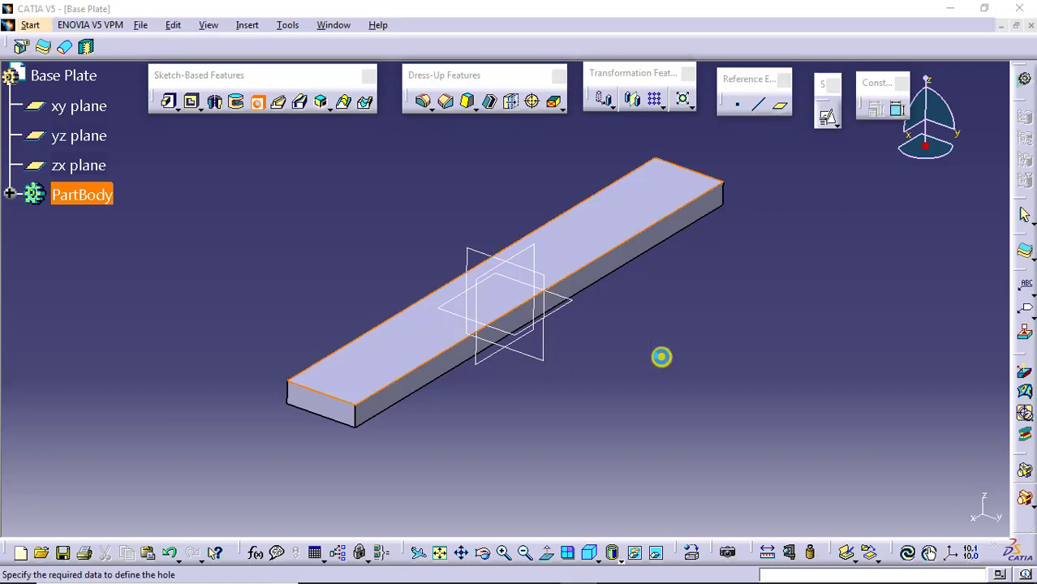
left_click(839, 288)
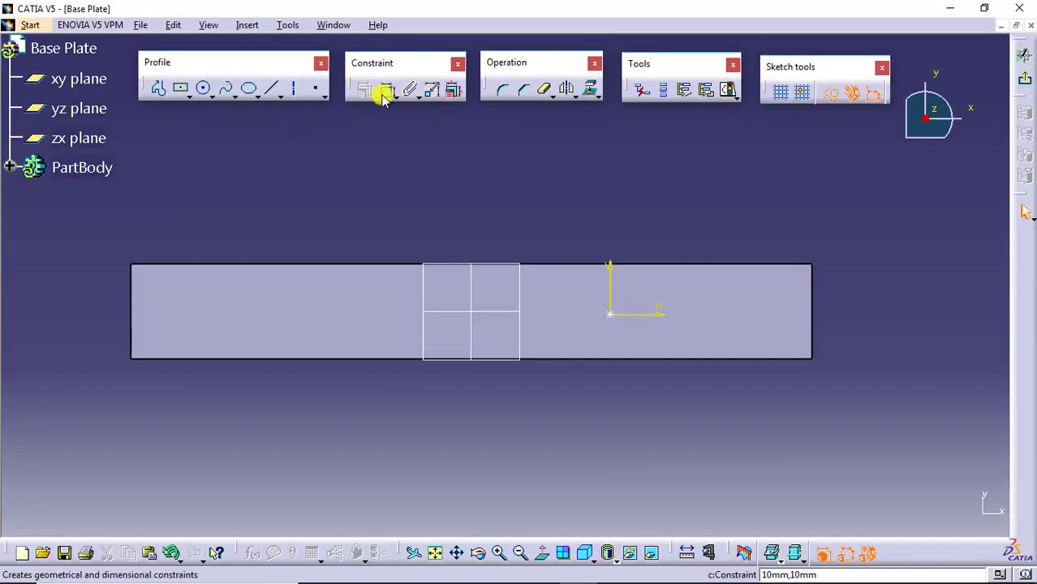
Constrain the hole's centre point to coincide with the plate's lengthwise centre line.
left_click(386, 89)
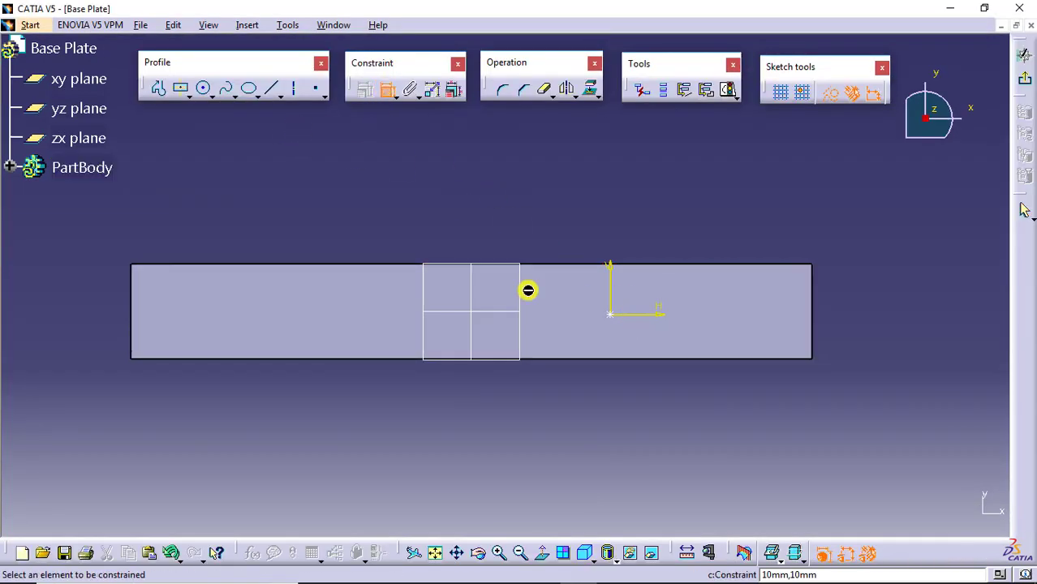
left_click(609, 313)
left_click(497, 312)
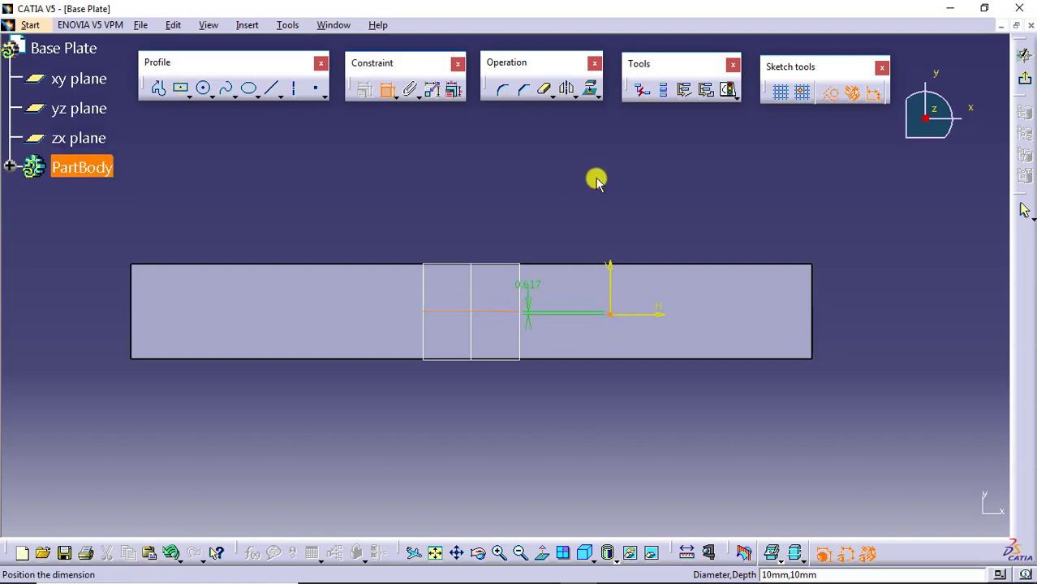
right_click(596, 180)
left_click(629, 244)
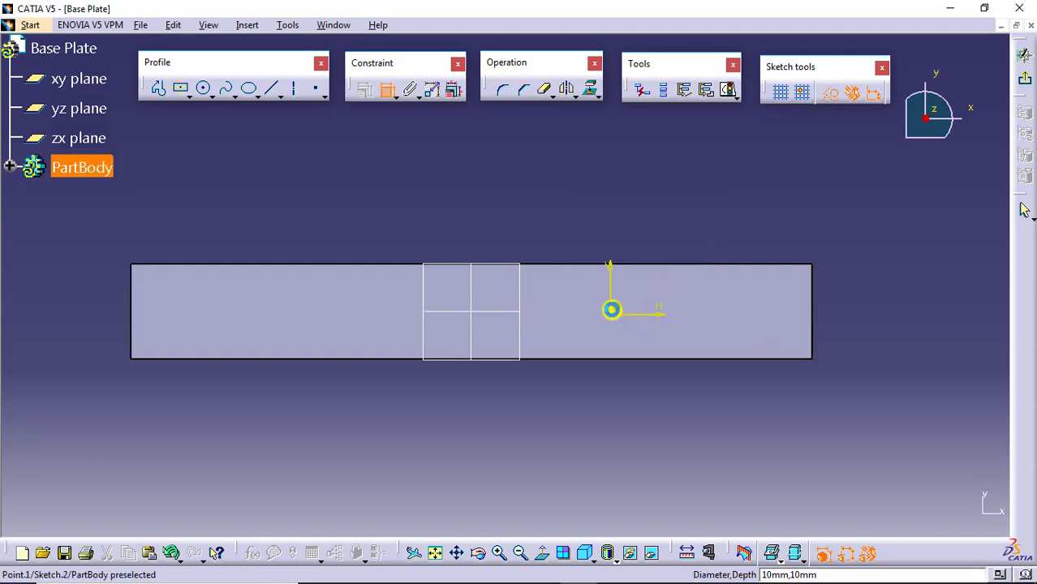
Dimension the hole centre from the plate's nearest short edge, set the distance to 38 mm per the PDF drawing, and exit the sketch.
left_click(611, 309)
left_click(810, 286)
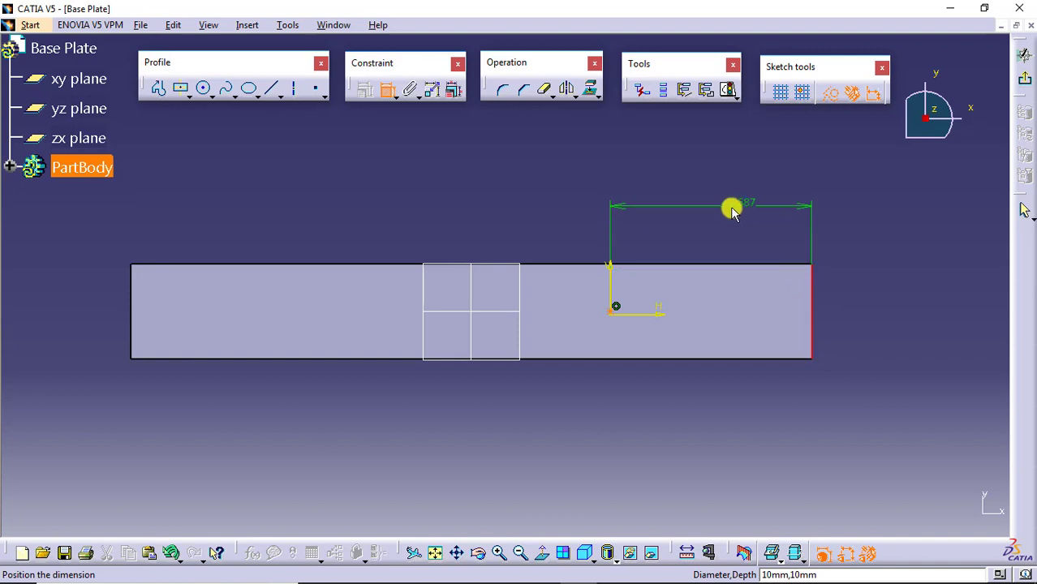
left_click(727, 209)
key("alt+Tab")
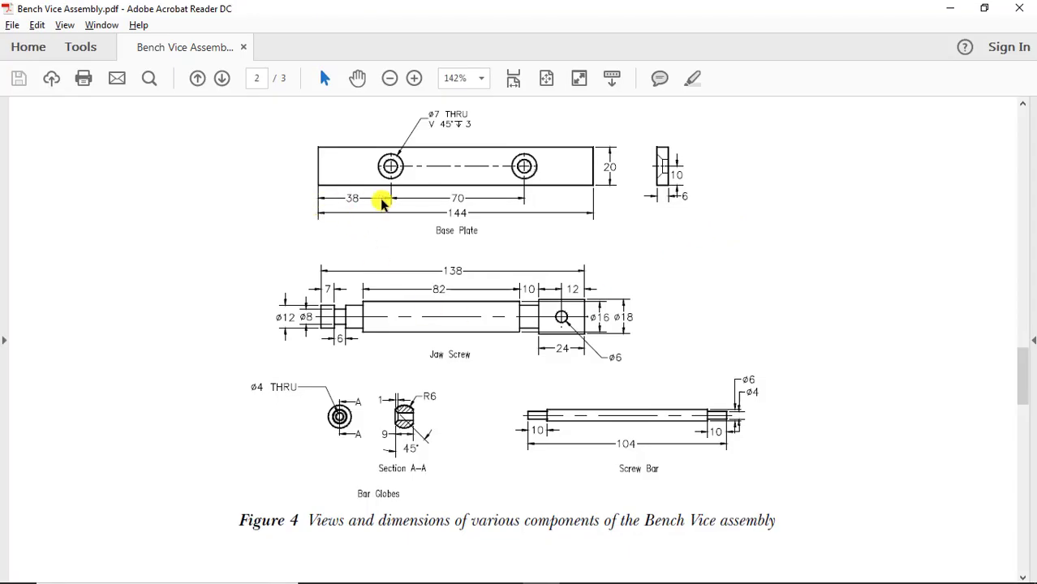
key("alt+Tab")
double_click(715, 202)
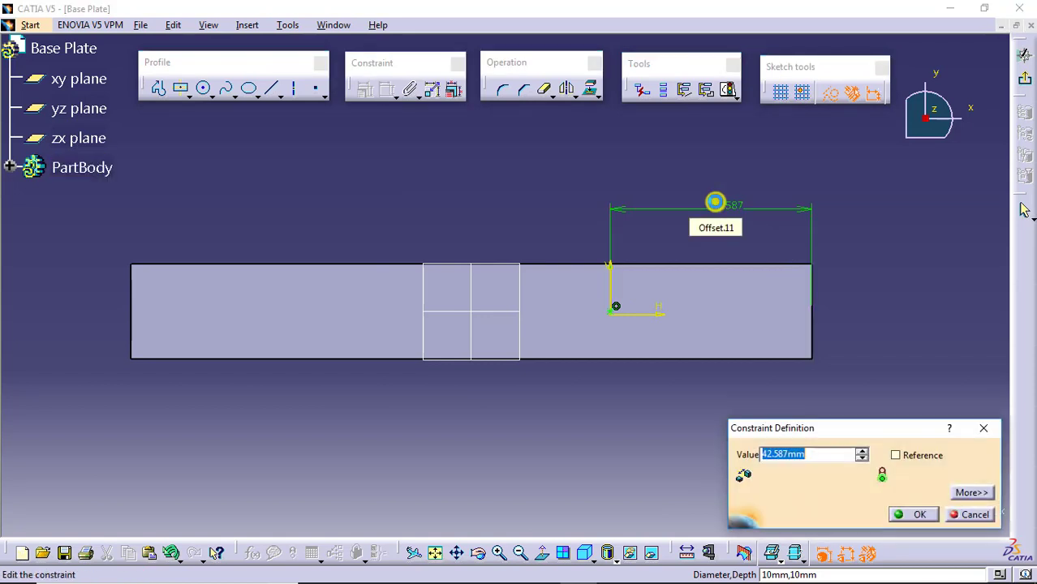
type("38")
key("Return")
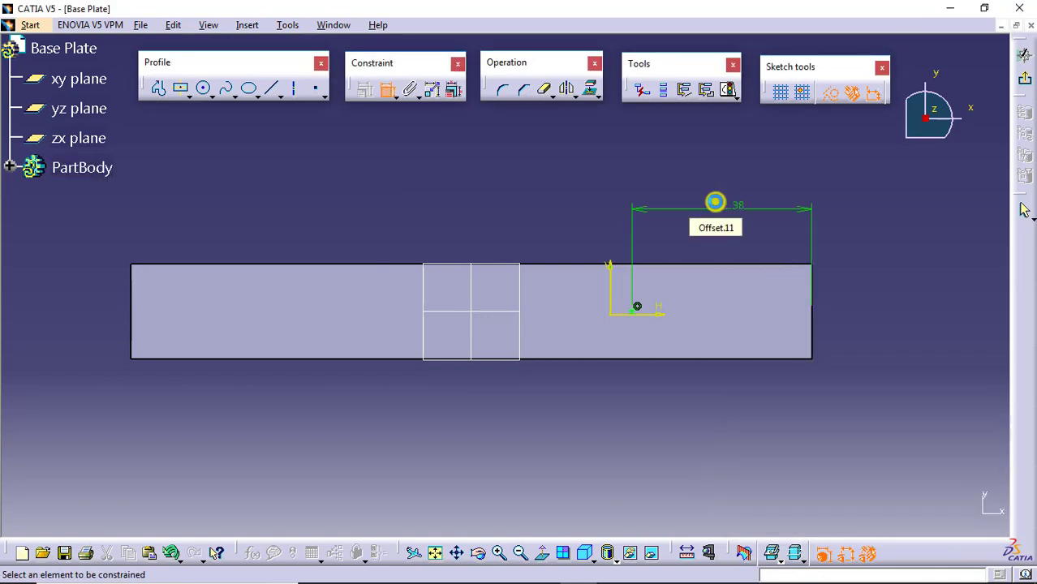
left_click(1024, 81)
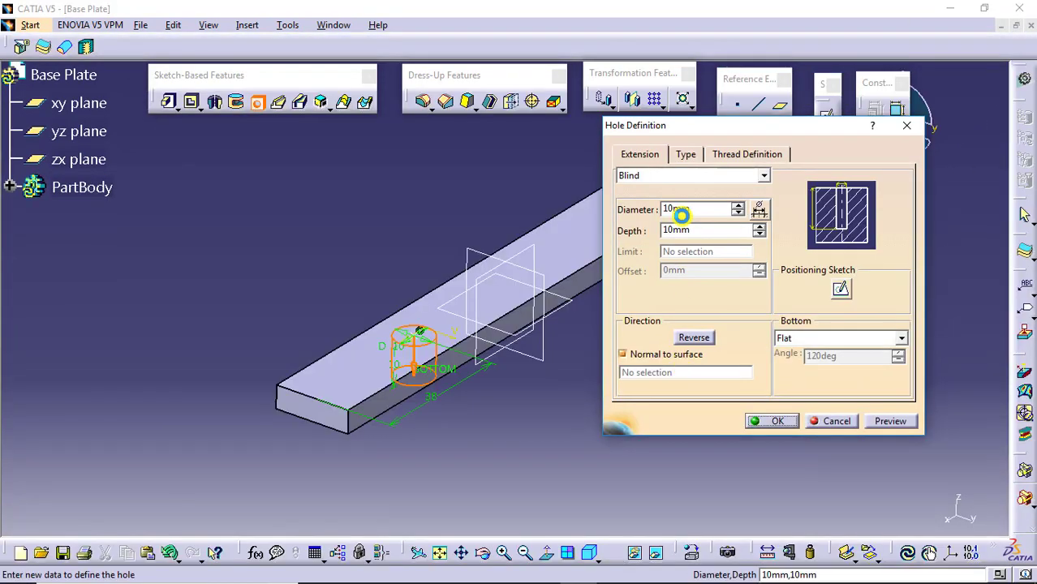
Set the hole's diameter to 7 mm with an Up To Next extension and create it in the plate.
left_click_drag(710, 209, 650, 209)
type("7")
key("Tab")
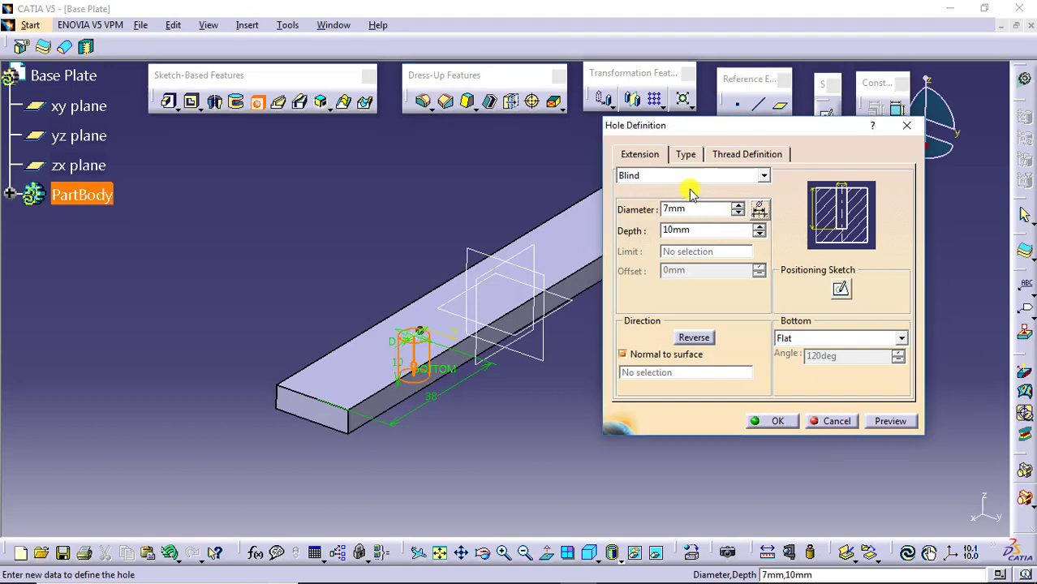
left_click(695, 176)
left_click(694, 202)
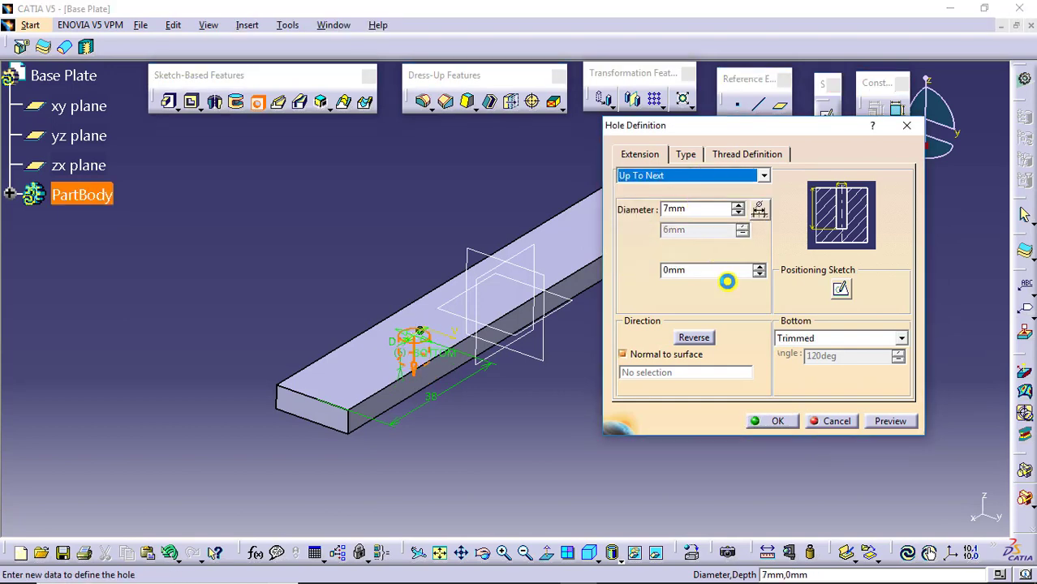
left_click(773, 423)
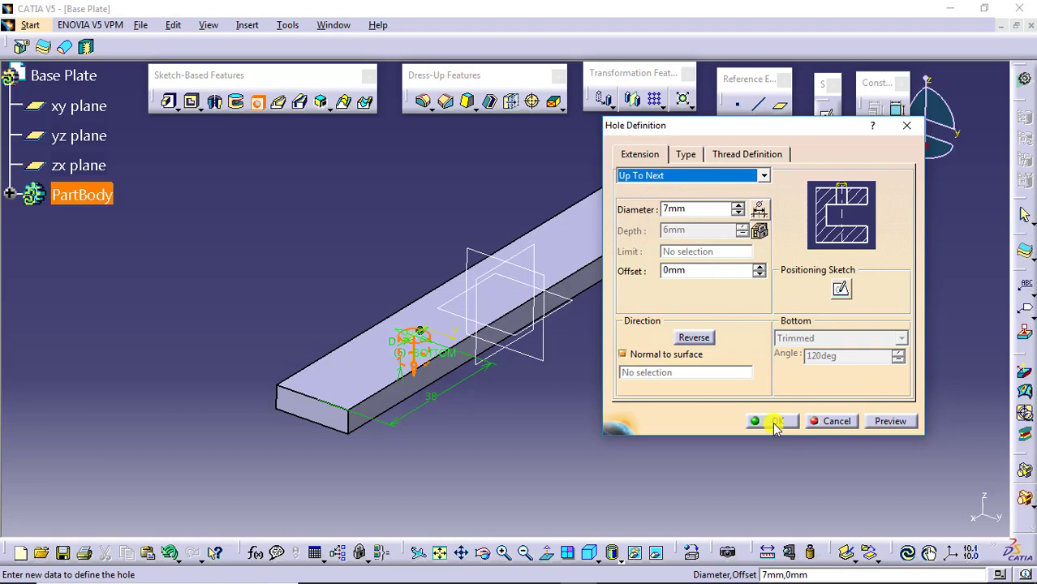
left_click(776, 427)
Mirror the hole about the yz plane to create the second hole at the plate's opposite end.
mouse_move(623, 437)
middle_mouse_down()
mouse_move(618, 425)
mouse_move(614, 440)
middle_mouse_up()
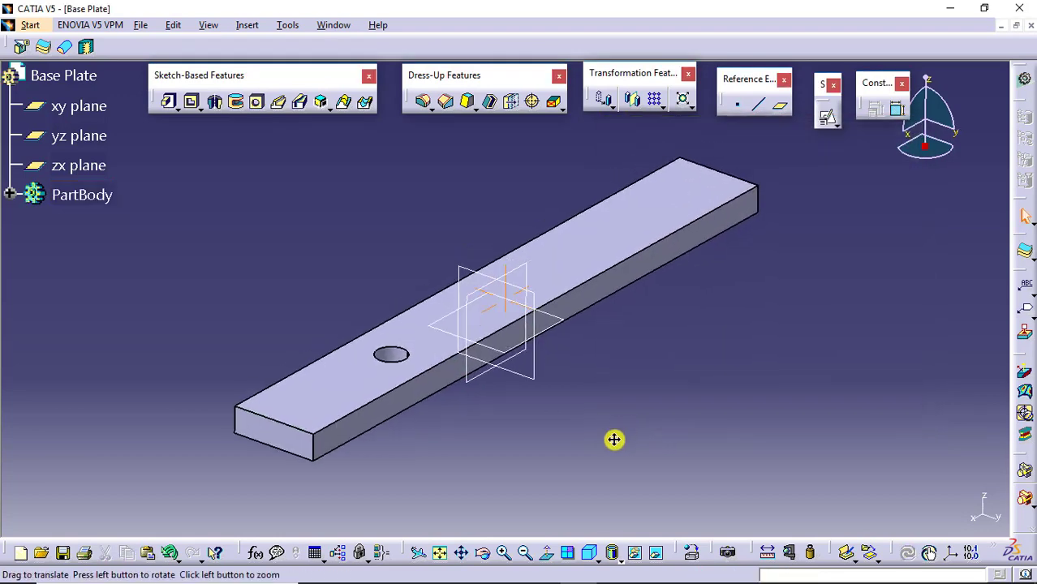
left_click(390, 356)
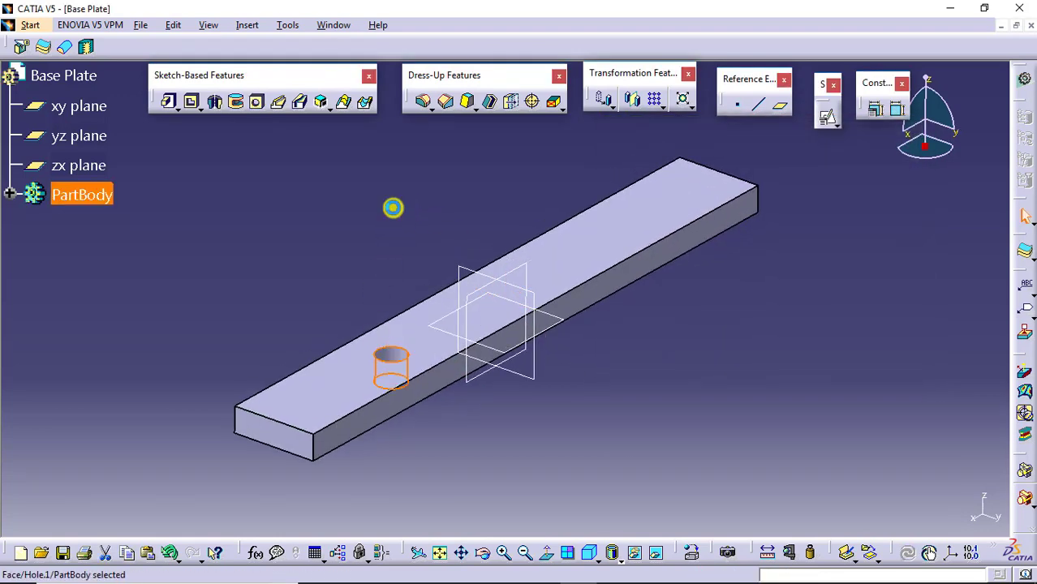
left_click(630, 101)
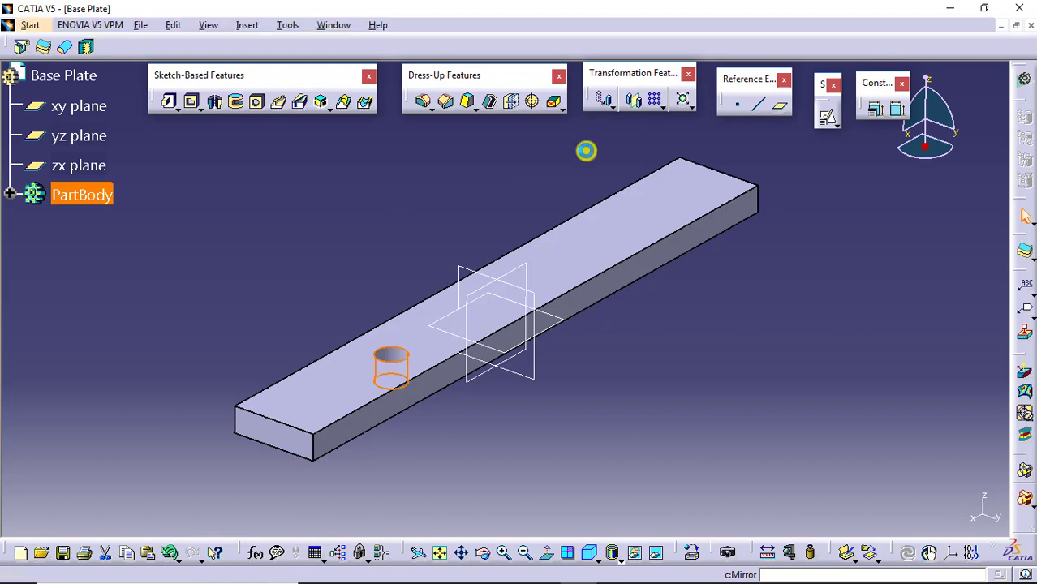
left_click(465, 268)
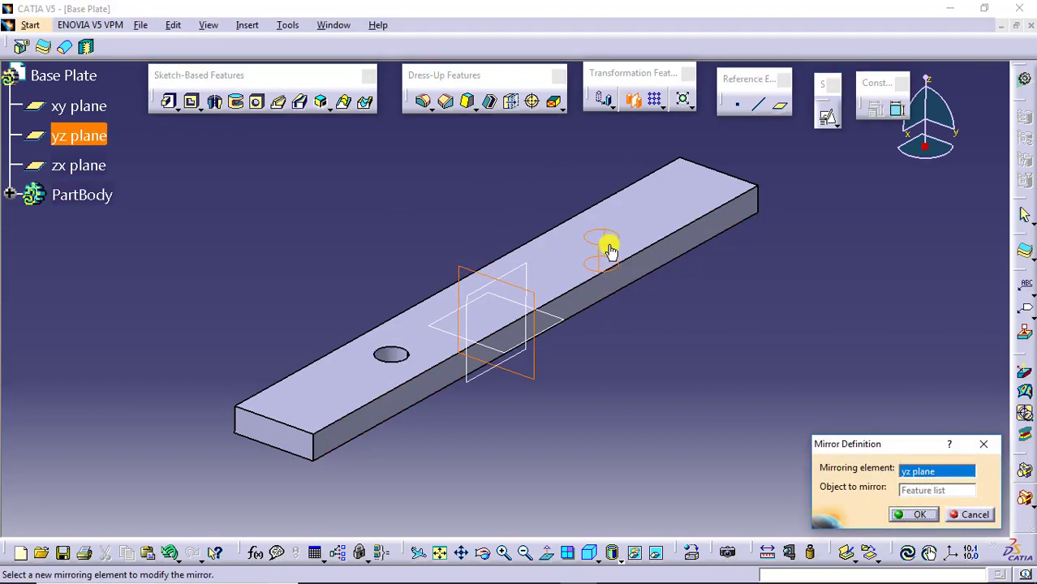
left_click(911, 516)
middle_click_drag(726, 357, 655, 383)
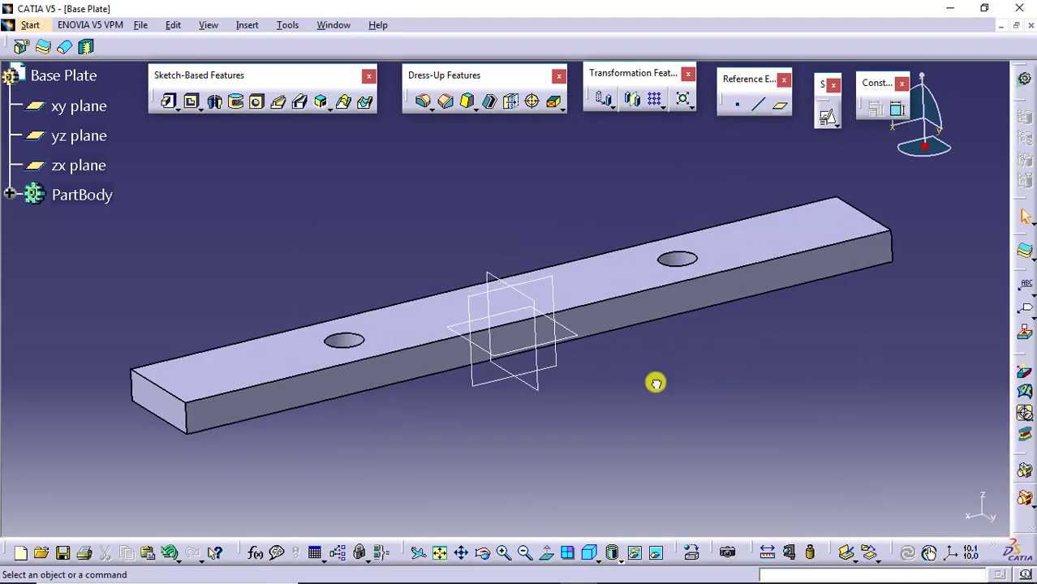
Check the countersink angle and depth in the Base Plate's hole callout in the PDF drawing.
key("alt+Tab")
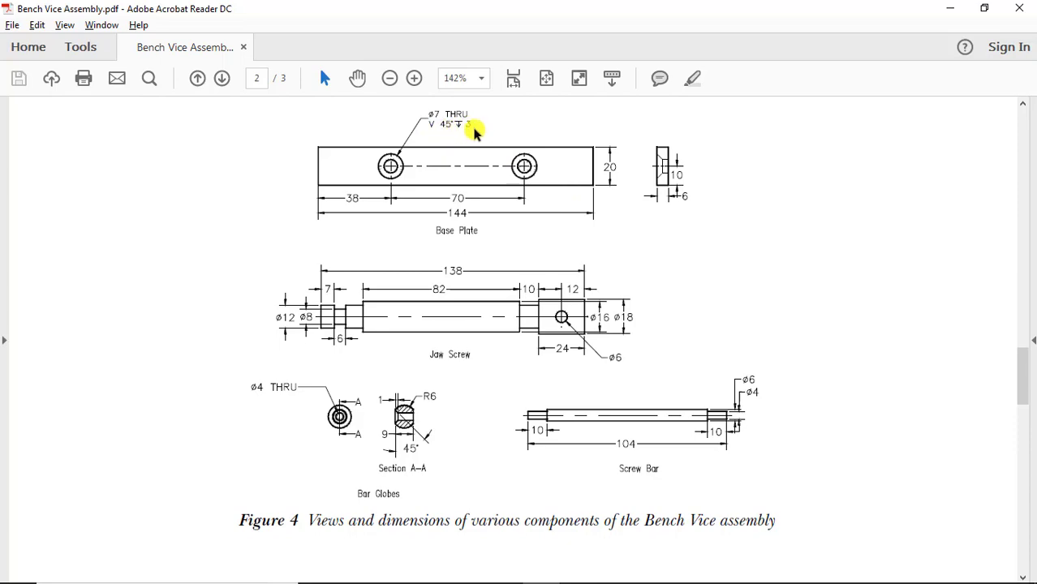
key("alt+Tab")
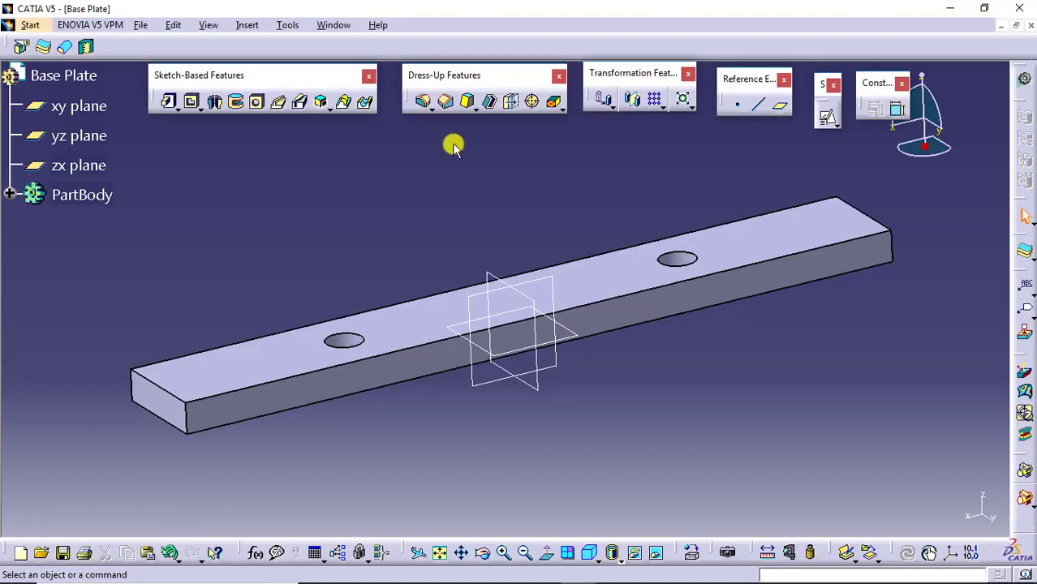
double_click(340, 341)
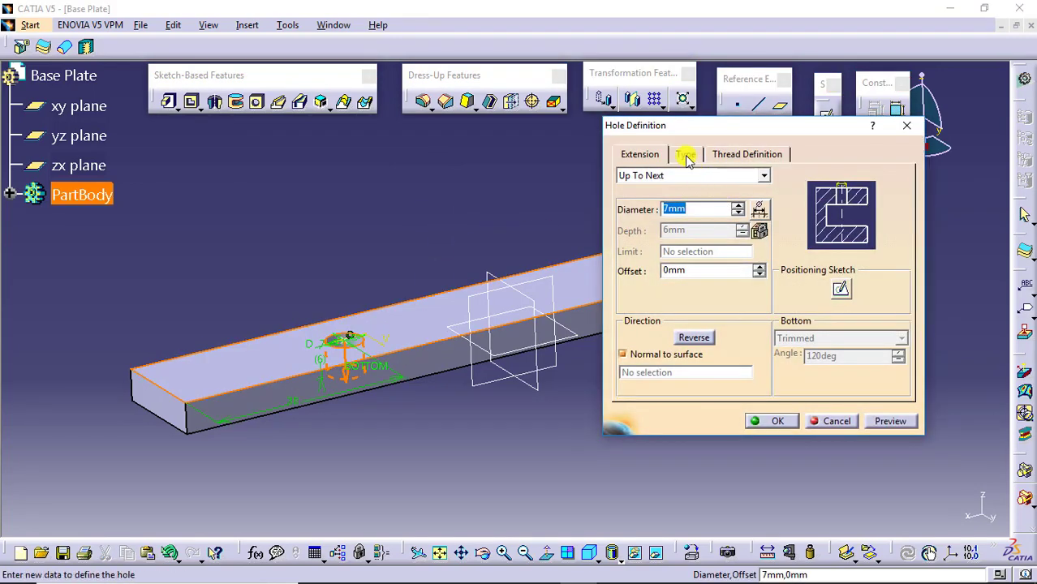
left_click(688, 160)
key("Escape")
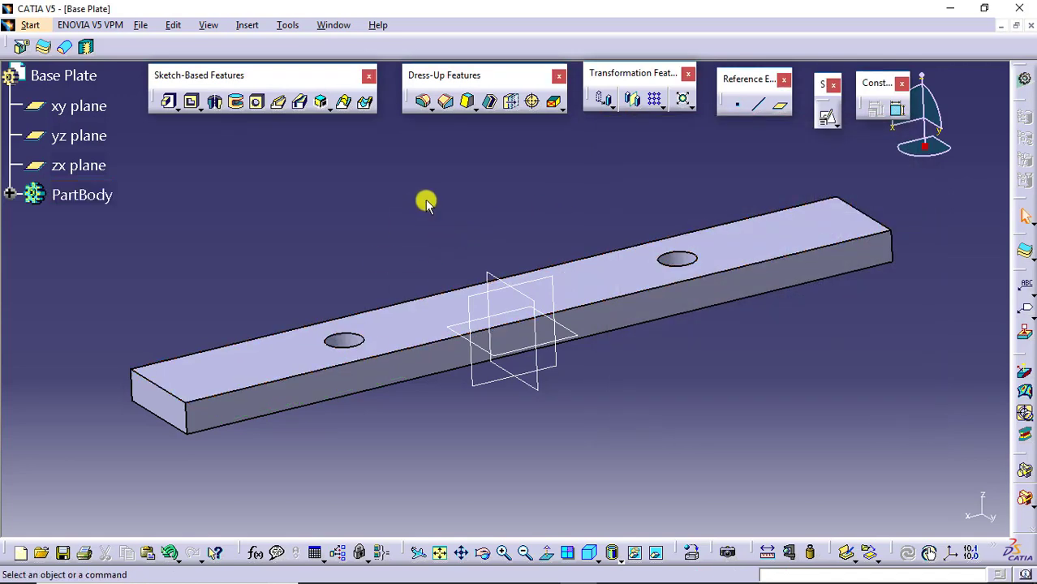
Chamfer the top edges of both holes with a 3 mm length at 45 degrees.
left_click(445, 101)
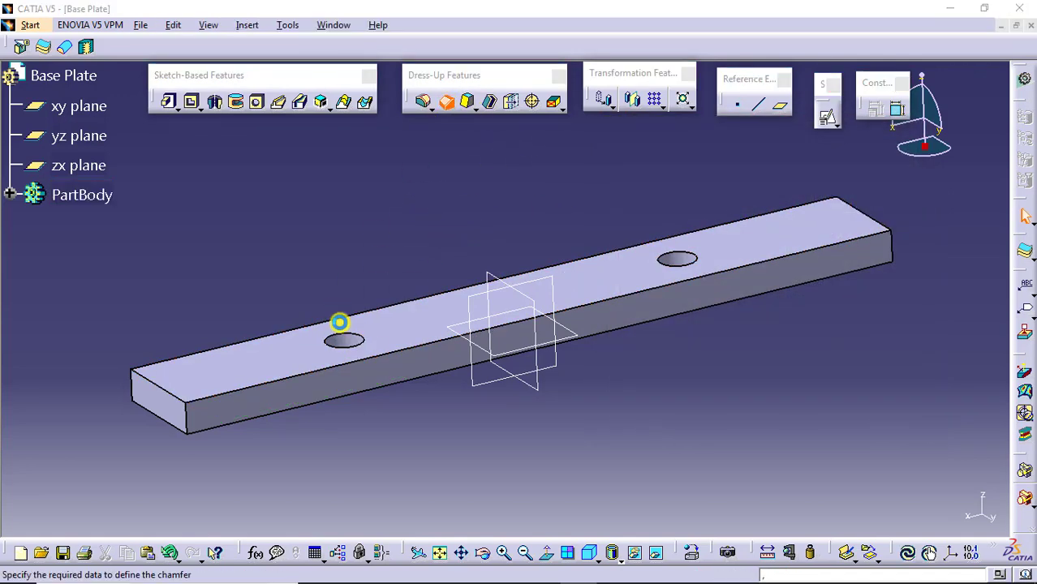
left_click(339, 334)
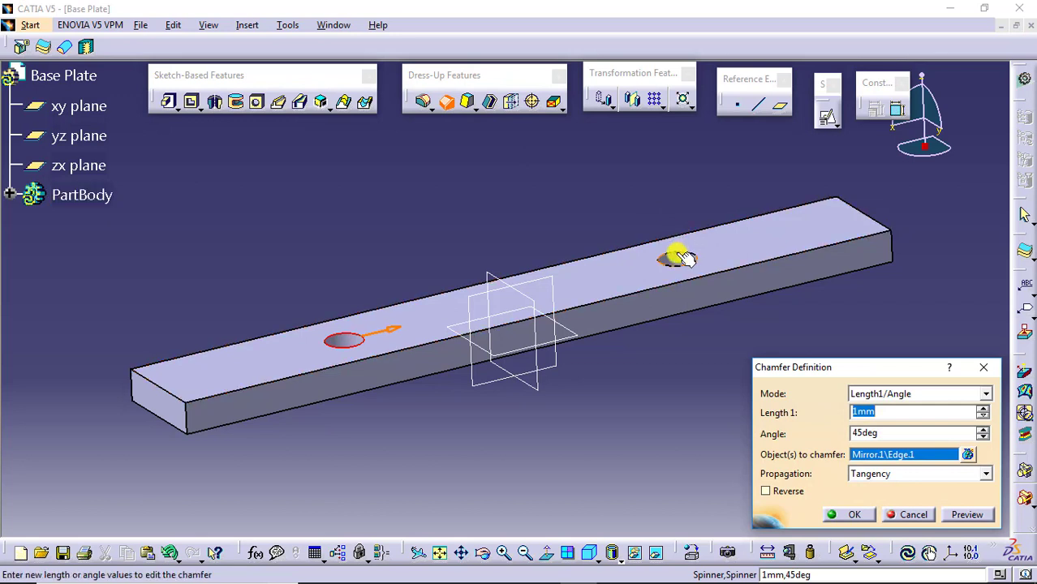
left_click(678, 253)
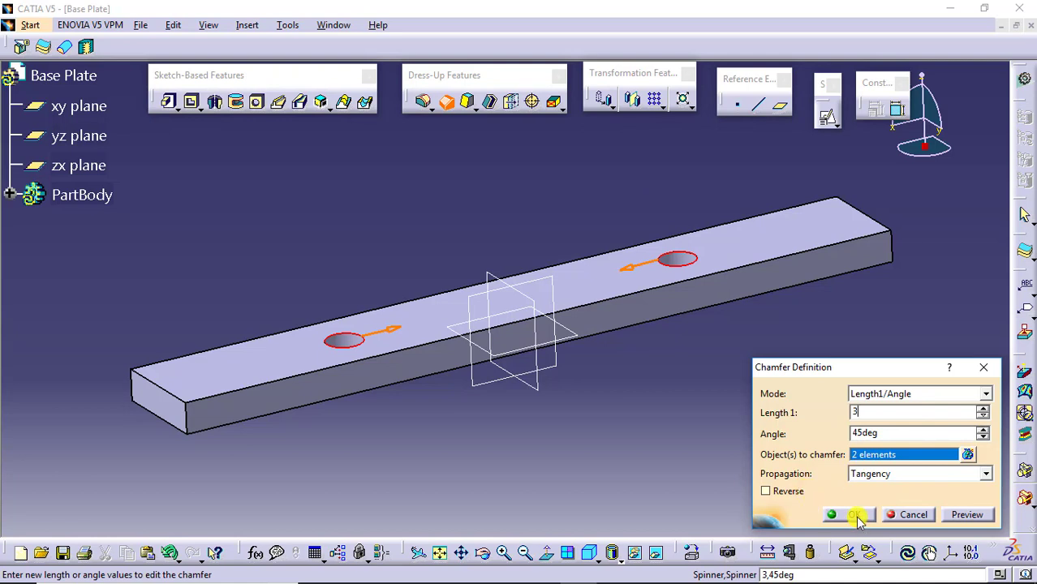
left_click(974, 514)
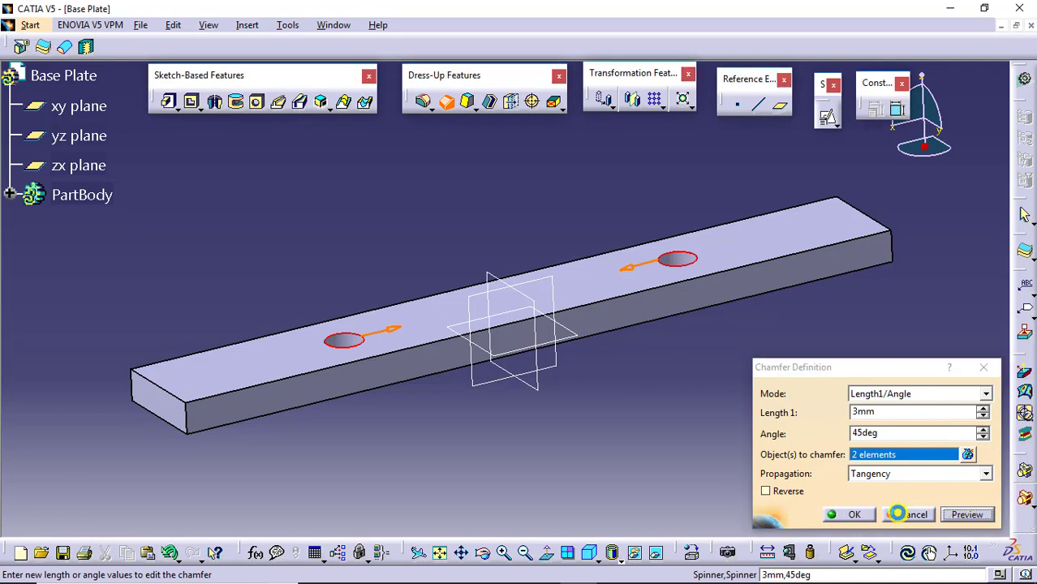
left_click(843, 514)
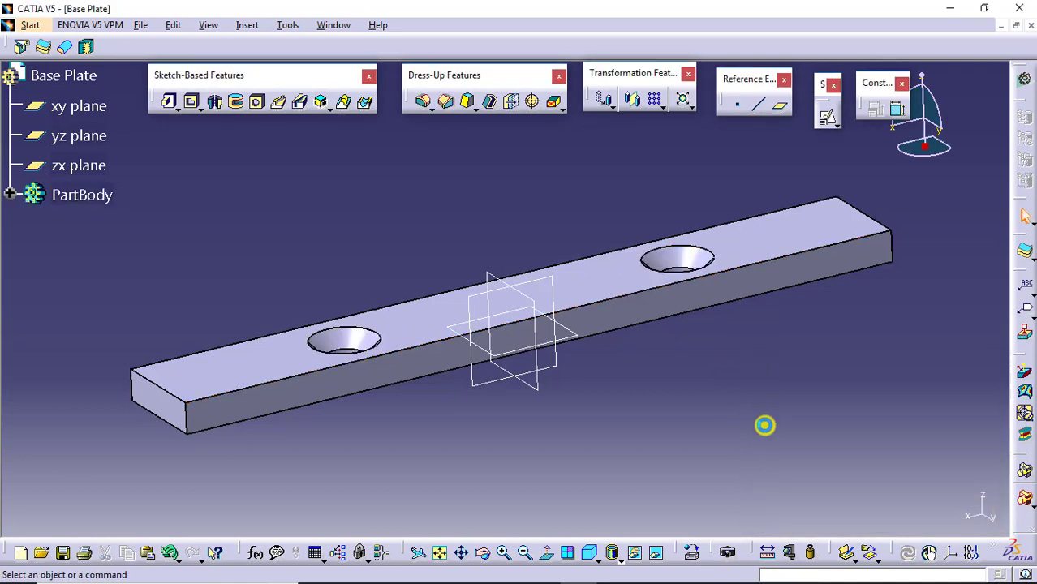
Check the plate against the hole callout in the PDF drawing, and save and close the Base Plate part.
key("alt+Tab")
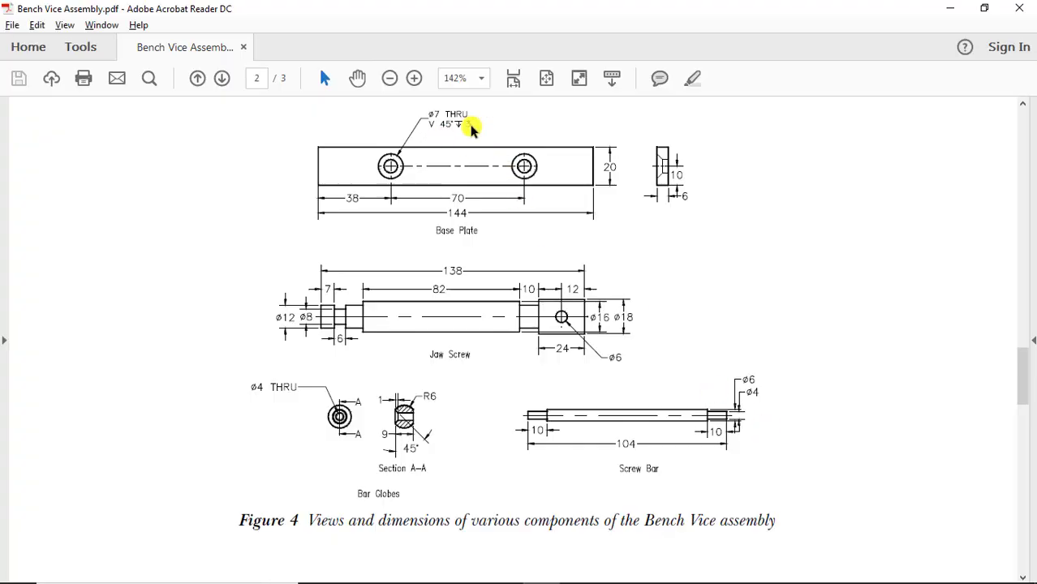
key("alt+Tab")
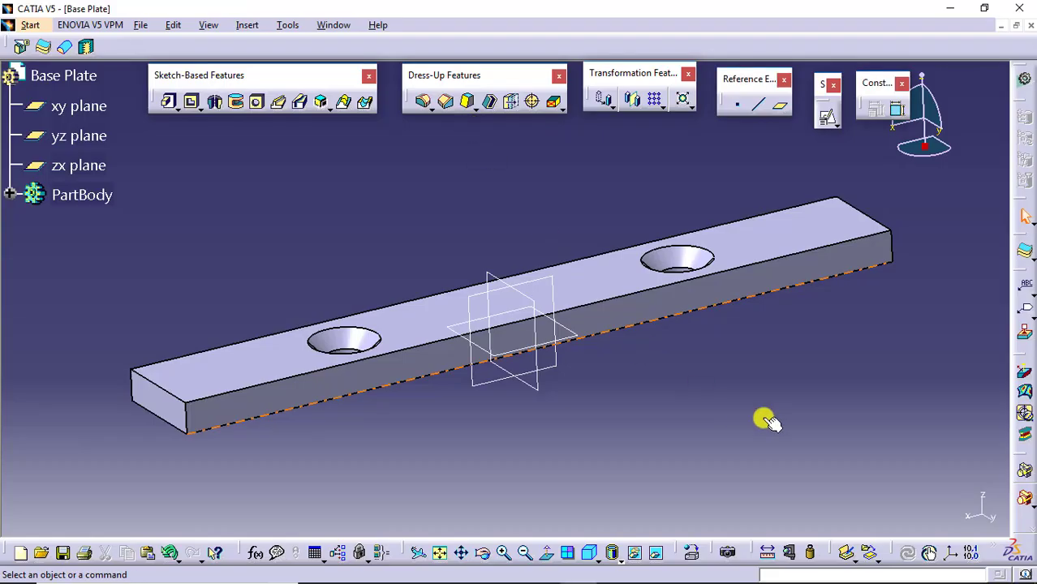
key("ctrl+s")
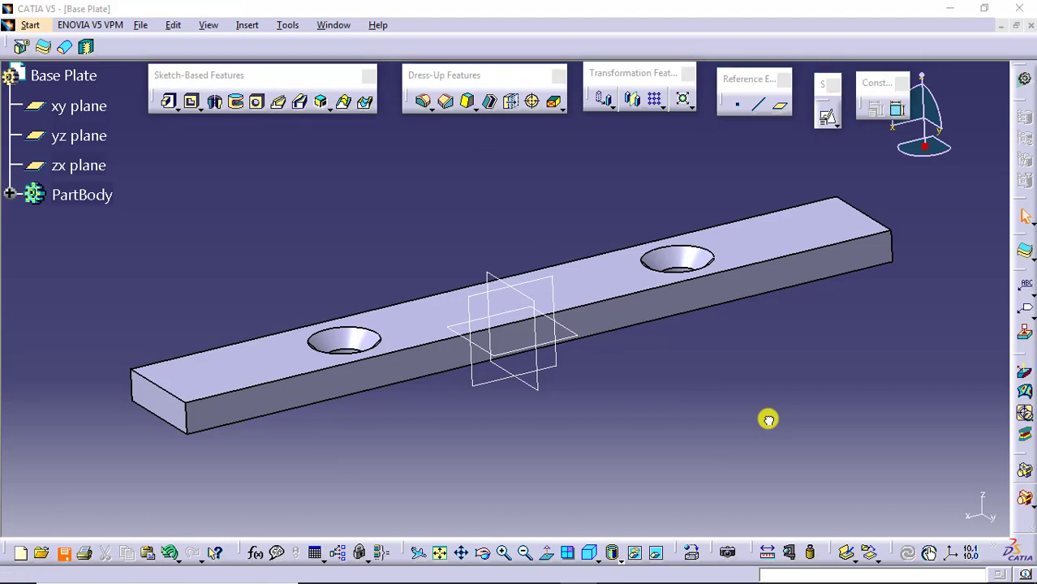
left_click(696, 410)
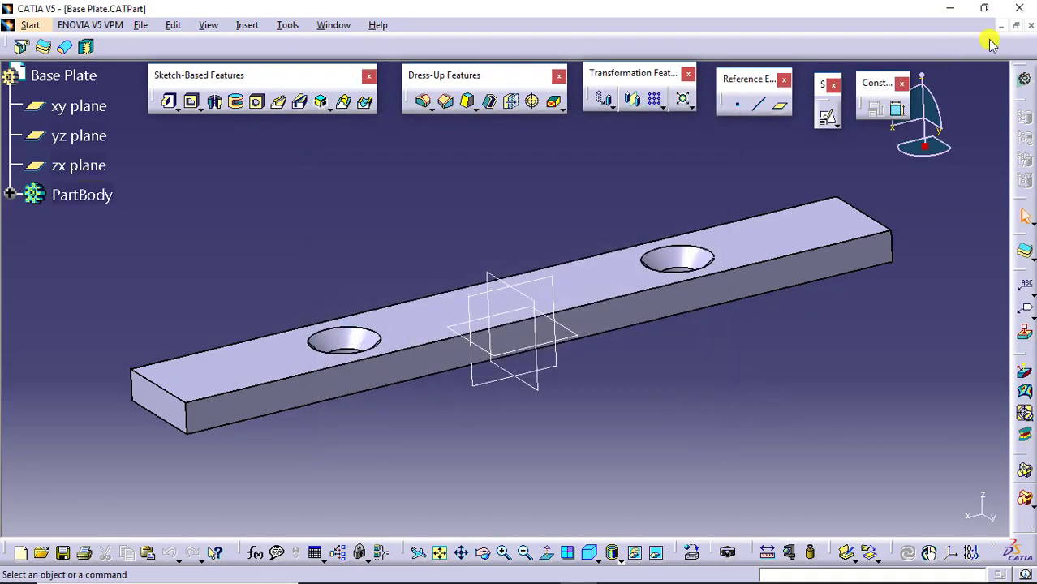
left_click(1030, 25)
Look up the next component in the PDF drawing and create a new part named Jaw Screw.
key("alt+Tab")
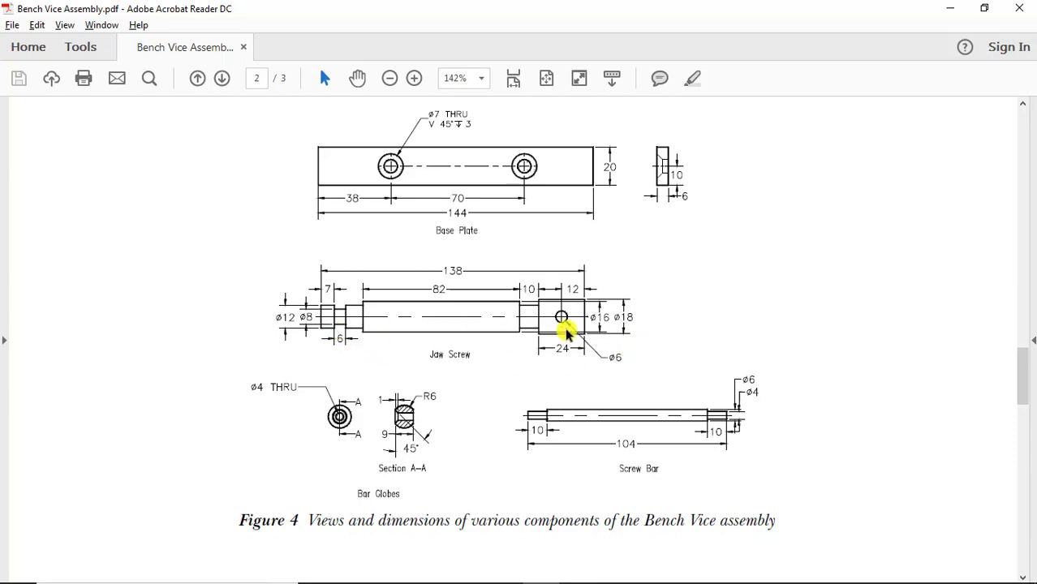
key("alt+Tab")
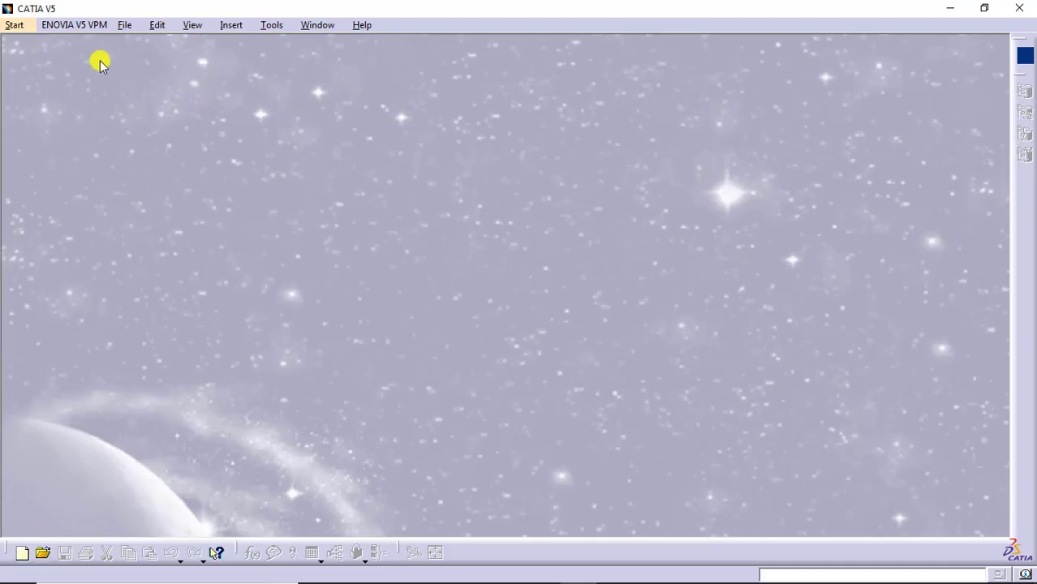
left_click(19, 25)
mouse_move(104, 63)
left_click(261, 60)
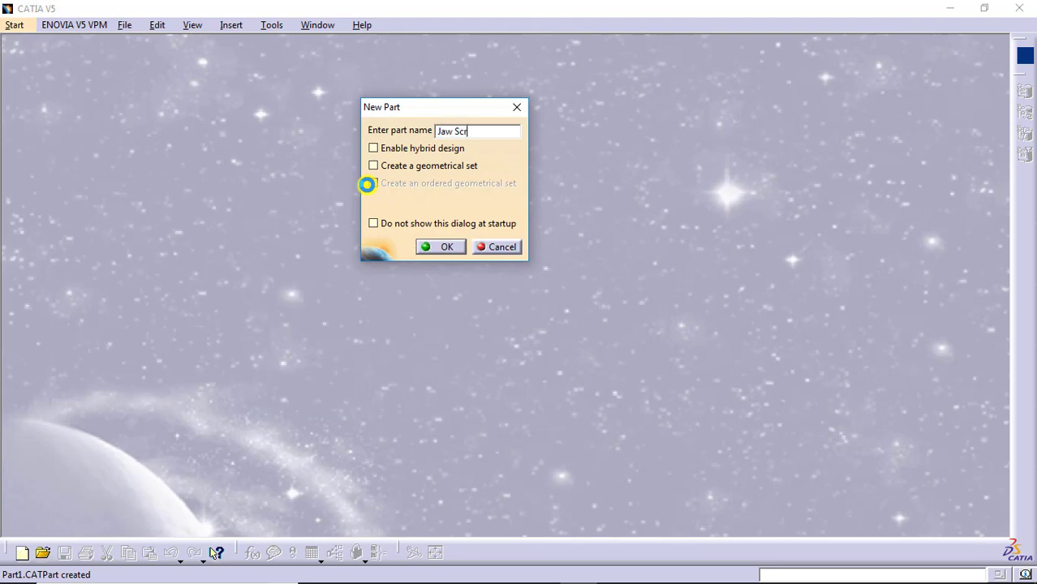
key("Return")
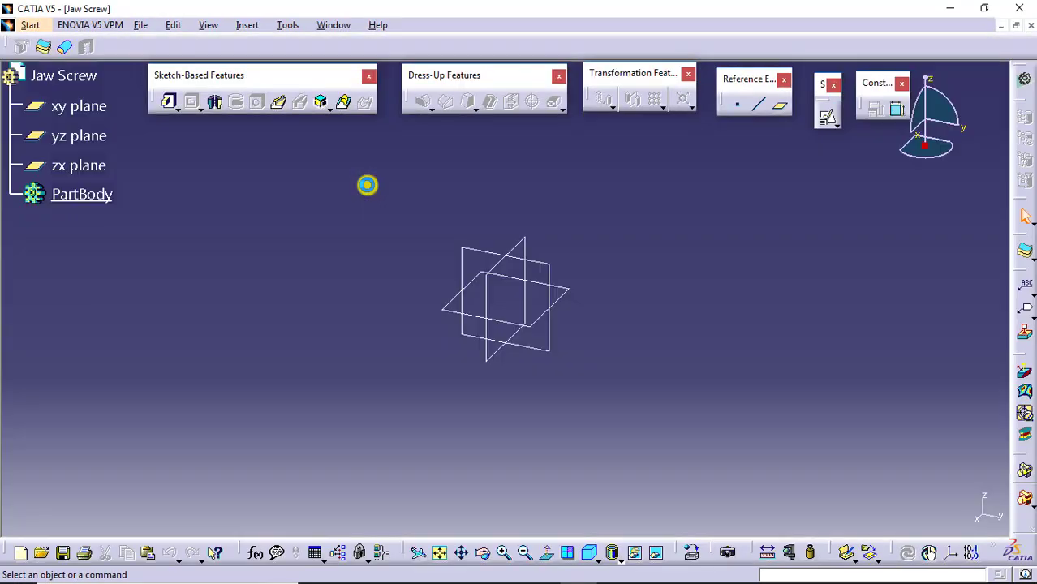
Open a positioned sketch on the yz plane of the Jaw Screw part.
left_click(814, 120)
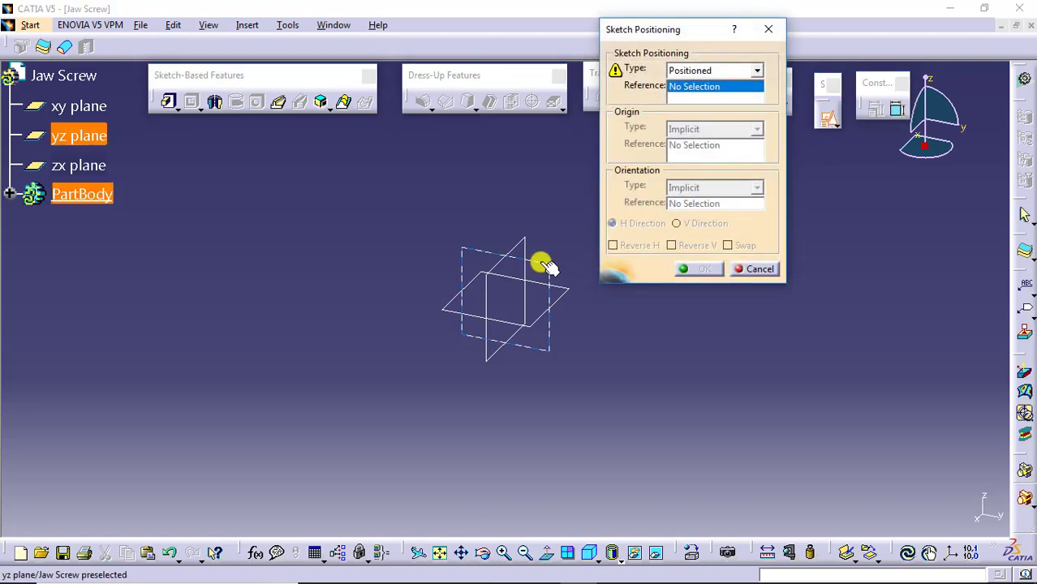
left_click(542, 261)
left_click(688, 269)
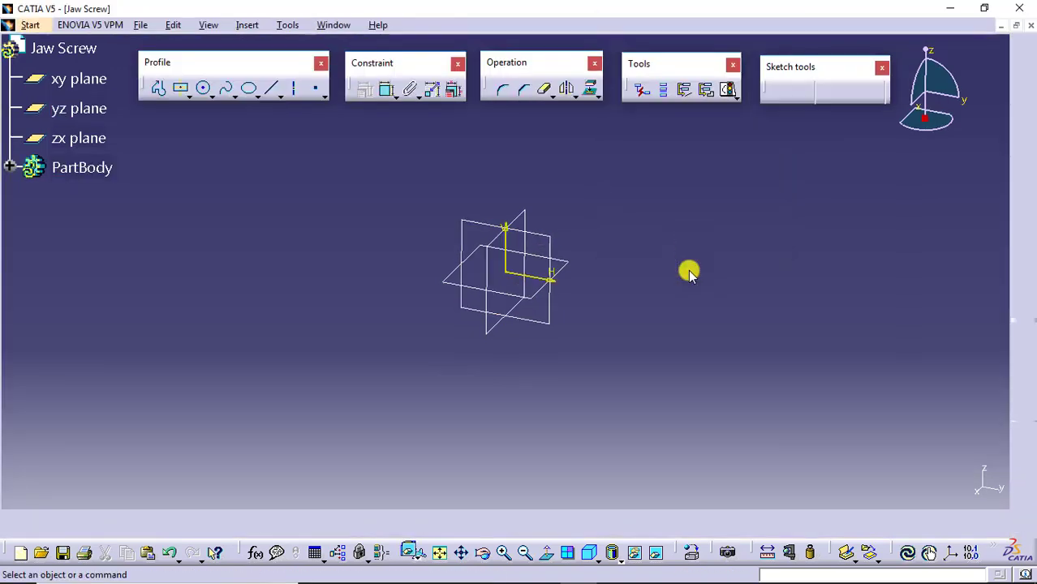
Following the PDF drawing, start the profile at the origin with a collar about 24 mm high and a groove about 16 mm high ending at about 63 mm.
key("alt+Tab")
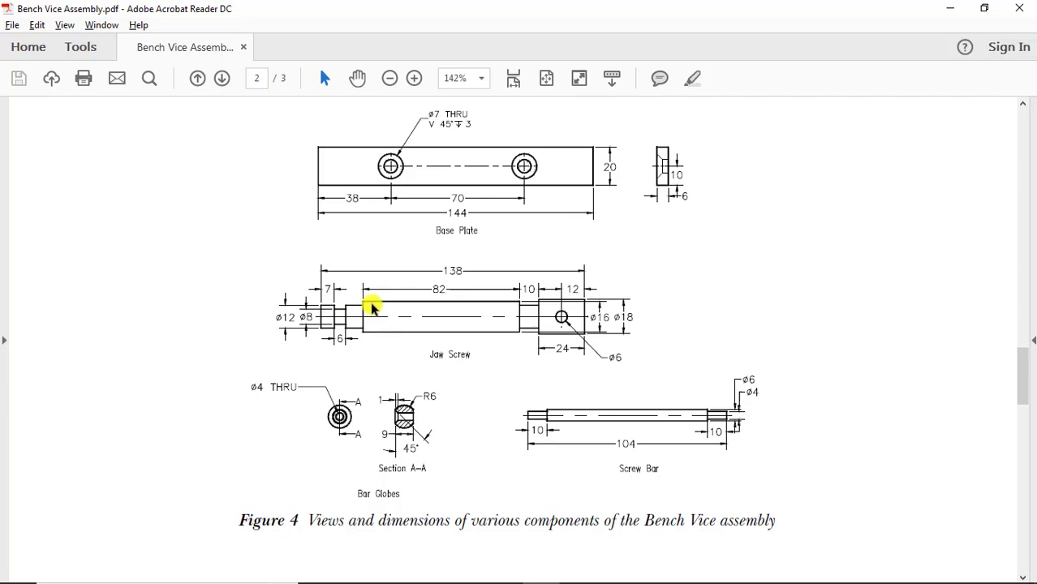
key("alt+Tab")
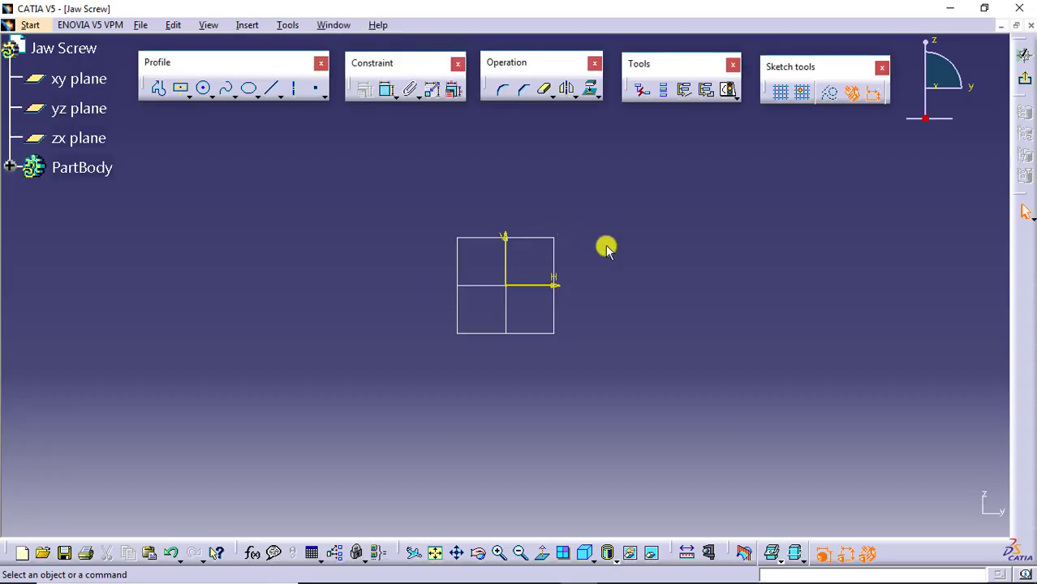
middle_click_drag(603, 245, 406, 271)
left_click(156, 89)
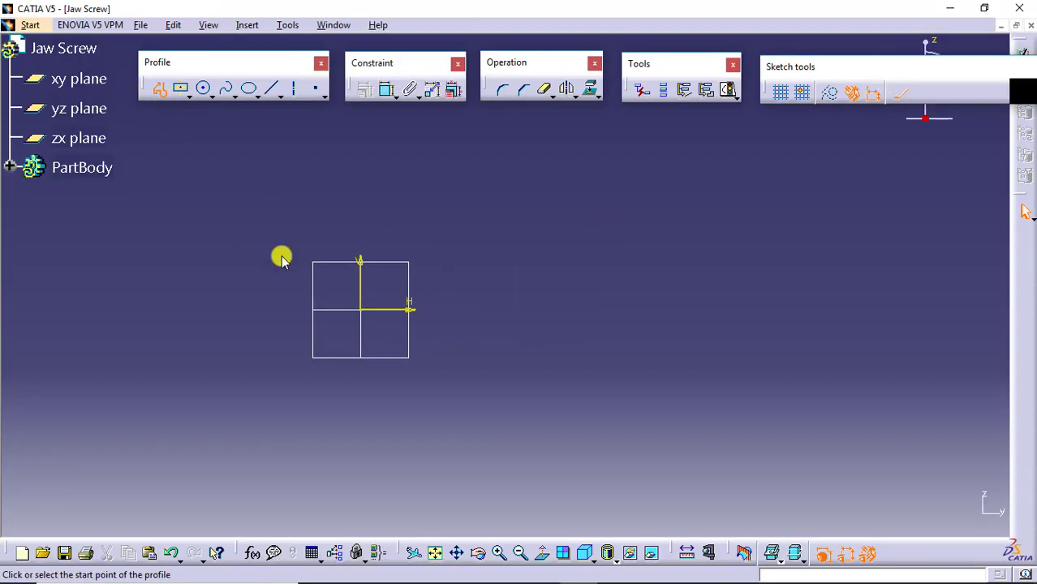
left_click(361, 310)
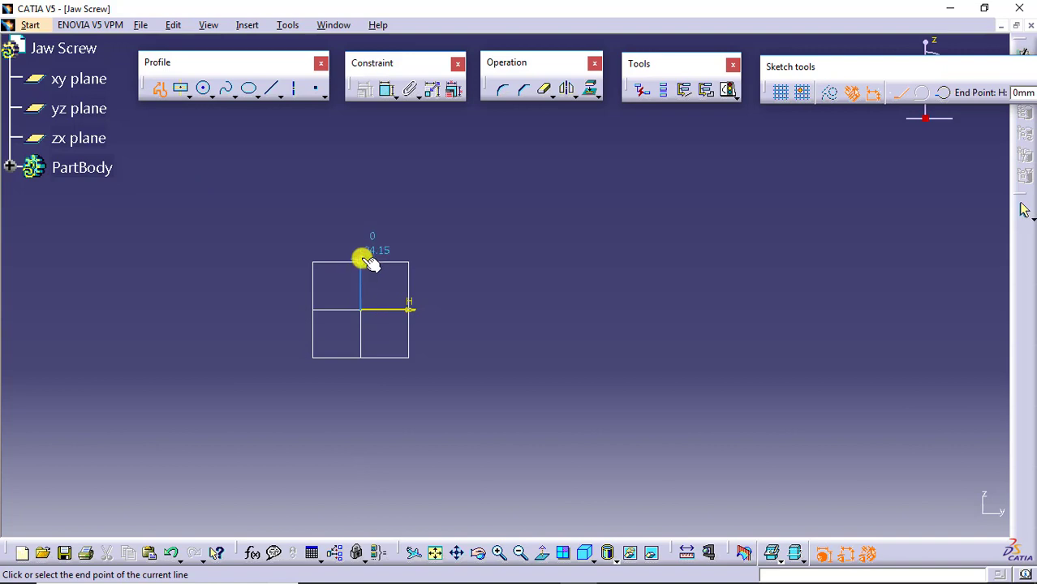
left_click(362, 262)
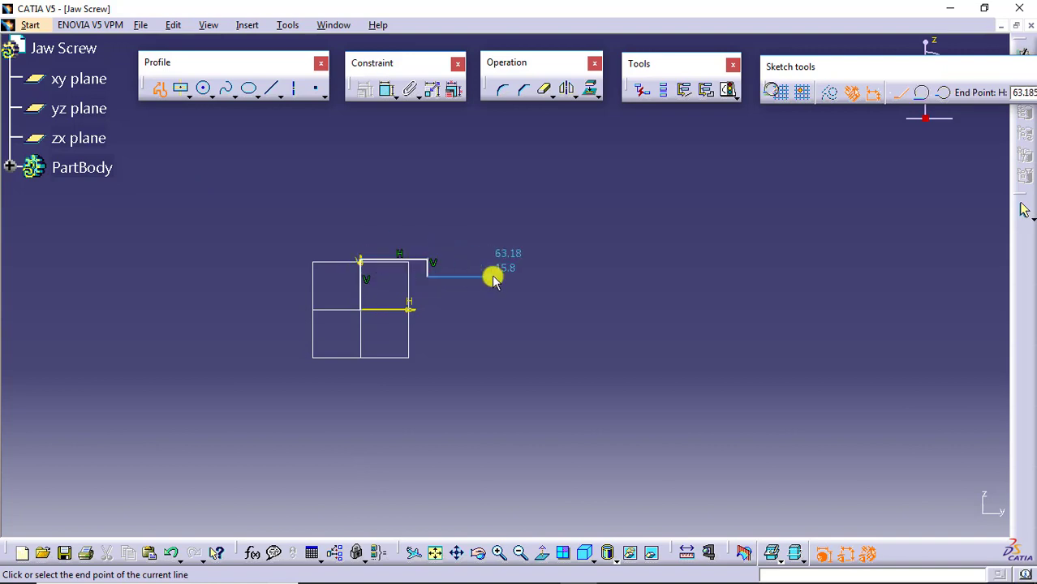
key("alt+Tab")
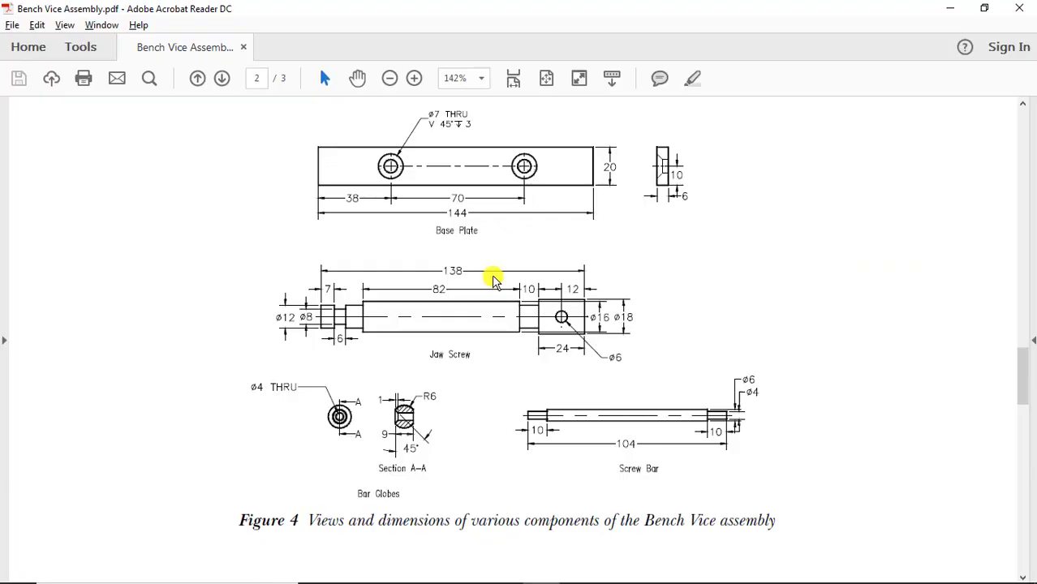
key("alt+Tab")
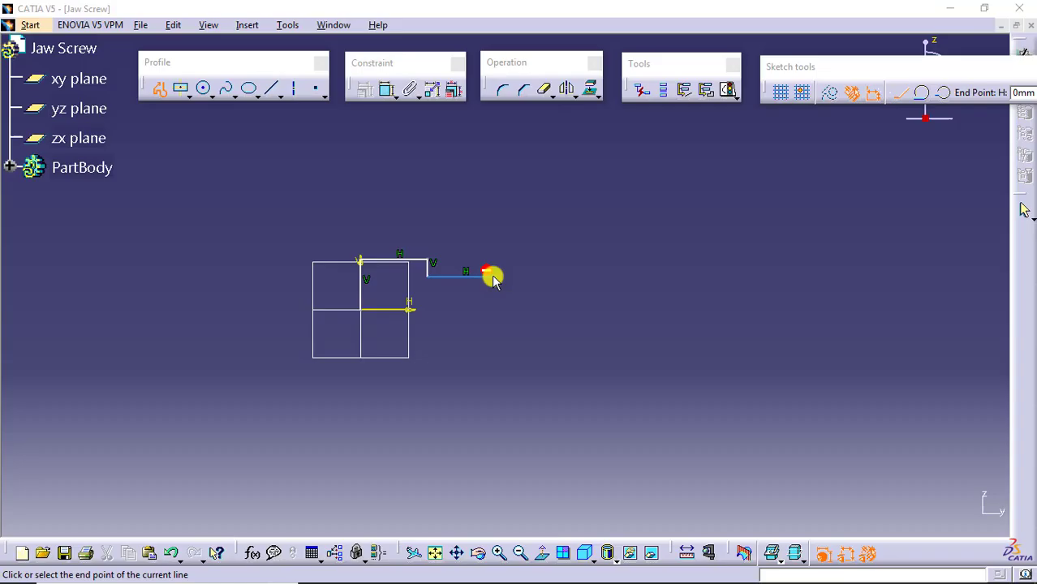
left_click(493, 275)
left_click(493, 260)
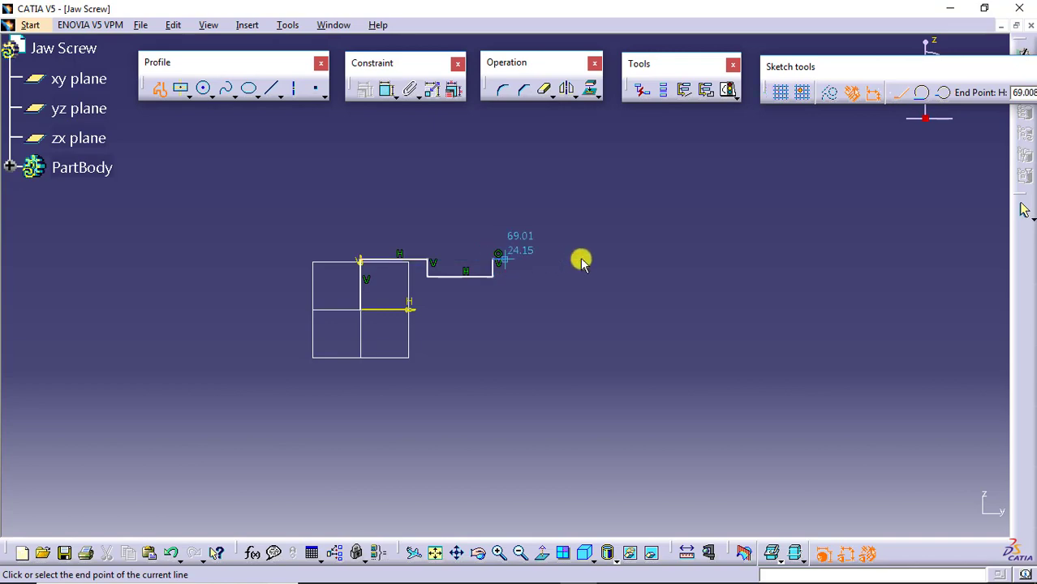
Continue the profile with the second collar to about 105 mm, then the long shank about 38 mm high, checking the PDF drawing.
left_click(578, 259)
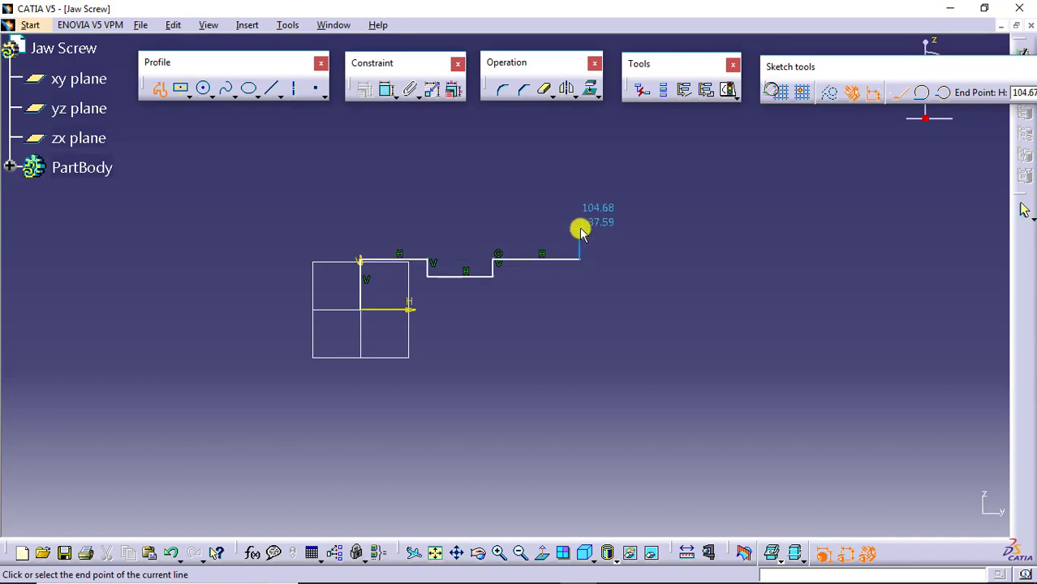
left_click(581, 231)
key("alt+Tab")
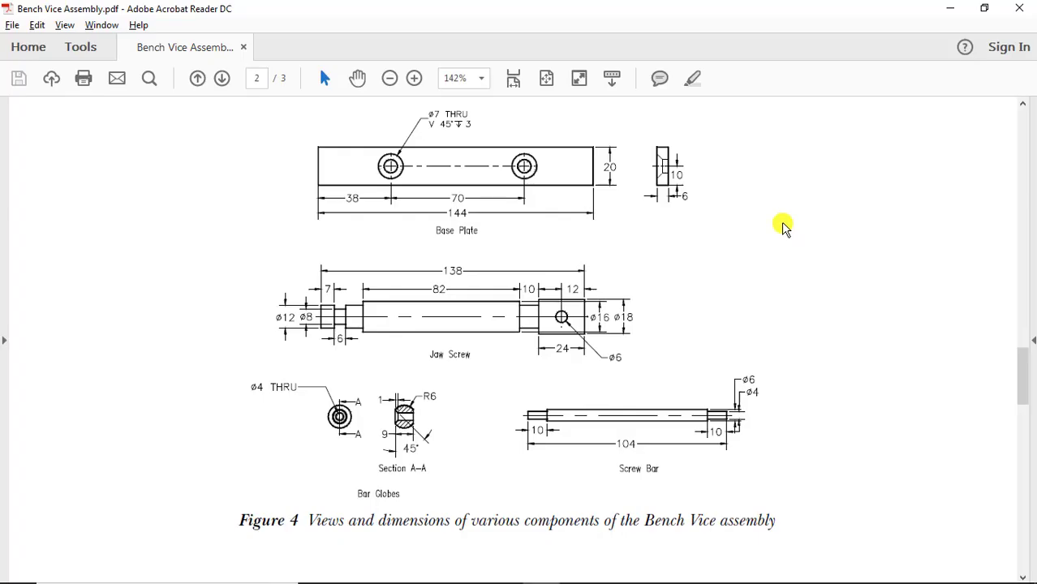
key("alt+Tab")
middle_click_drag(785, 233, 568, 236)
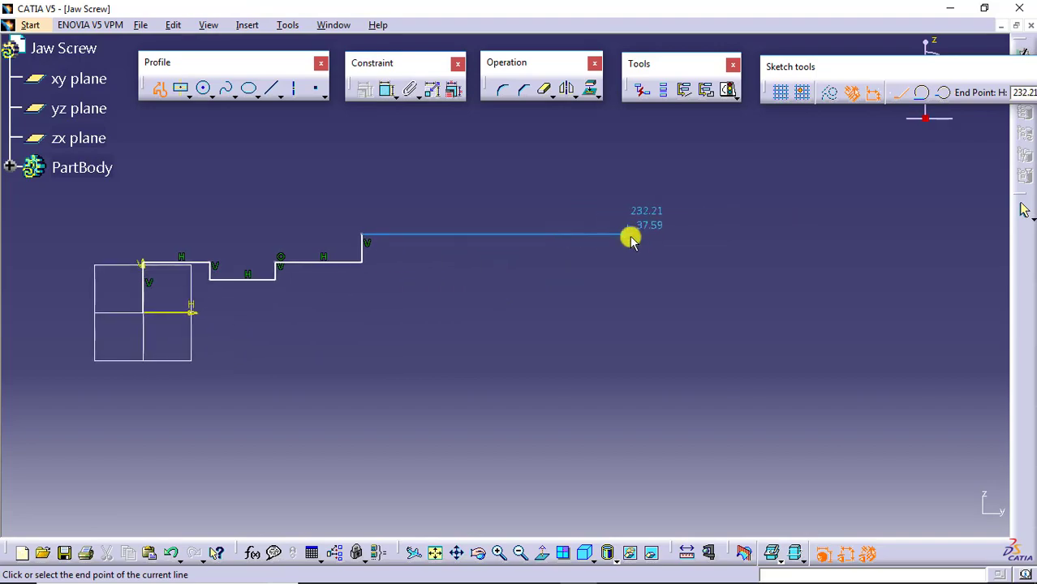
key("alt+Tab")
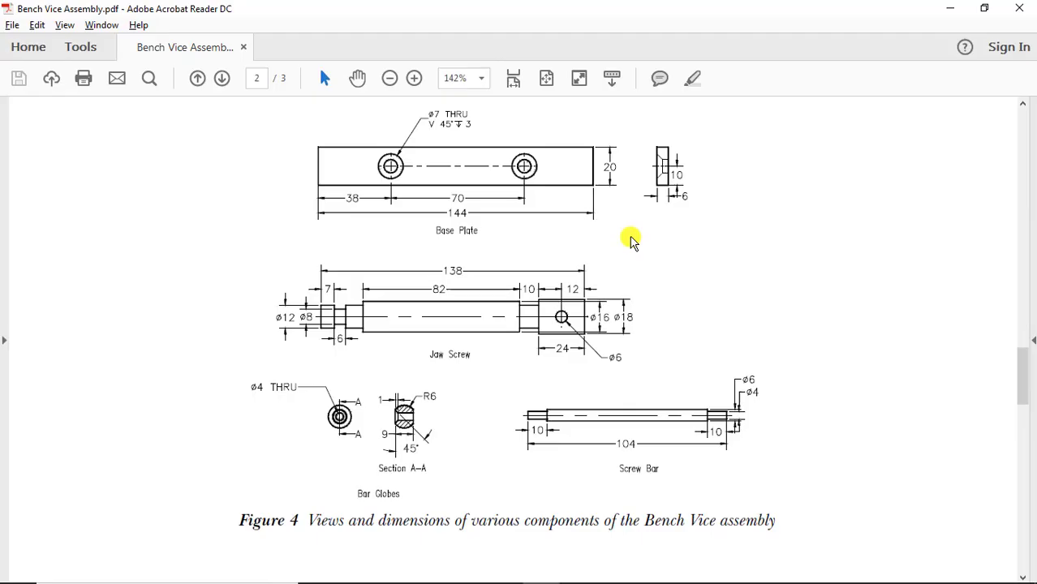
key("alt+Tab")
left_click(627, 234)
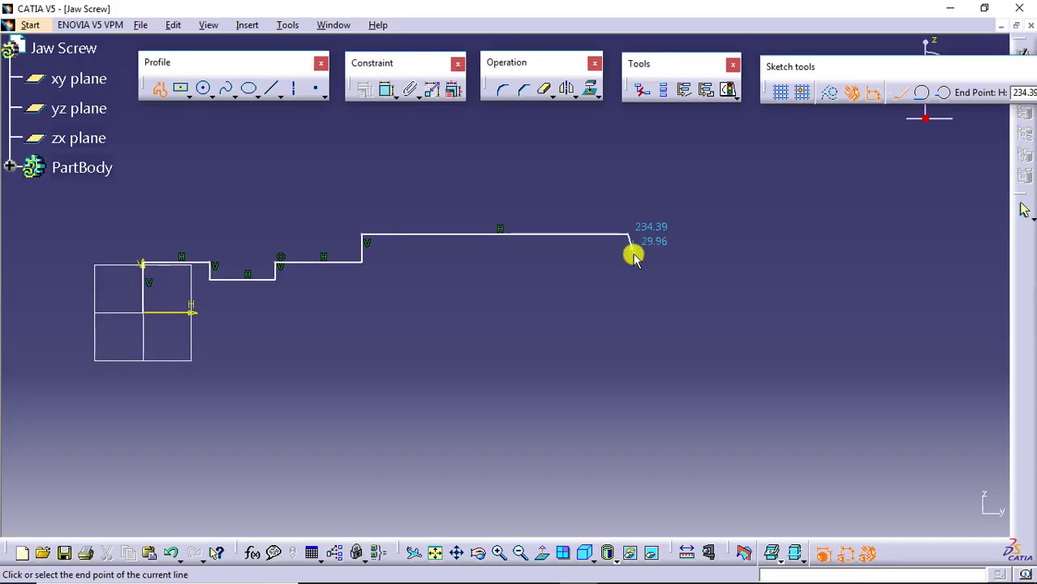
Add the neck to about 257 mm and the head about 28 mm high to about 293 mm, and close the profile along the axis.
key("alt+Tab")
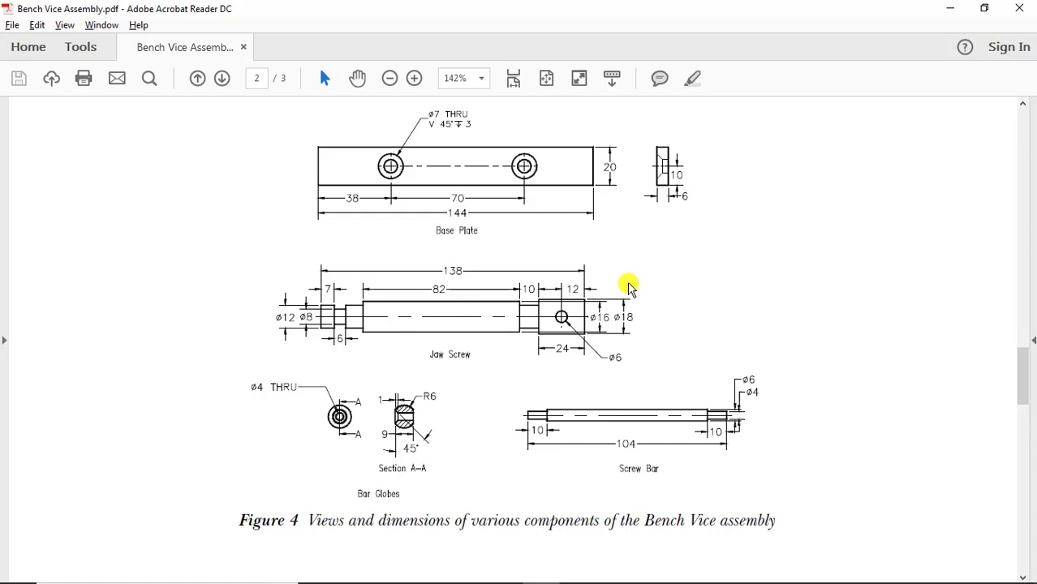
key("alt+Tab")
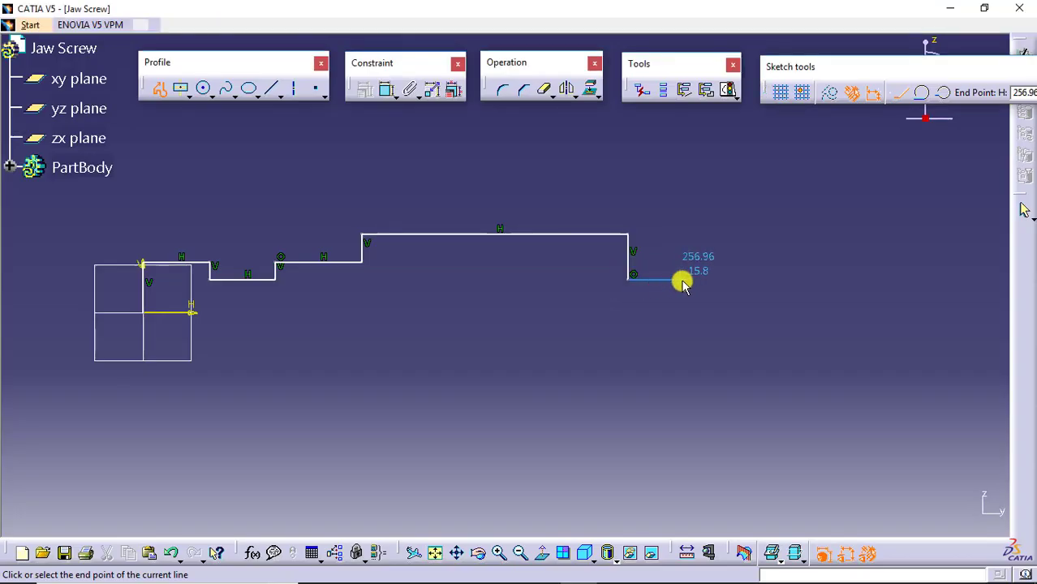
key("alt+Tab")
key("alt+Tab")
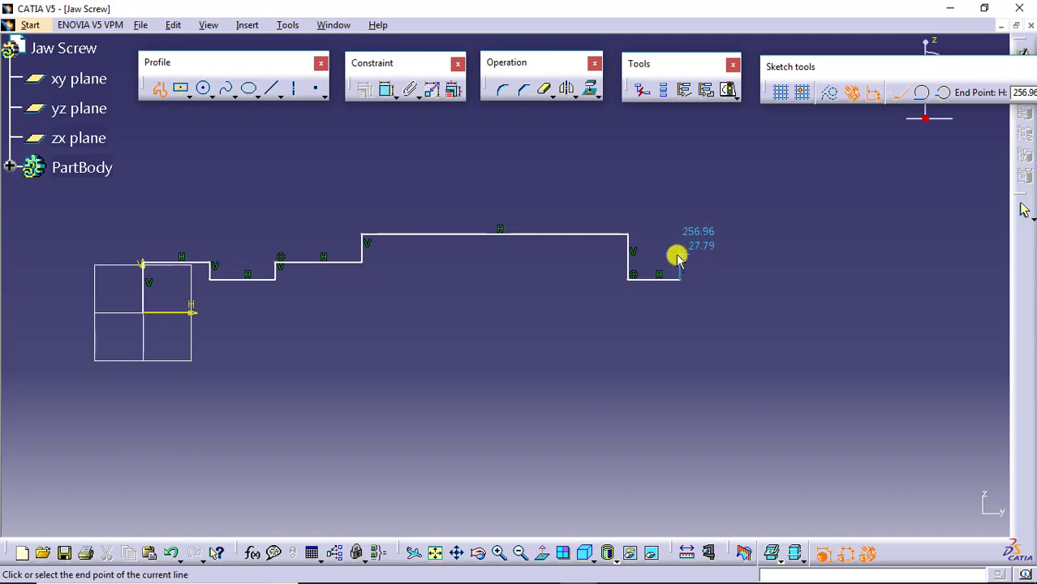
left_click(679, 255)
left_click(754, 256)
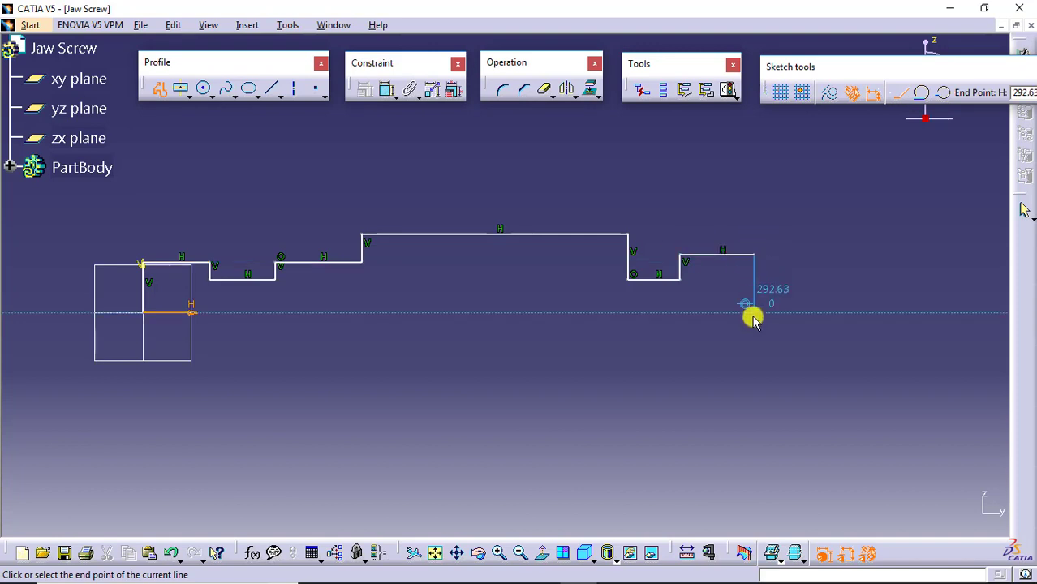
left_click(754, 312)
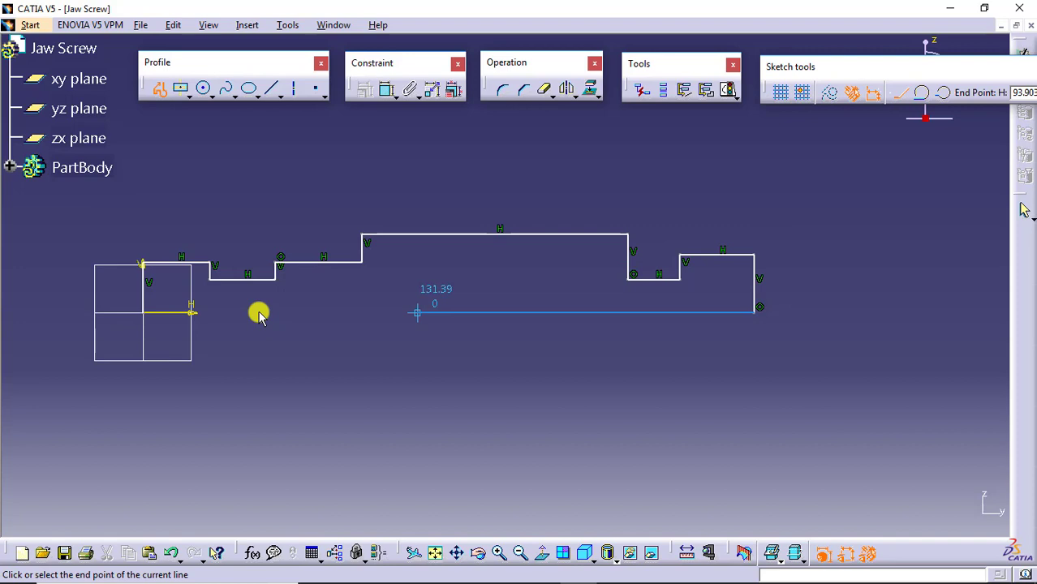
left_click(142, 312)
left_click(365, 352)
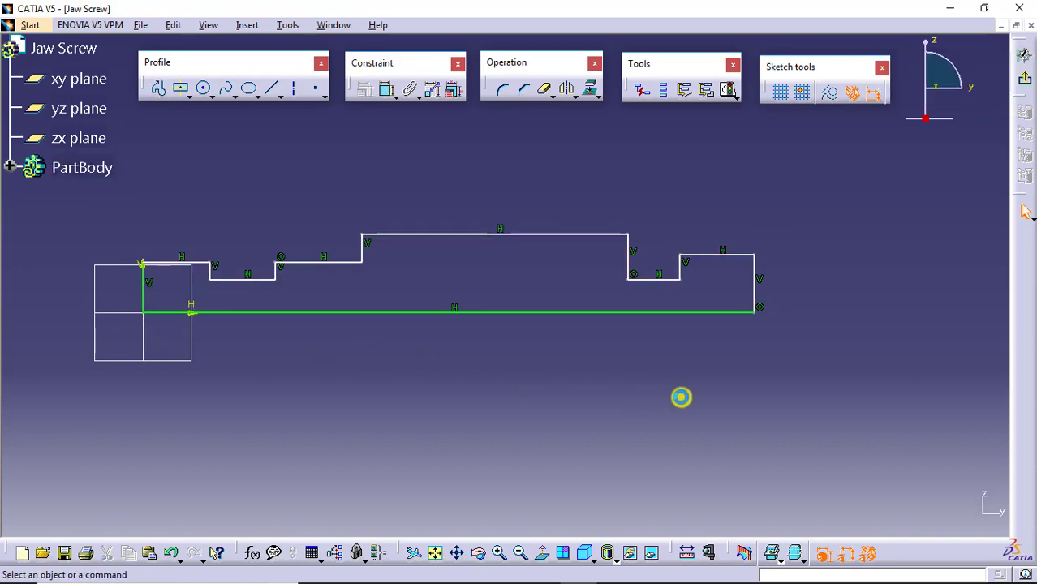
Dimension the height of the head's end edge and set it to 18/2 mm.
left_click(386, 90)
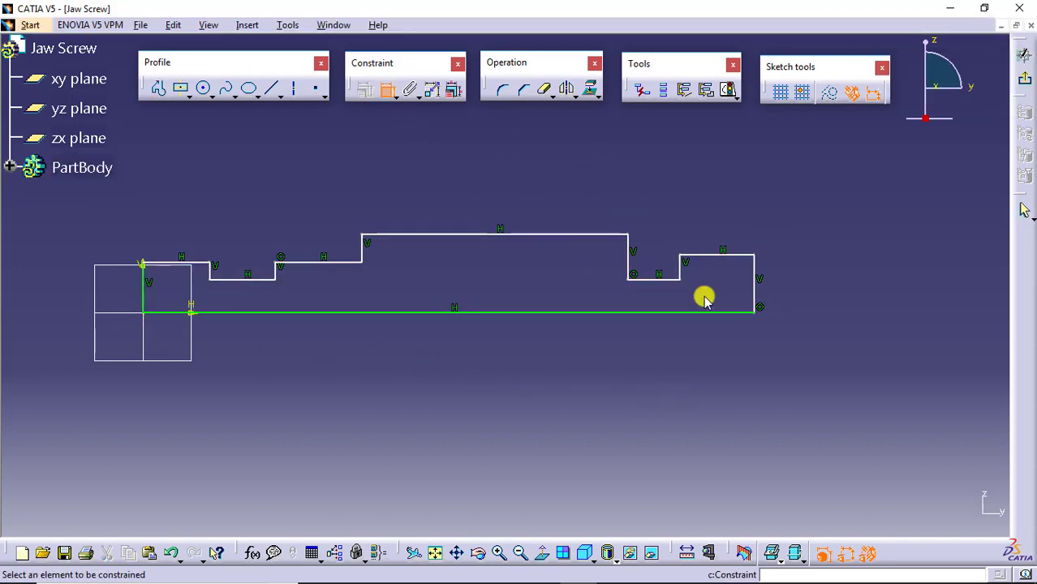
left_click(754, 276)
double_click(803, 279)
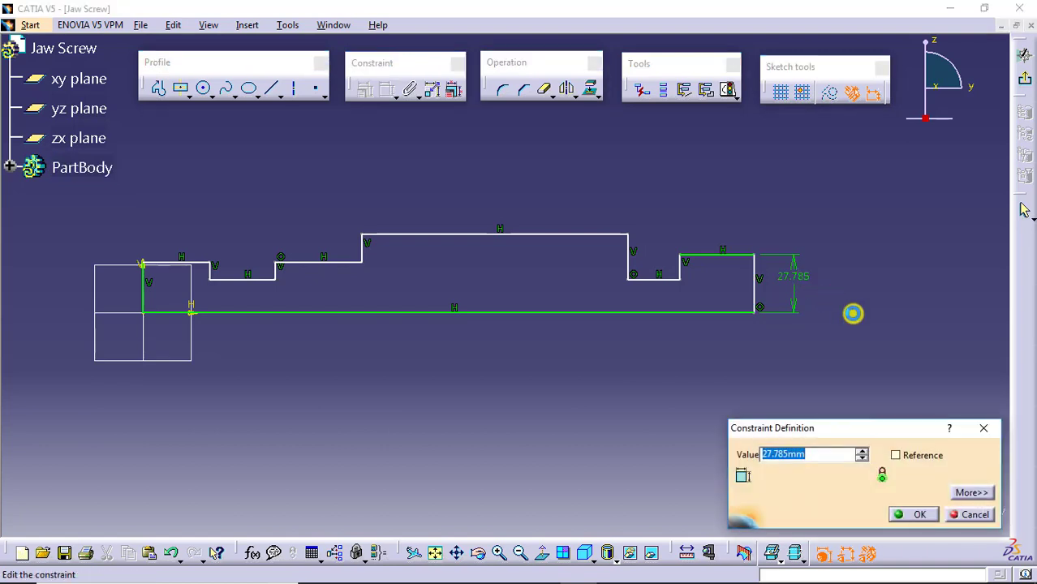
type("18/2")
key("Return")
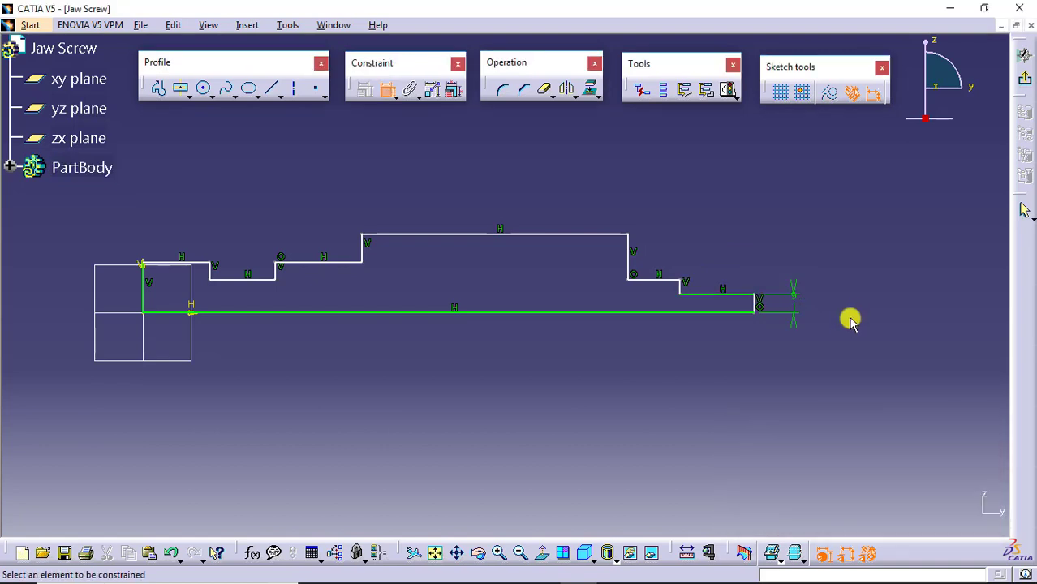
Check the shank diameter in the PDF drawing, and dimension the long shank line from the axis line as 16/2 mm.
key("alt+Tab")
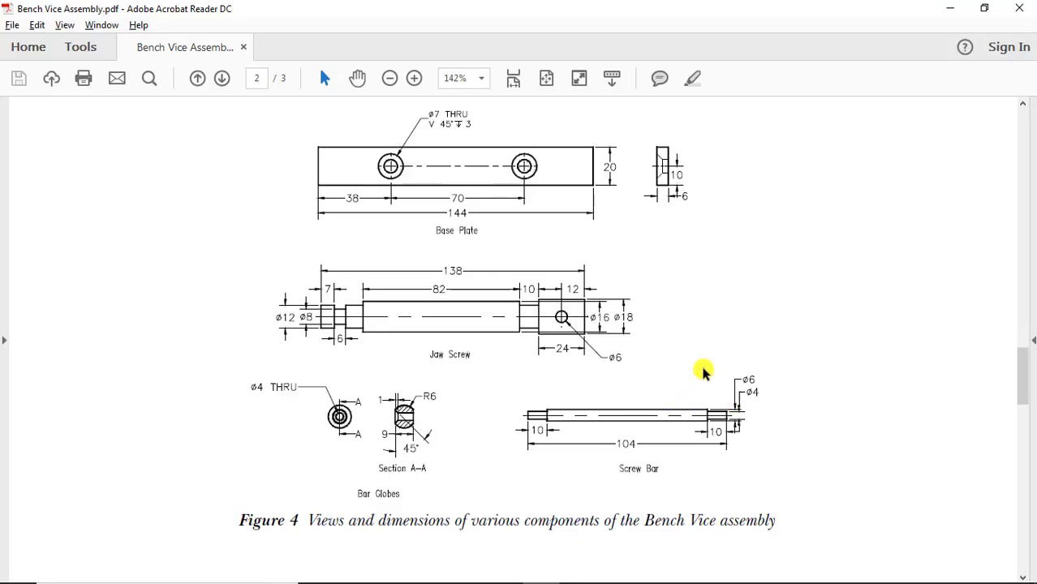
key("alt+Tab")
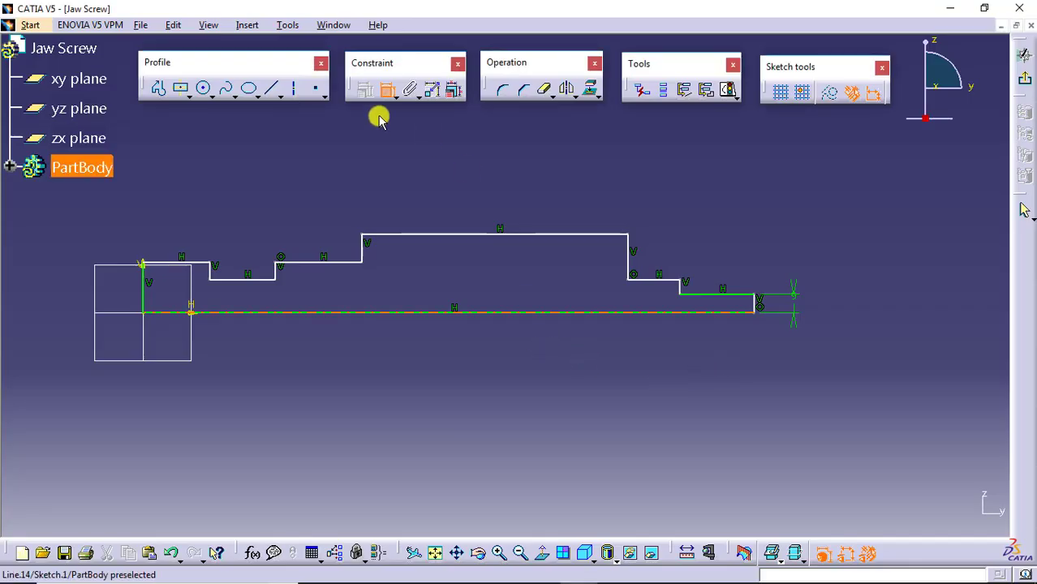
left_click(511, 234)
left_click(519, 312)
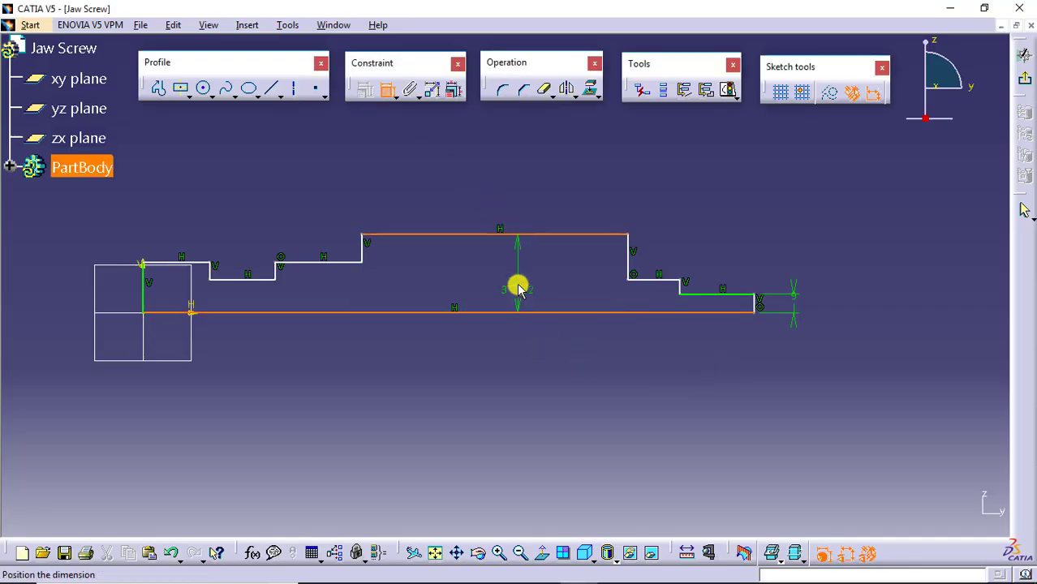
double_click(520, 281)
type("16/2")
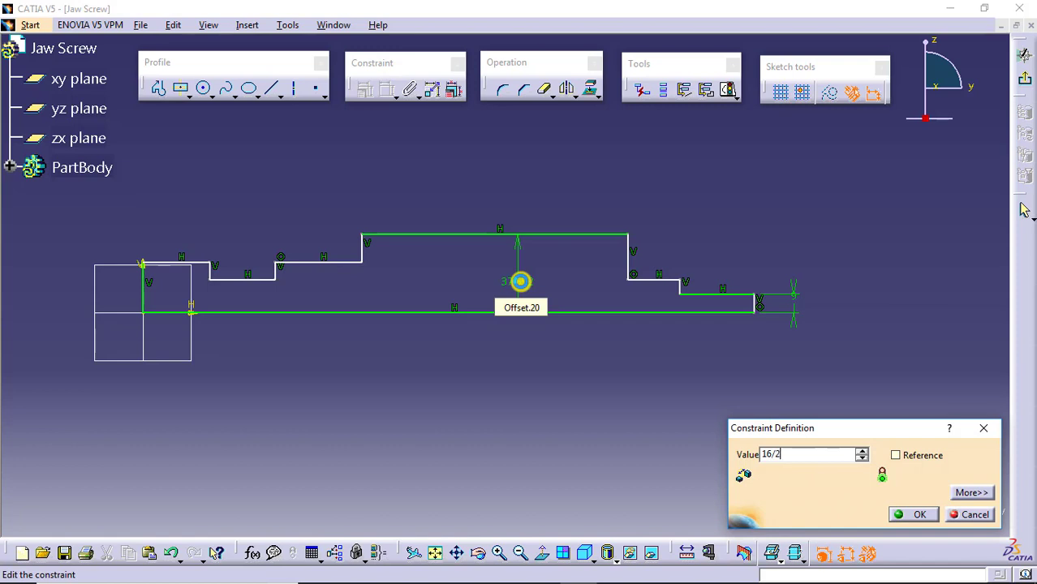
key("Return")
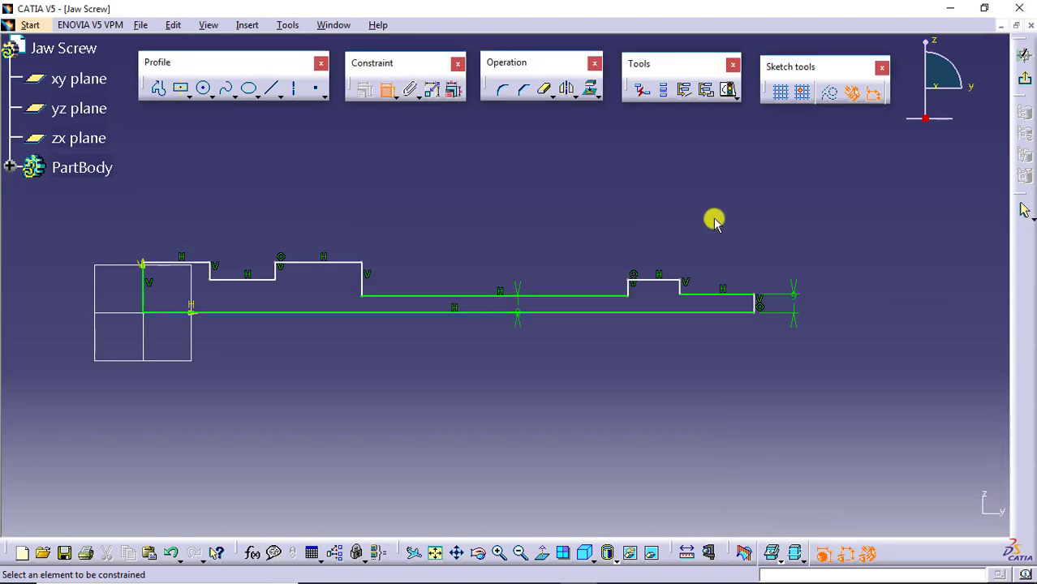
Dimension the first collar's upper line from the axis line and set the offset to 12/6 mm.
left_click(195, 263)
left_click(197, 312)
double_click(71, 285)
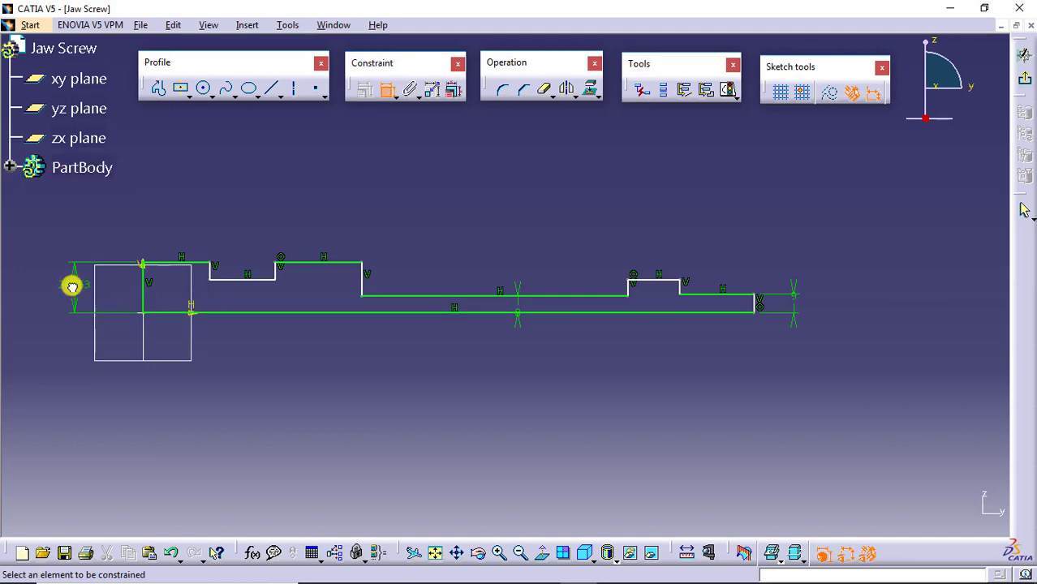
type("12/6")
key("Return")
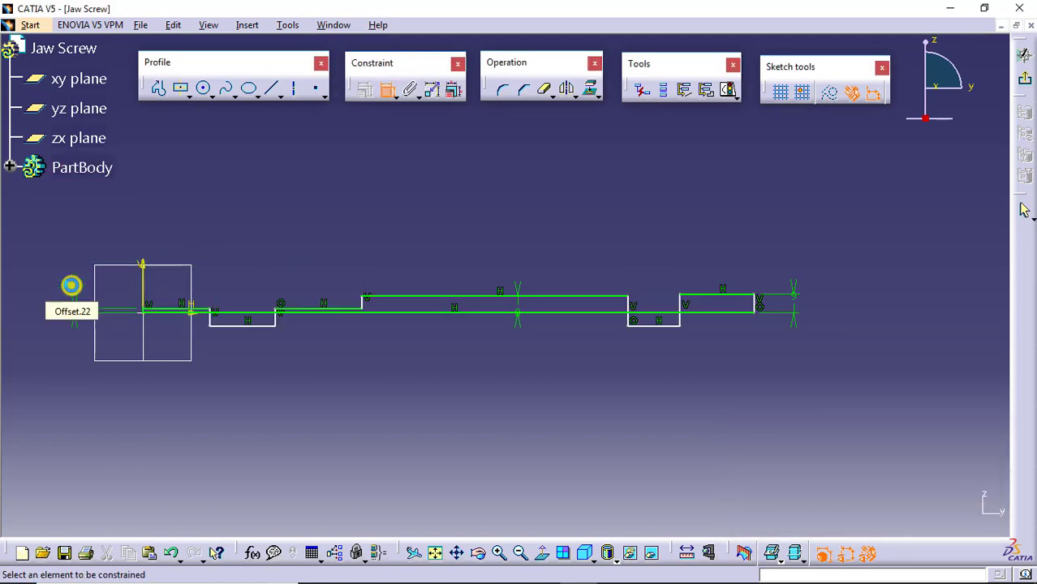
Move the groove line above the axis and correct the first collar's offset from the axis to 12/2 mm.
key("Escape")
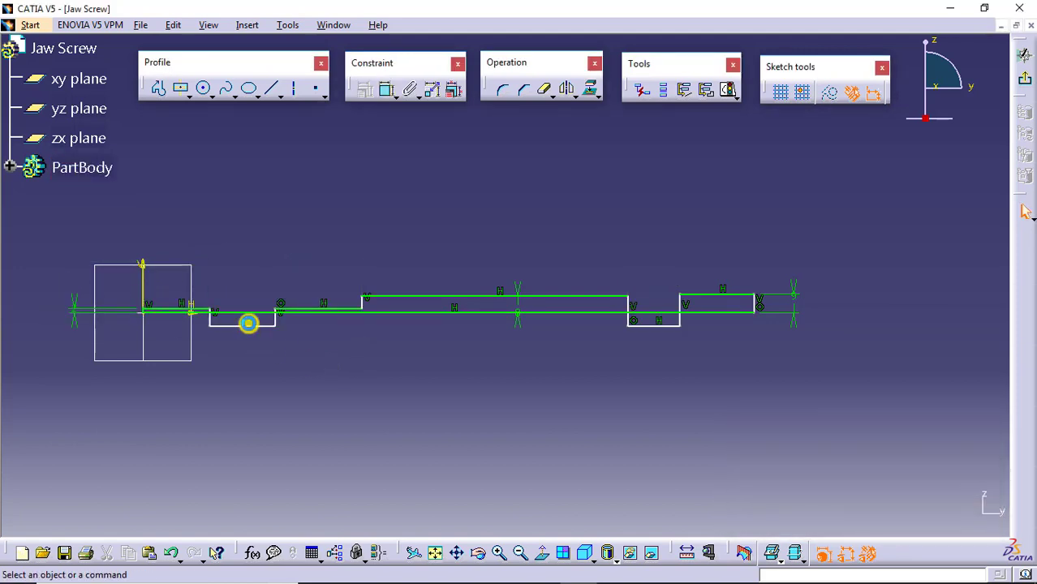
left_click_drag(249, 325, 249, 302)
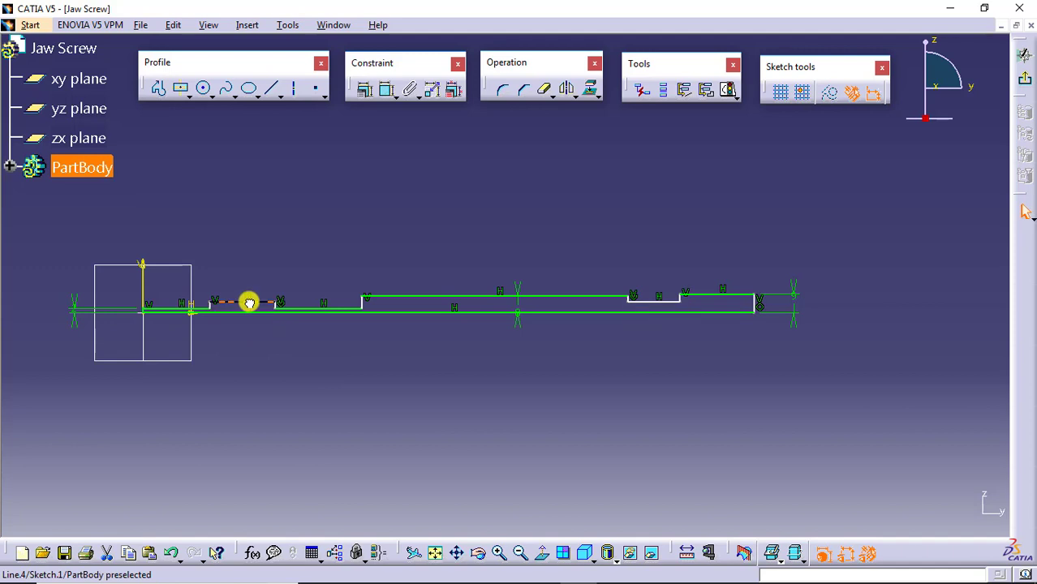
double_click(73, 301)
type("1/2")
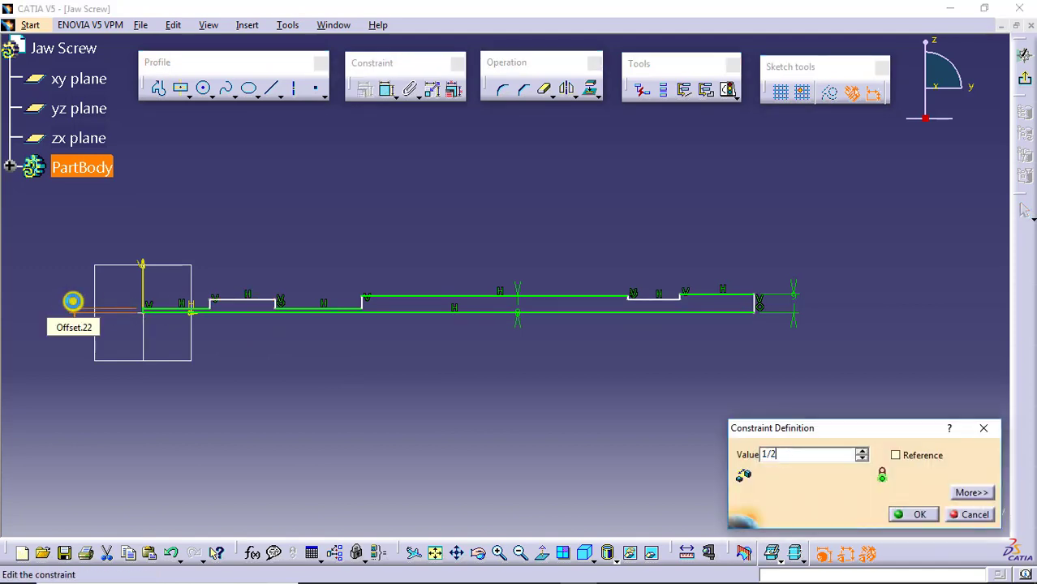
key("Return")
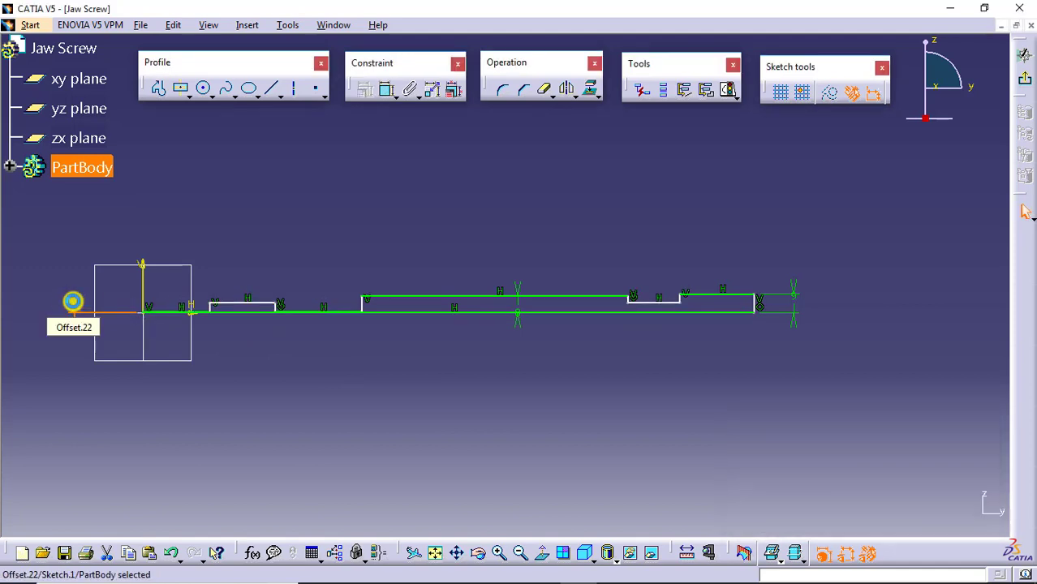
double_click(74, 306)
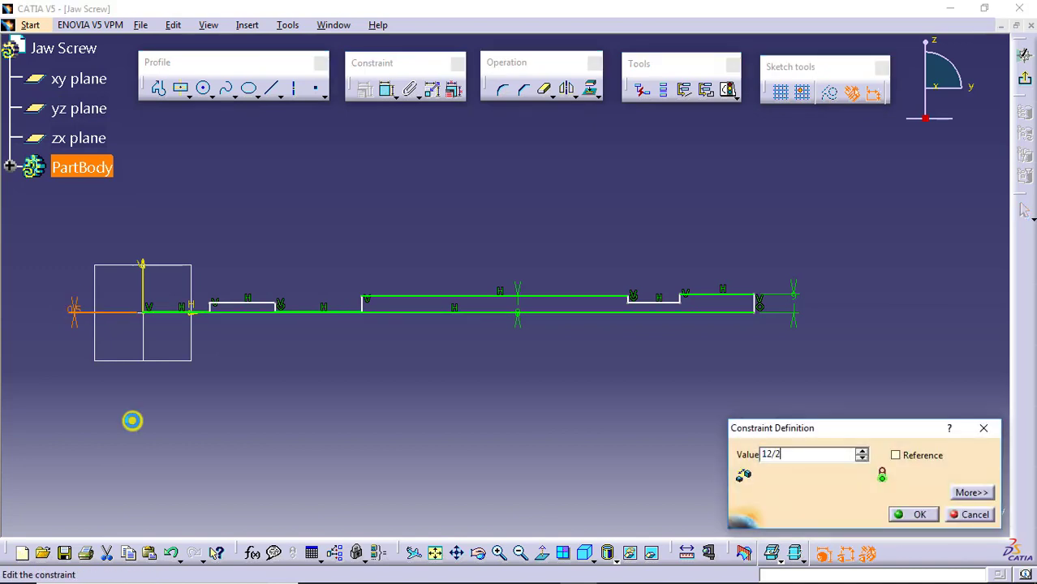
key("Return")
left_click(341, 365)
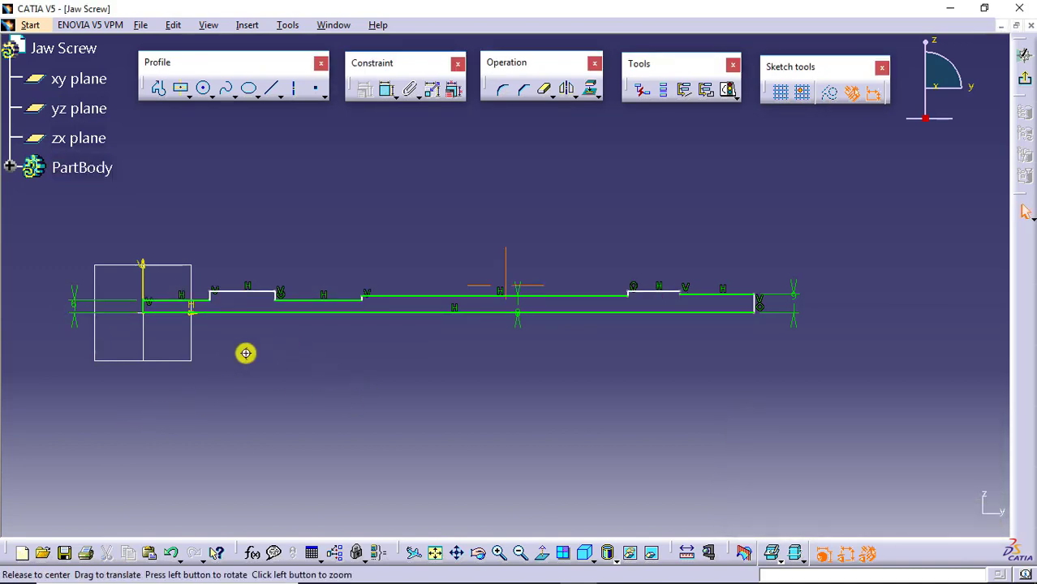
Move the groove line down so it lies between the collar line and the axis line.
mouse_move(246, 353)
middle_mouse_down()
mouse_move(250, 317)
mouse_move(453, 349)
mouse_move(352, 276)
middle_mouse_up()
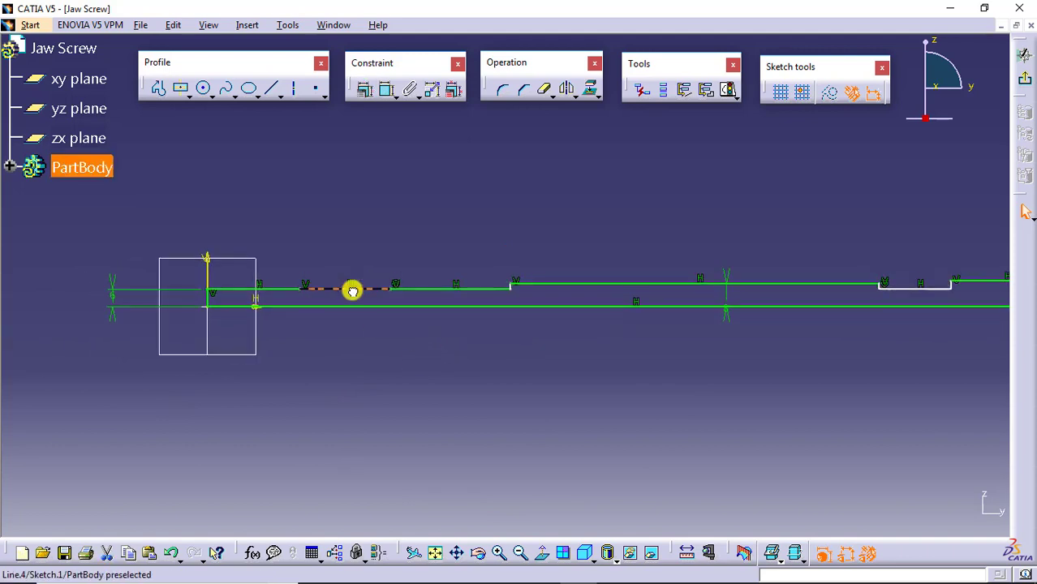
left_click_drag(352, 290, 353, 299)
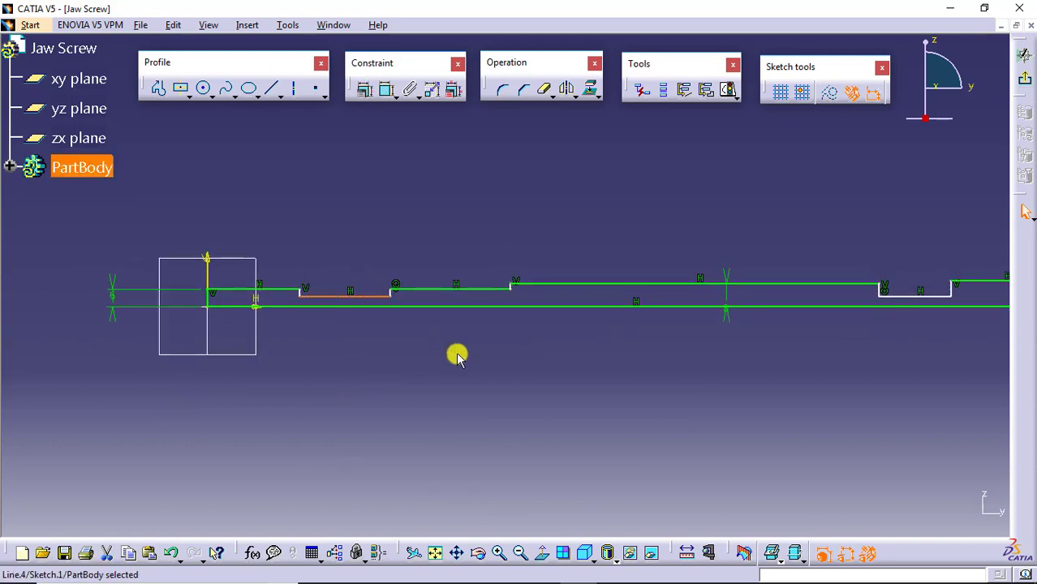
left_click(458, 355)
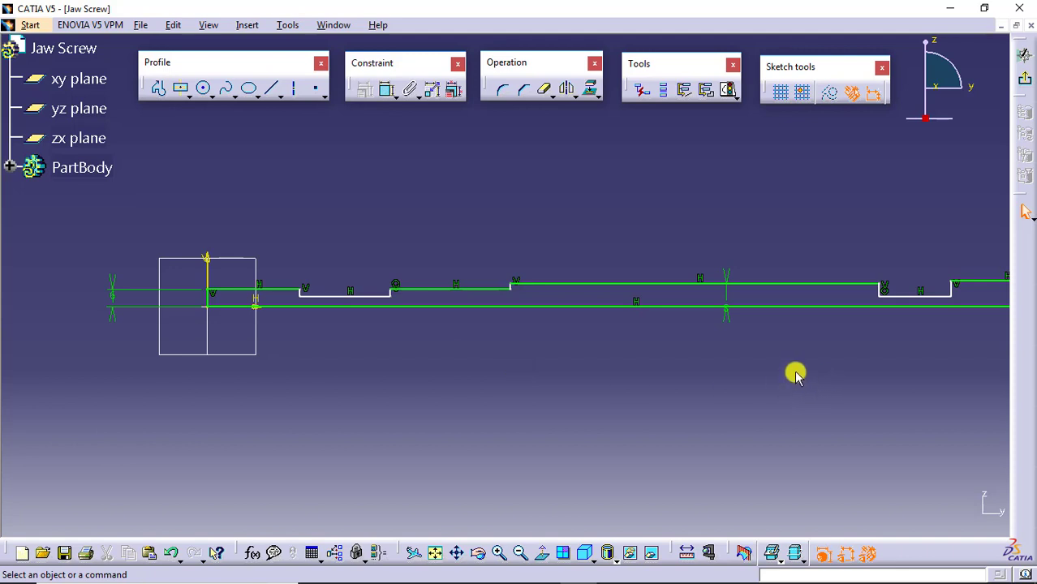
Check the groove diameter in the PDF drawing, and dimension the groove line from the axis line as 8/2 mm.
left_click(386, 91)
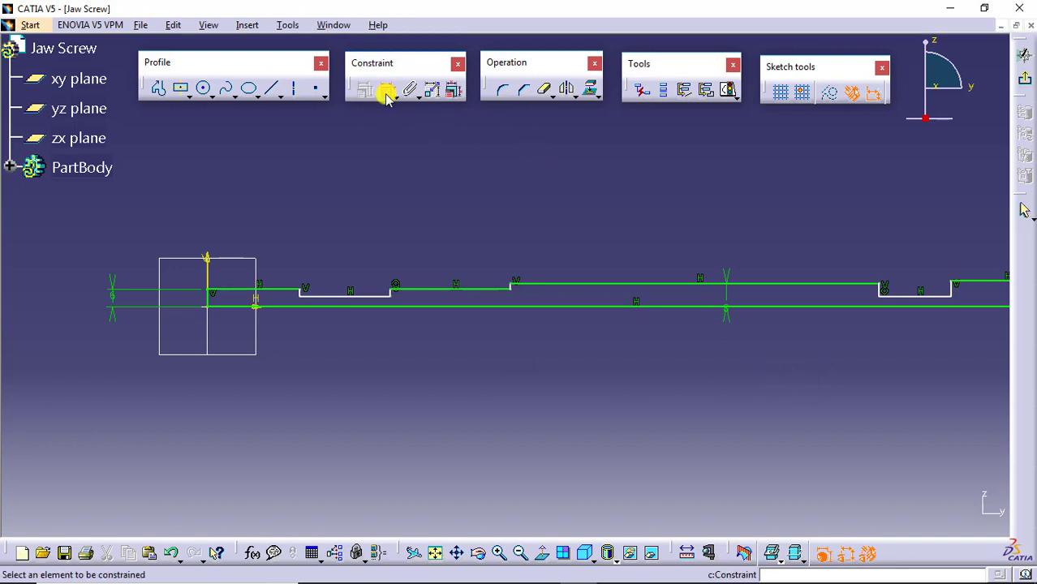
left_click(453, 186)
key("alt+Tab")
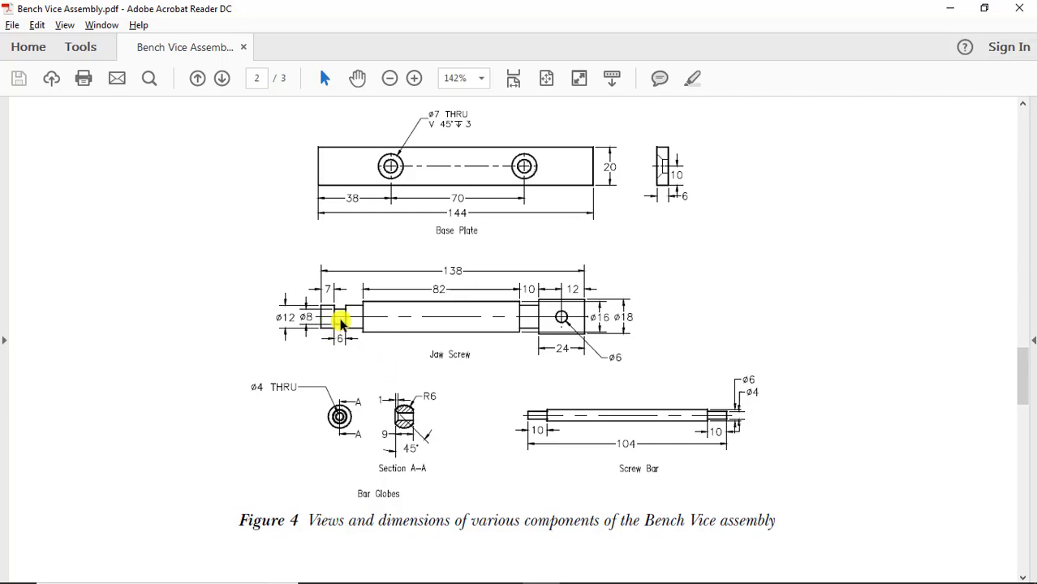
key("alt+Tab")
left_click(387, 89)
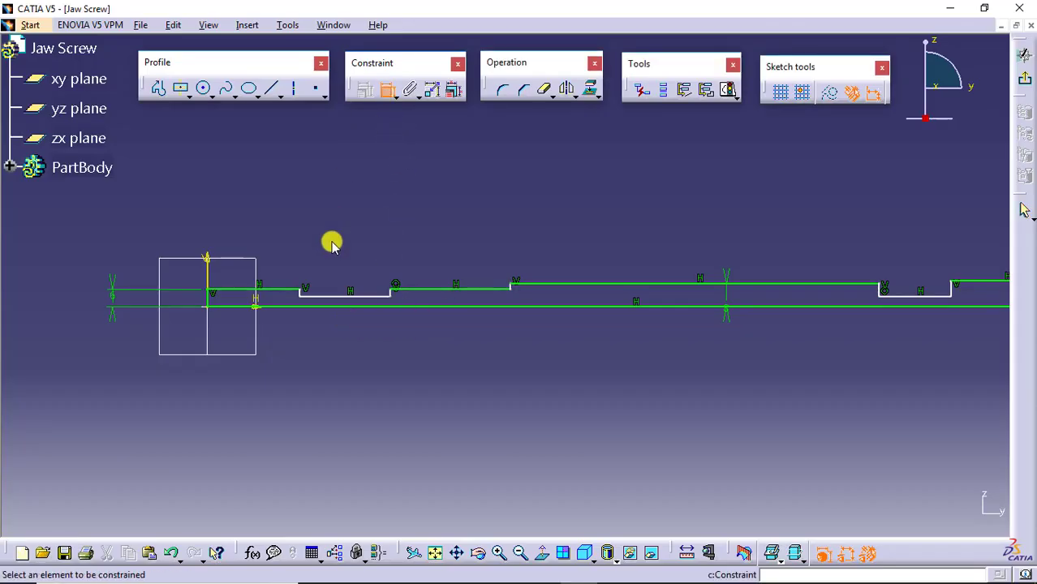
left_click(341, 296)
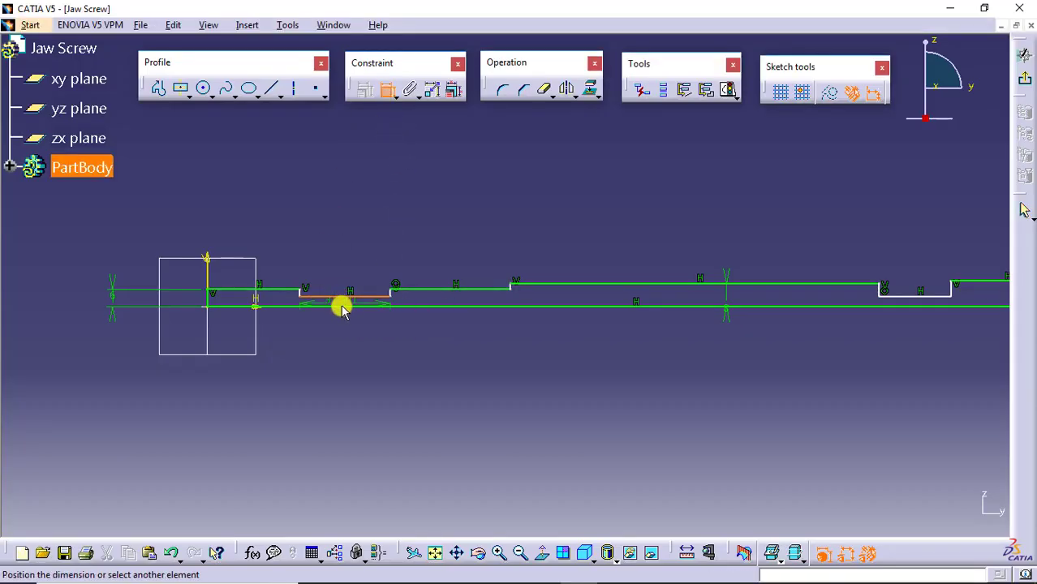
left_click(342, 308)
left_click(359, 340)
double_click(358, 338)
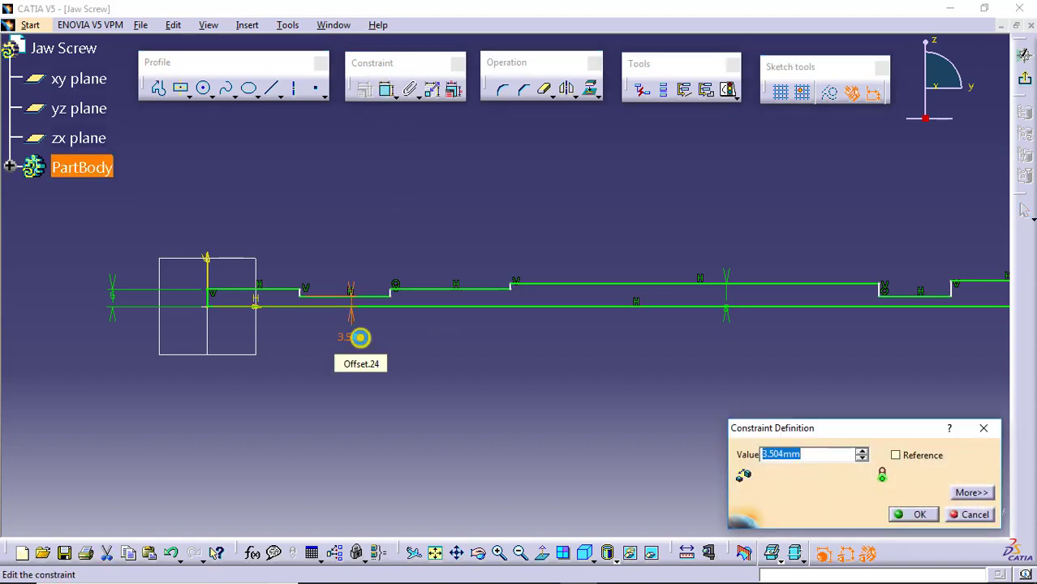
type("8/2")
key("Return")
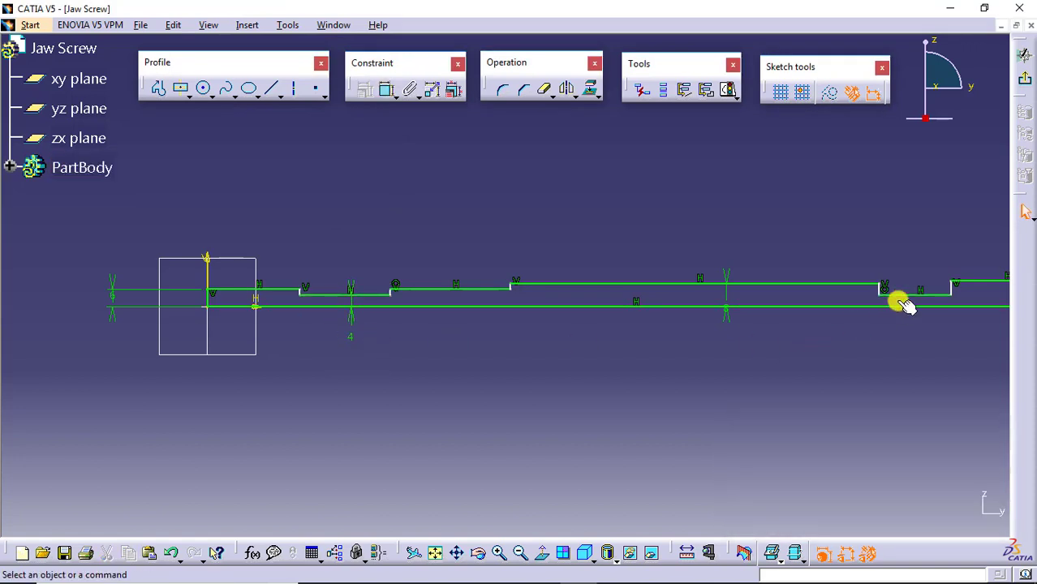
Check the neck beside the head in the PDF drawing, and delete the coincidence tying the neck line to the groove line.
left_click(907, 293)
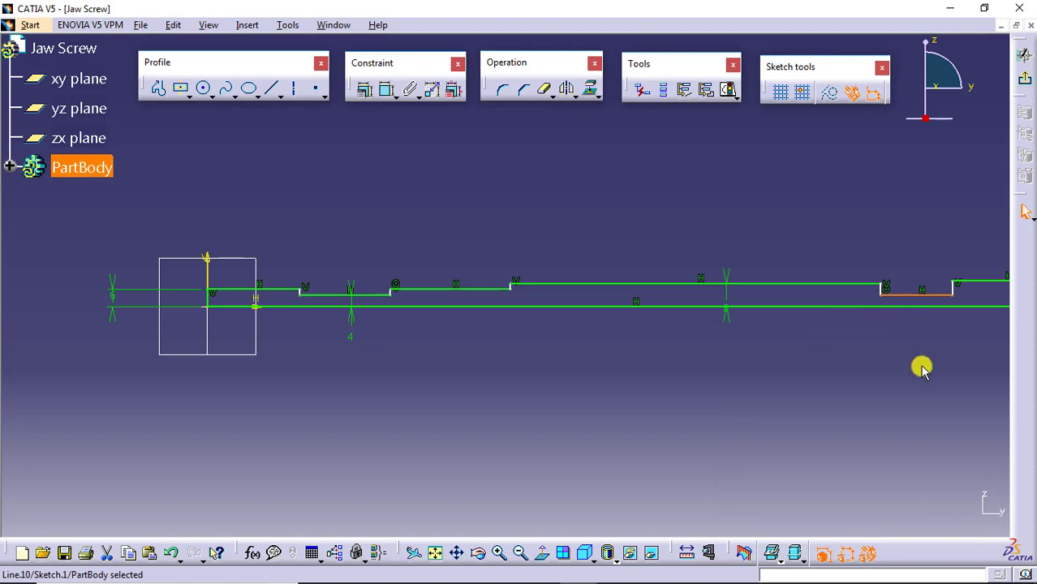
mouse_move(920, 365)
middle_mouse_down()
mouse_move(921, 351)
mouse_move(919, 366)
mouse_move(810, 394)
mouse_move(820, 391)
middle_mouse_up()
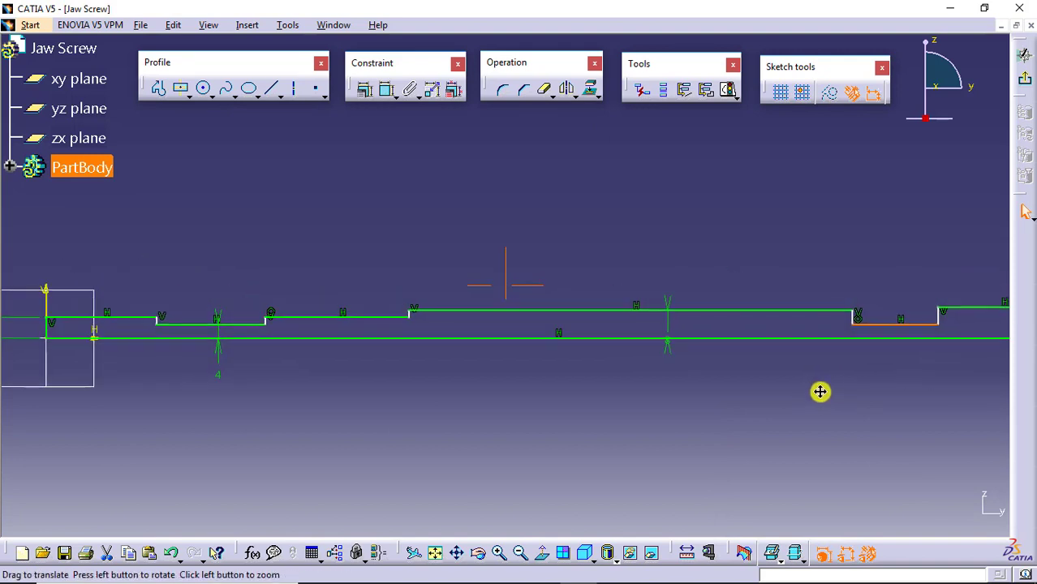
key("alt+Tab")
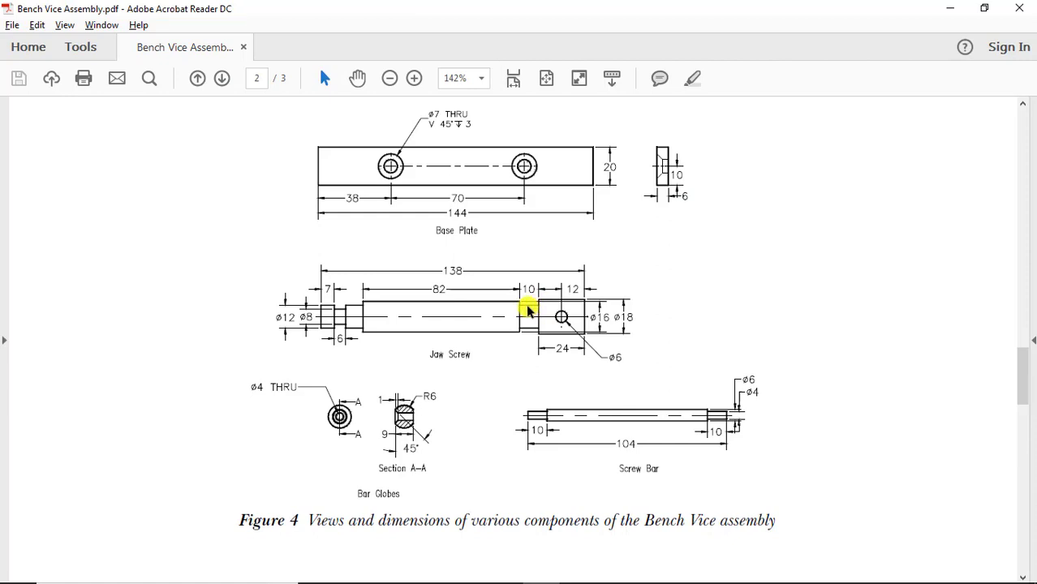
key("alt+Tab")
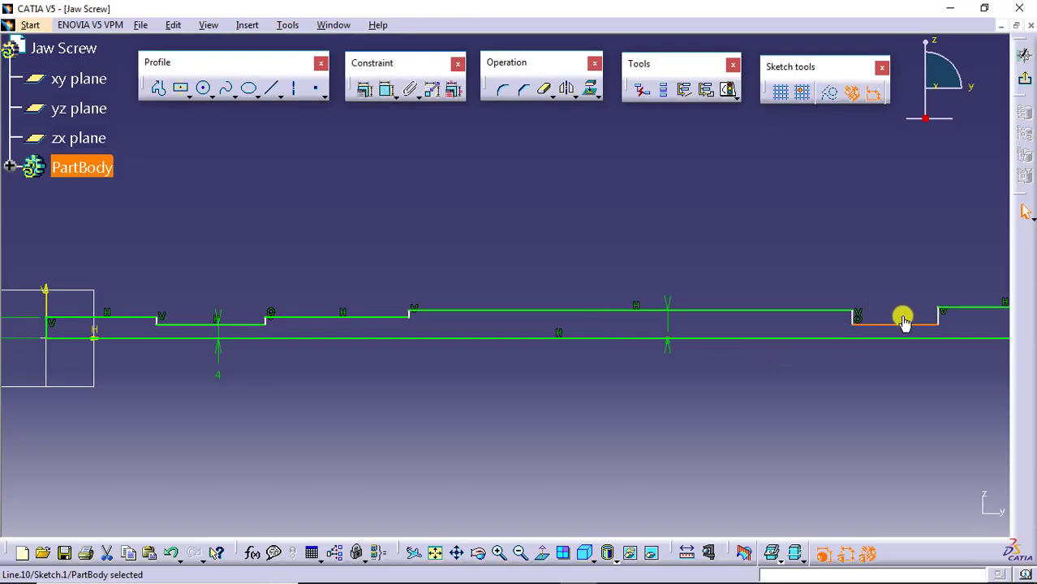
left_click(862, 322)
mouse_move(888, 370)
middle_mouse_down()
mouse_move(632, 372)
mouse_move(764, 358)
middle_mouse_up()
left_click(761, 358)
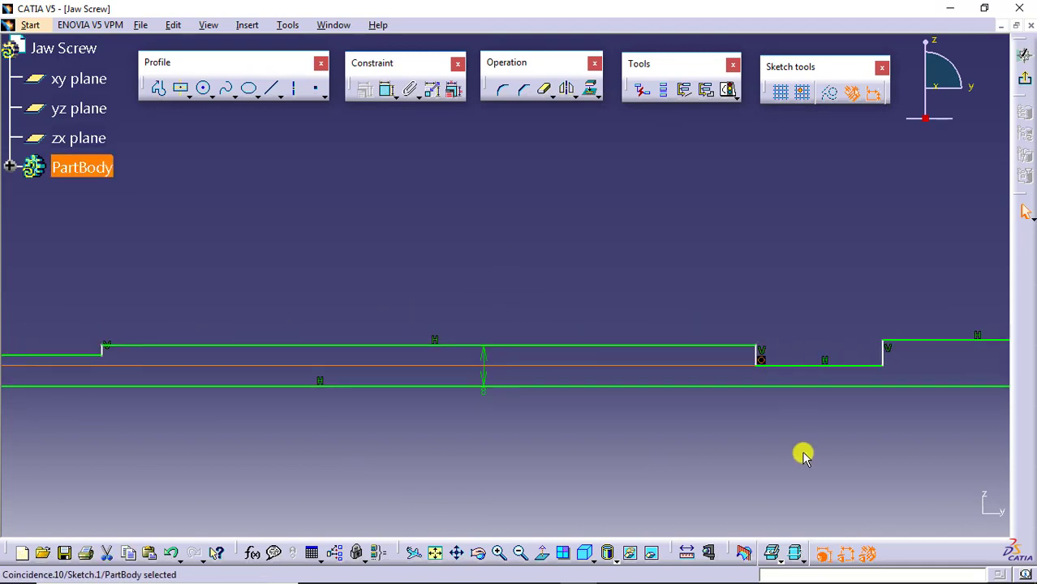
mouse_move(803, 457)
middle_mouse_down()
mouse_move(781, 442)
mouse_move(648, 431)
mouse_move(671, 417)
mouse_move(736, 422)
middle_mouse_up()
left_click(736, 422)
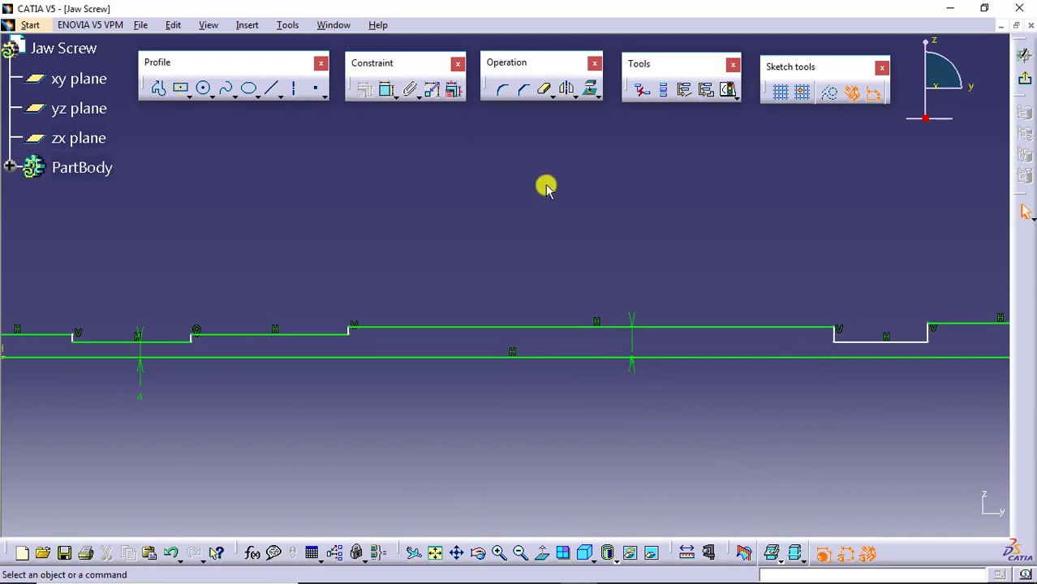
Add a coincidence constraint between the second collar's upper line and the neck line beside the head.
left_click(385, 91)
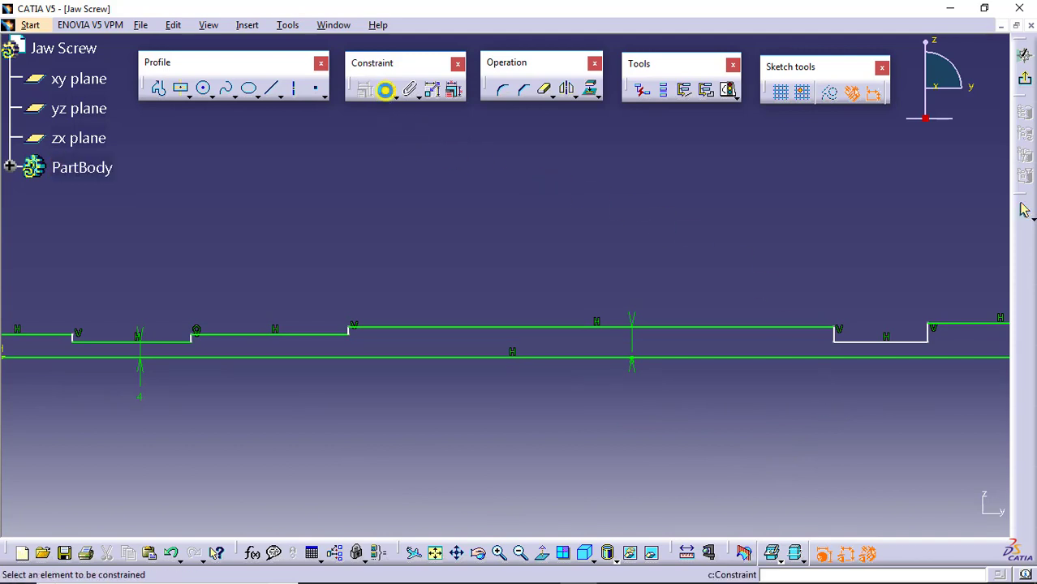
left_click(331, 333)
left_click(876, 341)
right_click(853, 245)
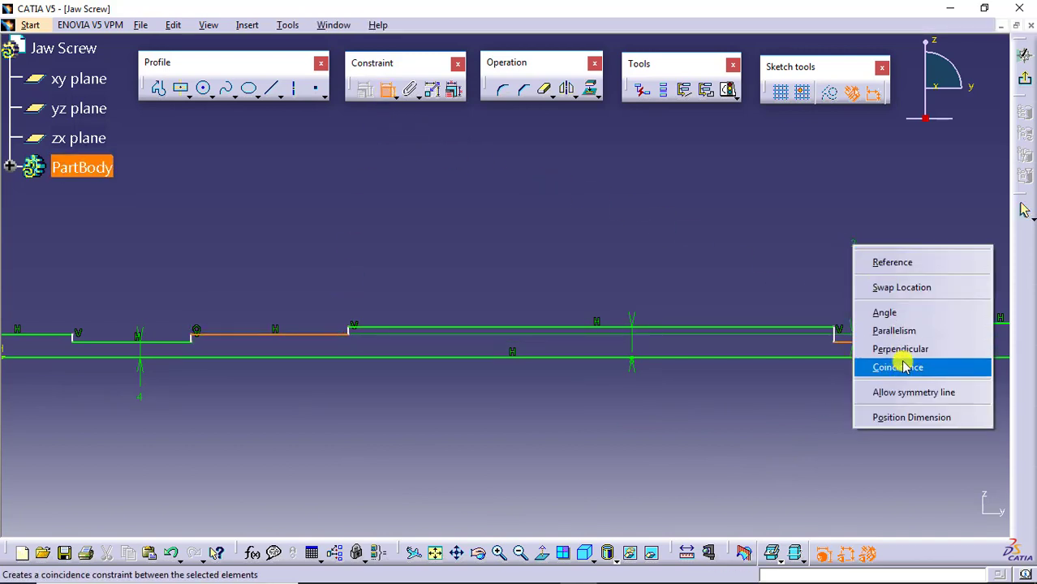
left_click(897, 366)
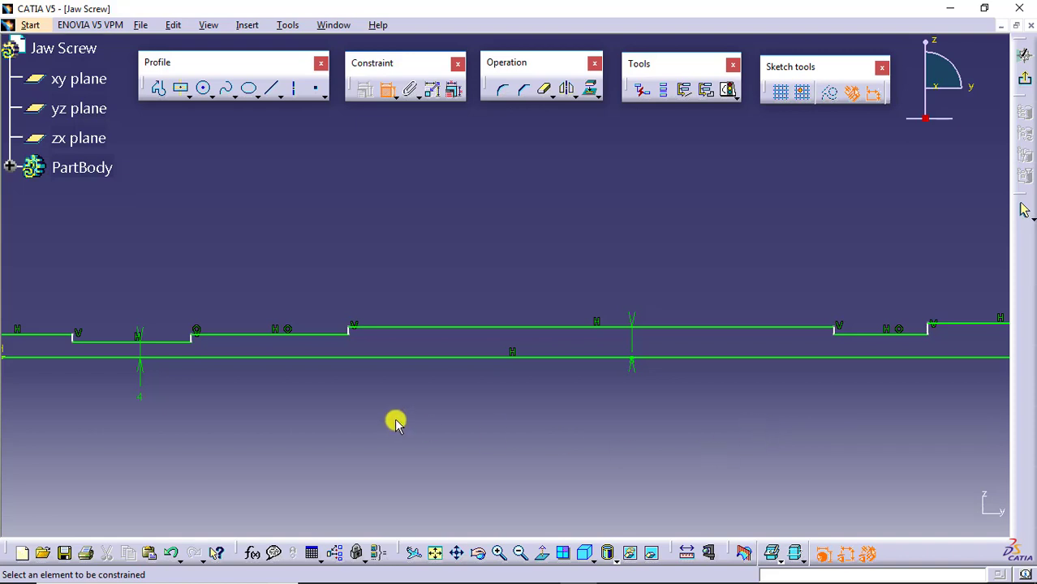
Check the end collar in the PDF drawing, and dimension the first collar's length as 7 mm.
mouse_move(395, 423)
middle_mouse_down()
mouse_move(523, 398)
mouse_move(435, 318)
mouse_move(548, 398)
mouse_move(415, 398)
middle_mouse_up()
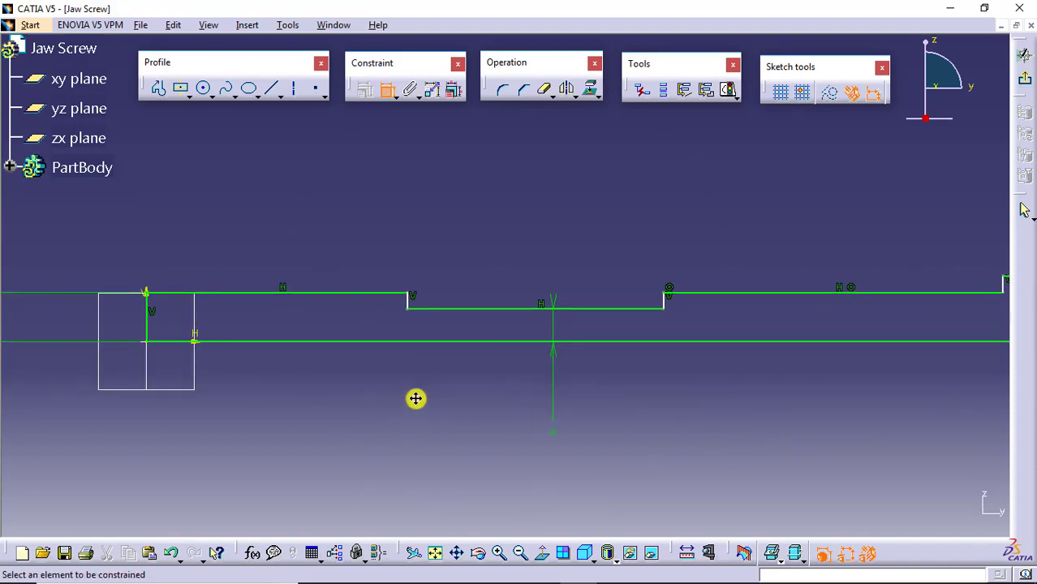
key("alt+Tab")
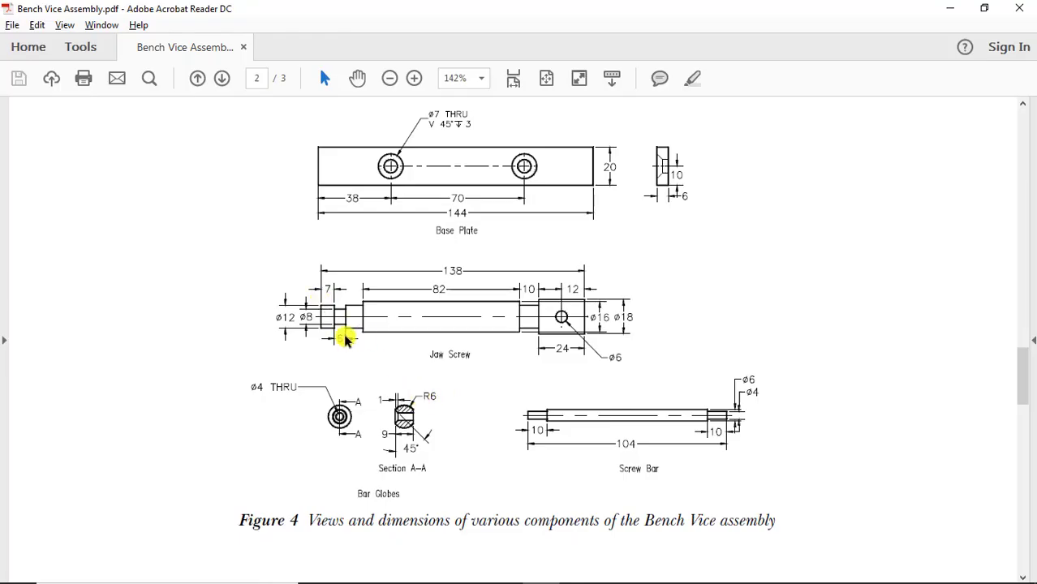
key("alt+Tab")
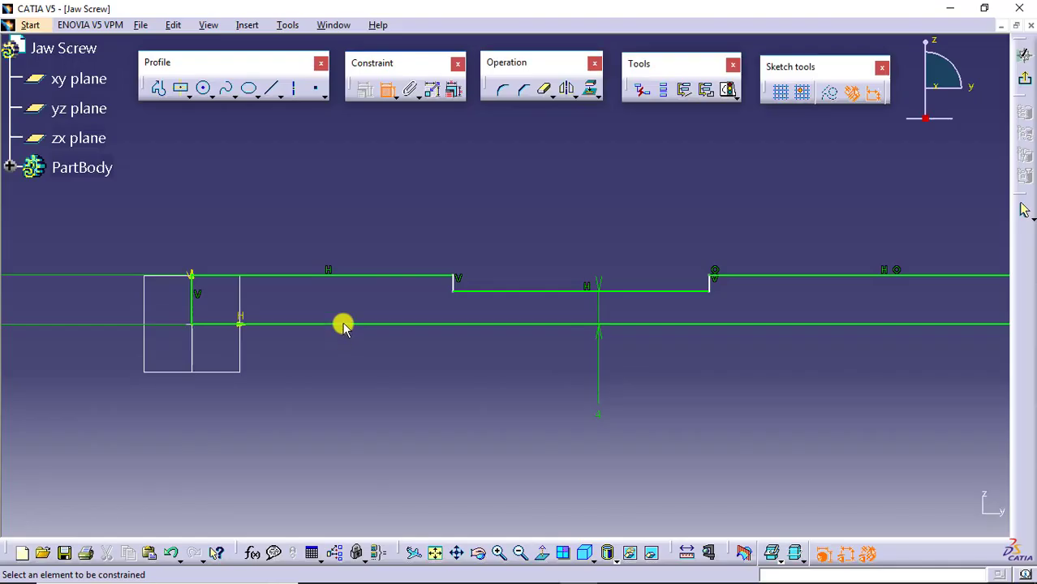
left_click(299, 273)
double_click(299, 228)
type("7")
key("Return")
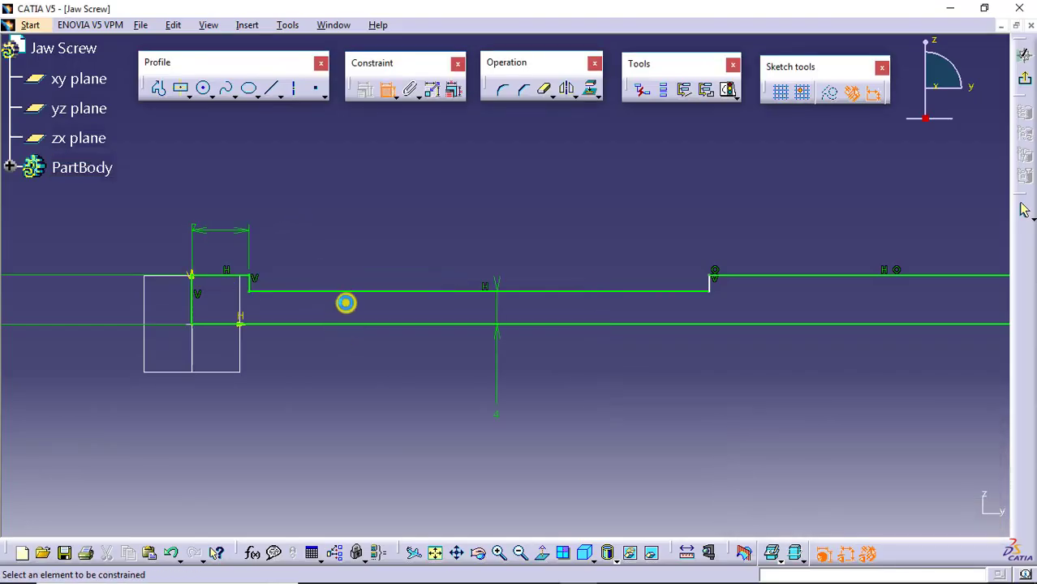
Dimension the groove line's length and set it to 6 mm.
left_click(361, 292)
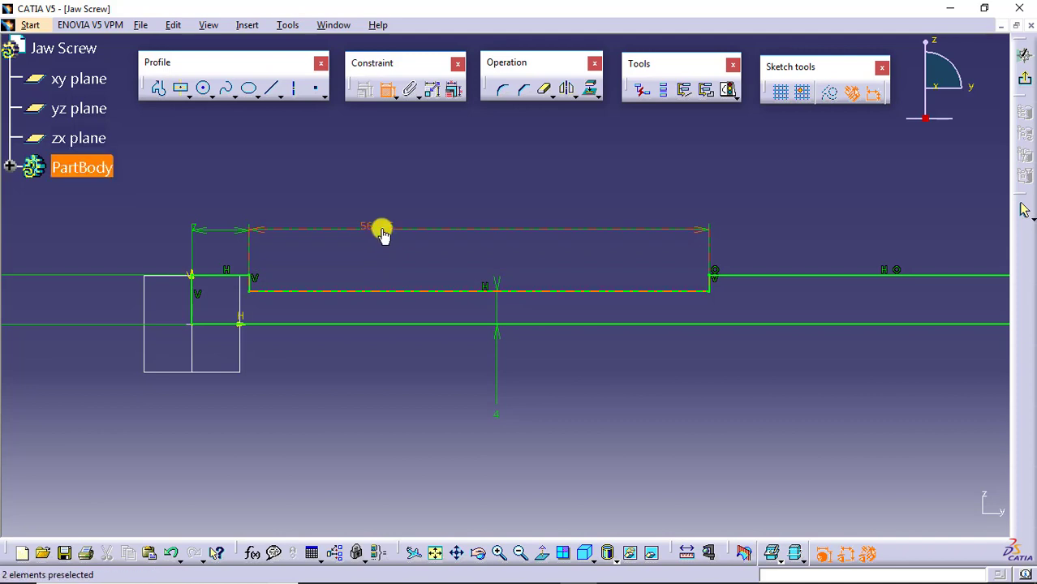
double_click(381, 229)
type("20")
key("Return")
Check the shank length in the PDF drawing, and dimension the long shank line as 82 mm.
mouse_move(440, 248)
middle_mouse_down()
mouse_move(510, 336)
mouse_move(431, 335)
middle_mouse_up()
key("alt+Tab")
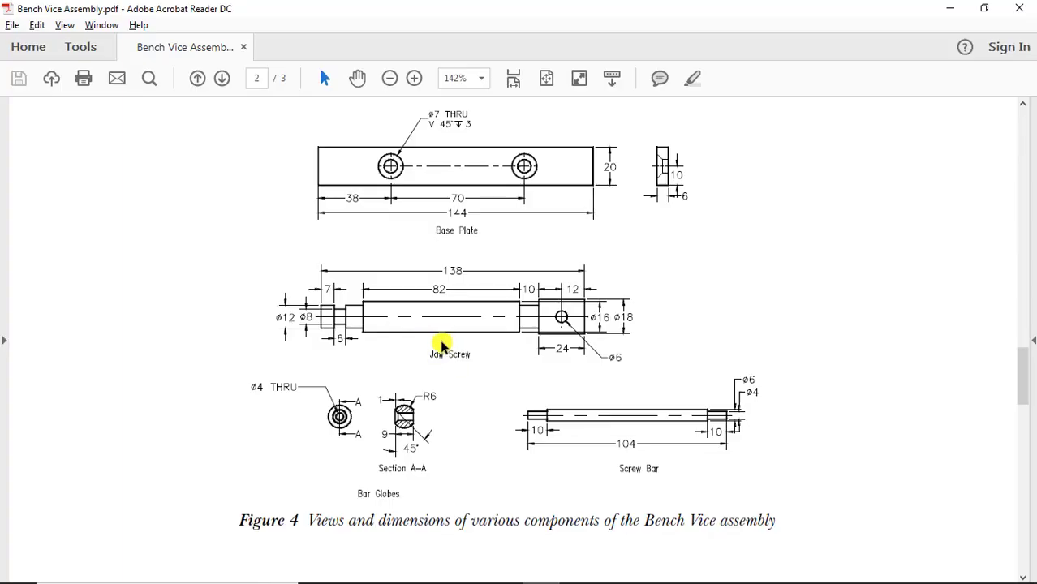
key("alt+Tab")
mouse_move(713, 324)
middle_mouse_down()
mouse_move(722, 329)
mouse_move(672, 383)
mouse_move(586, 407)
middle_mouse_up()
left_click(650, 301)
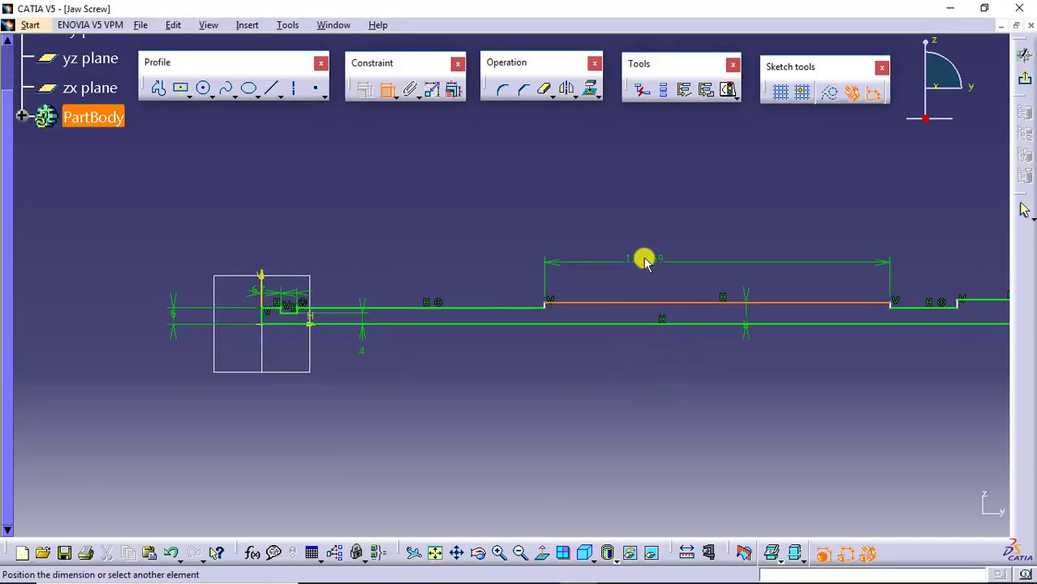
left_click(645, 258)
double_click(646, 258)
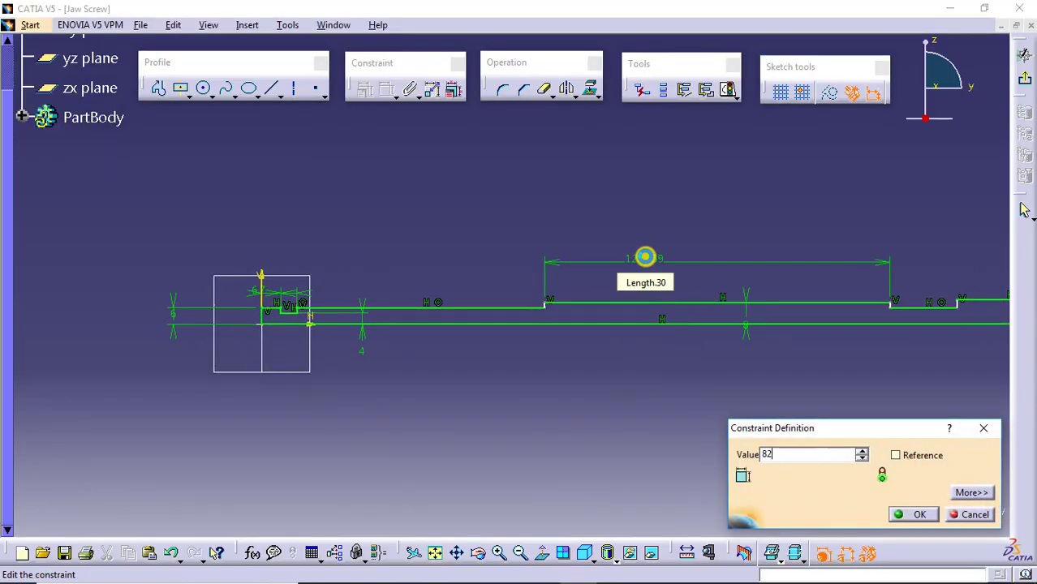
key("Return")
Check the head length in the PDF drawing, and dimension the head's upper line as 24 mm.
key("alt+Tab")
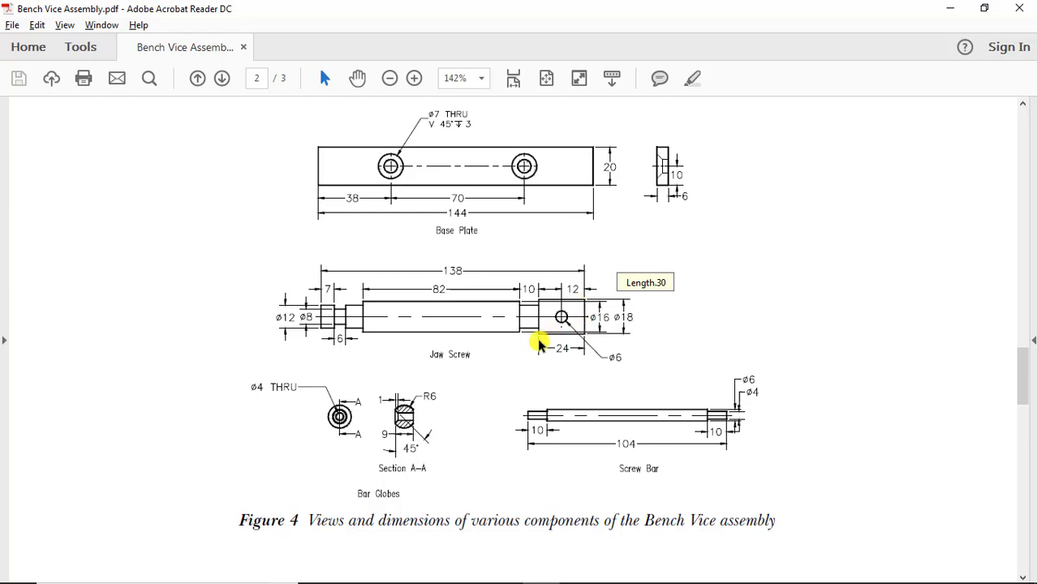
key("alt+Tab")
middle_click_drag(854, 333, 768, 367)
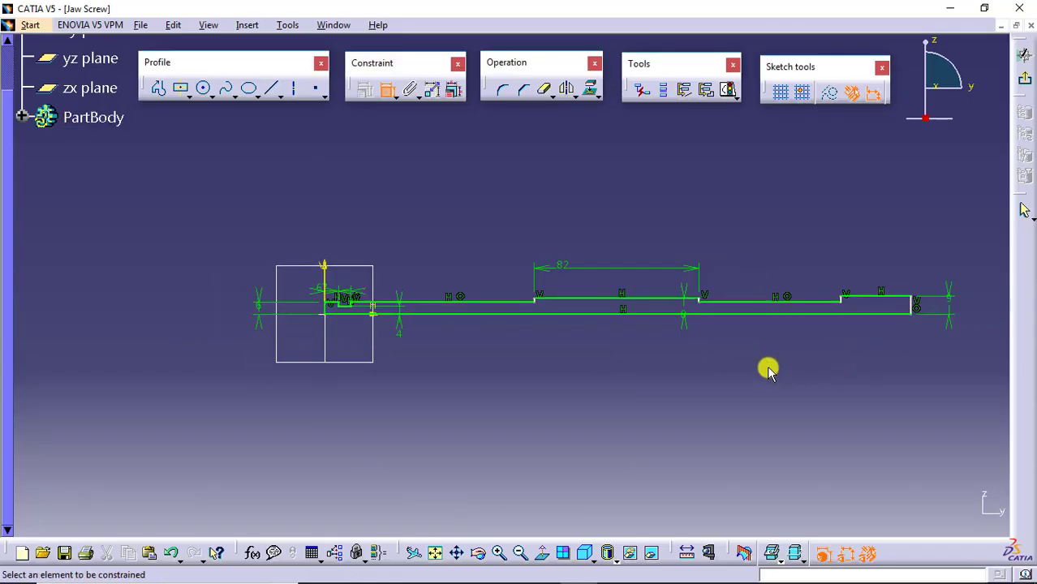
left_click(807, 295)
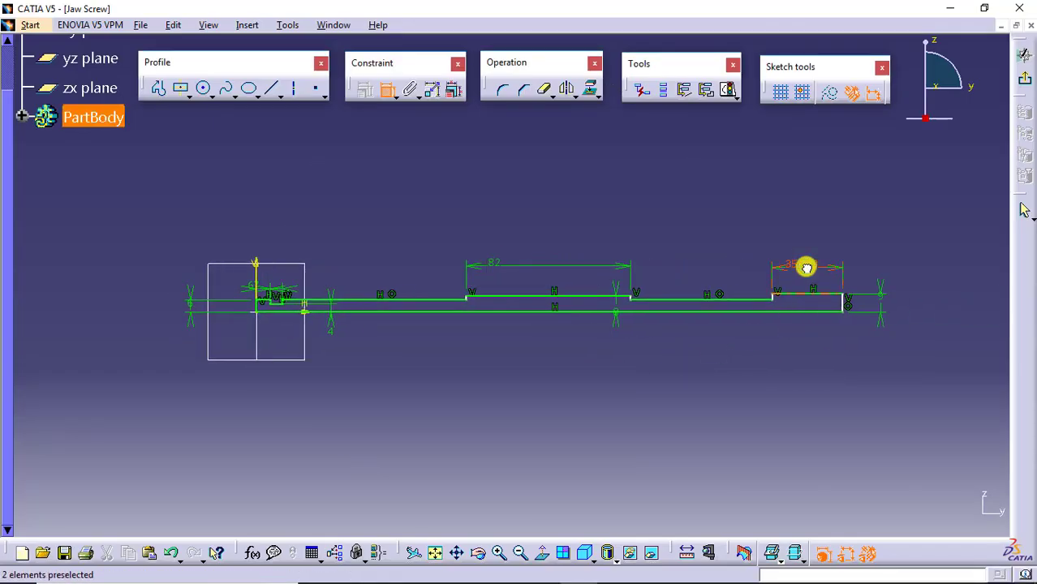
double_click(805, 267)
type("4")
key("Return")
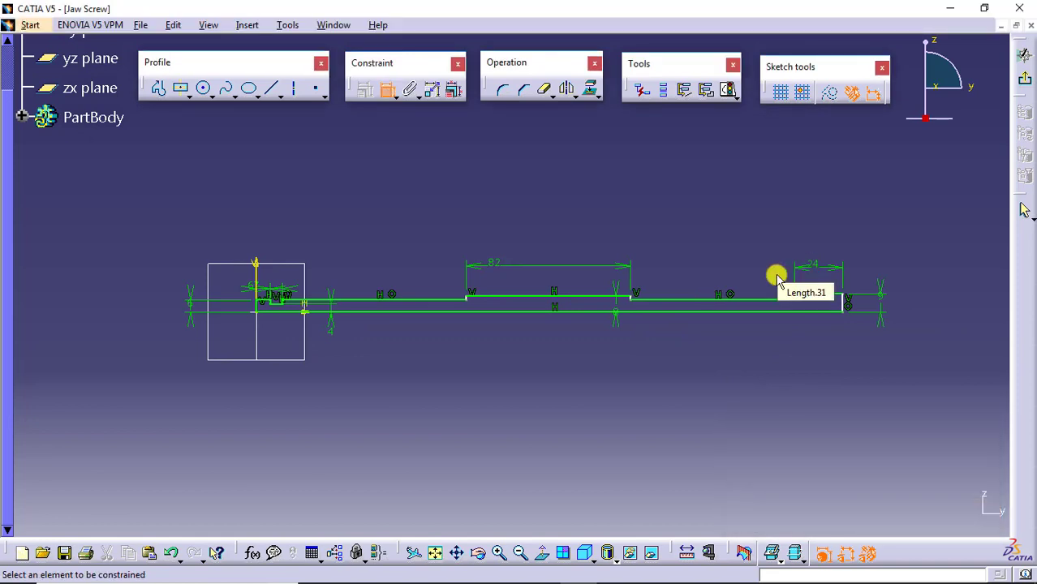
Dimension the overall length from the head's end edge to the vertical axis and set it to 138 mm.
left_click(835, 311)
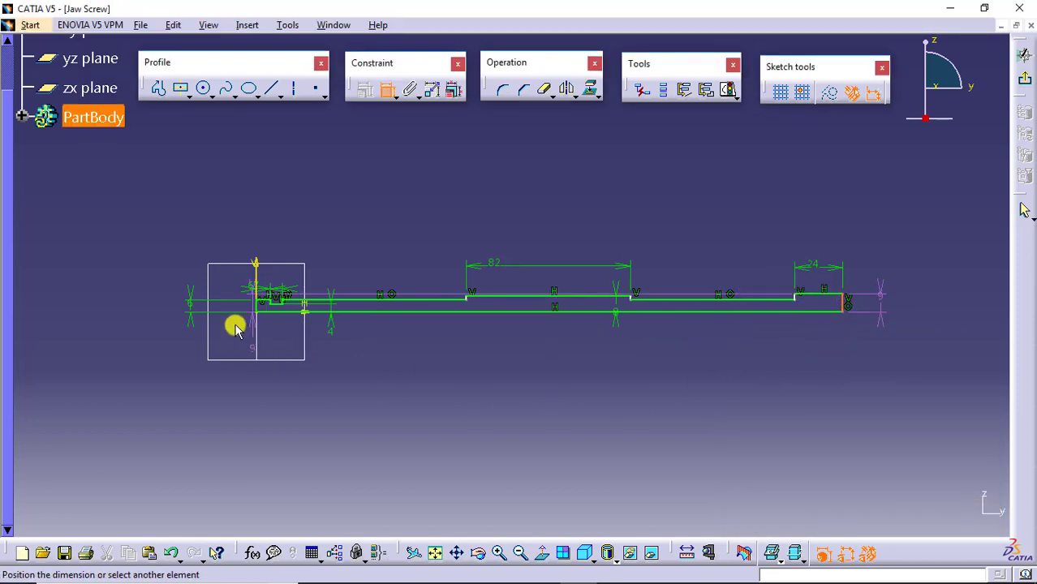
left_click(259, 266)
left_click(475, 202)
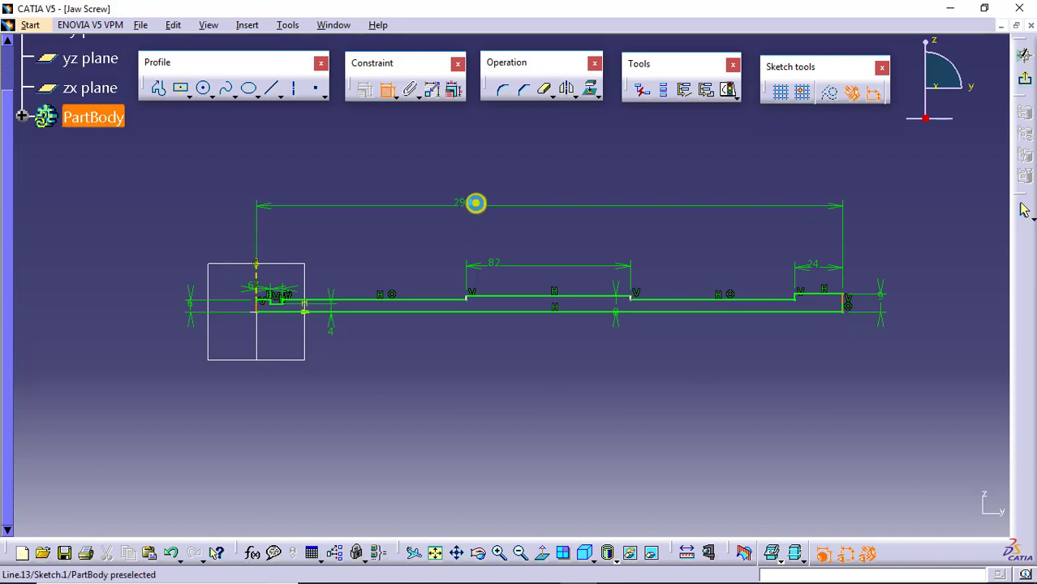
double_click(476, 203)
key("Return")
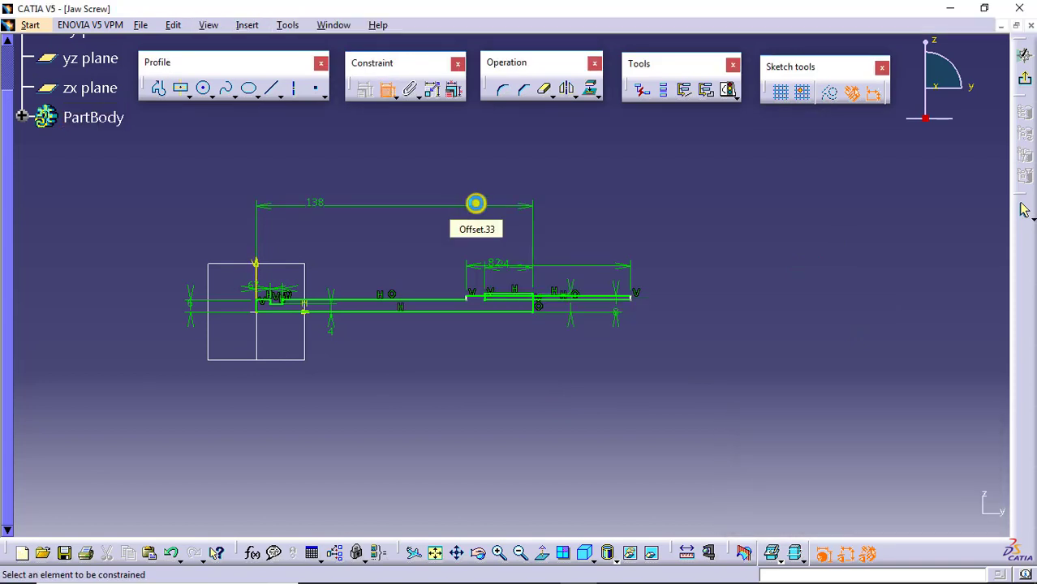
Move the shank's short vertical step edge toward the grooved end so the shank and head lines stop overlapping.
middle_click_drag(492, 372, 521, 238)
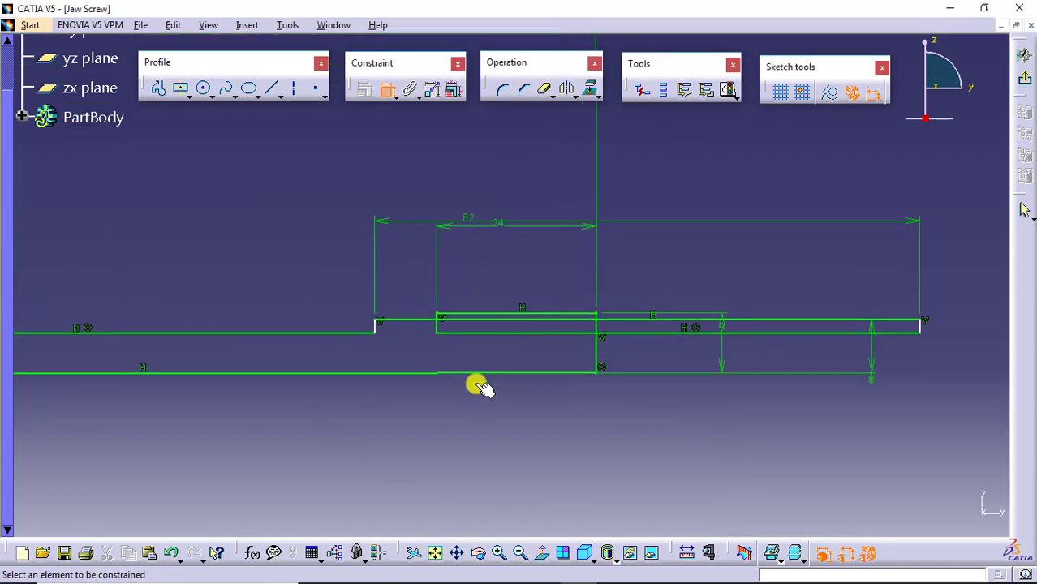
key("Escape")
middle_click_drag(360, 325, 204, 320)
mouse_move(370, 312)
middle_mouse_down()
mouse_move(448, 377)
mouse_move(493, 318)
middle_mouse_up()
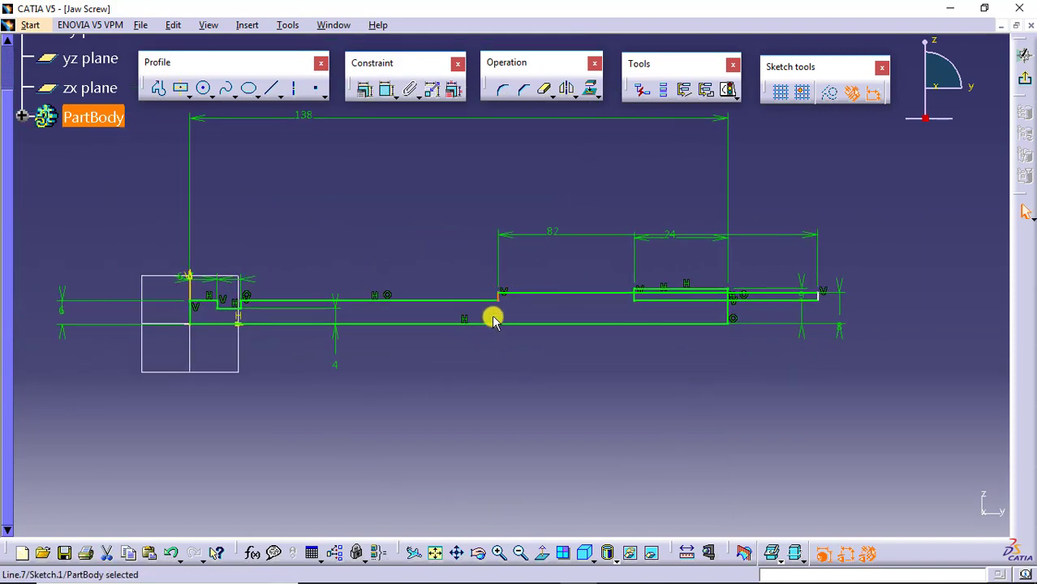
left_click_drag(503, 304, 289, 305)
left_click(539, 403)
Check the neck length in the PDF drawing, and dimension the neck line between shank and head as 10 mm.
key("alt+Tab")
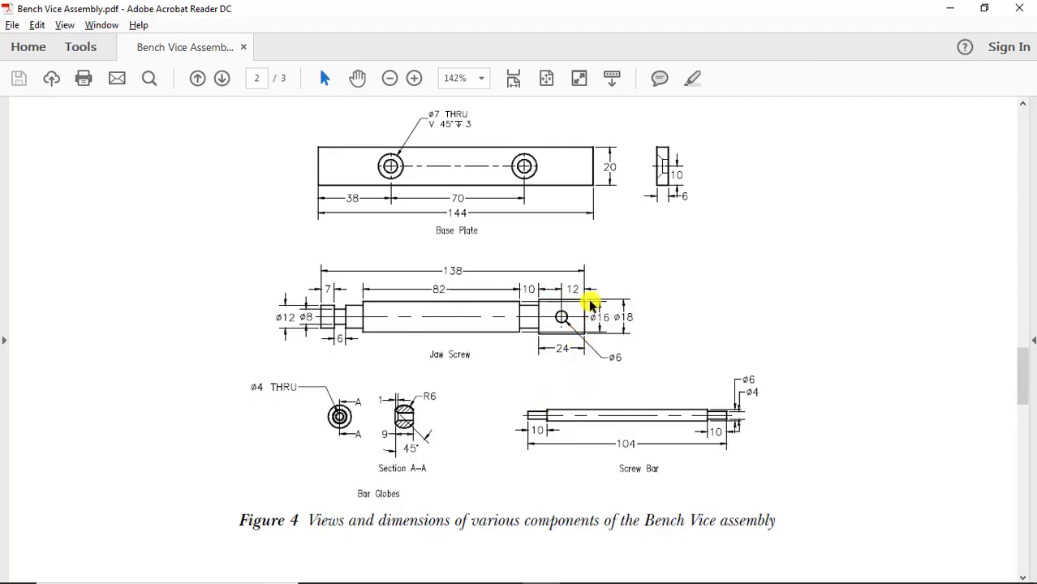
key("alt+Tab")
middle_click_drag(619, 344, 603, 132)
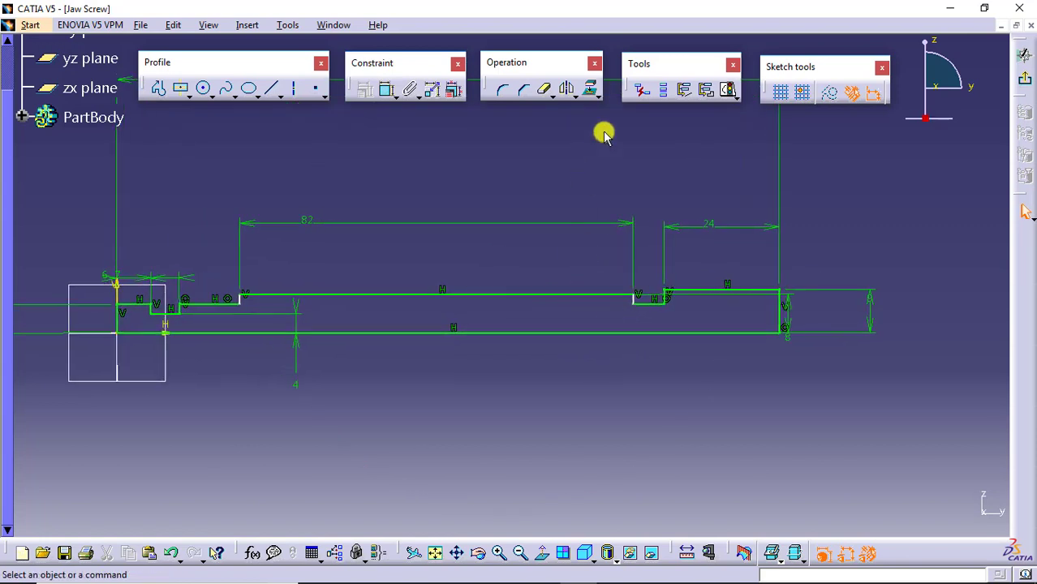
left_click(386, 89)
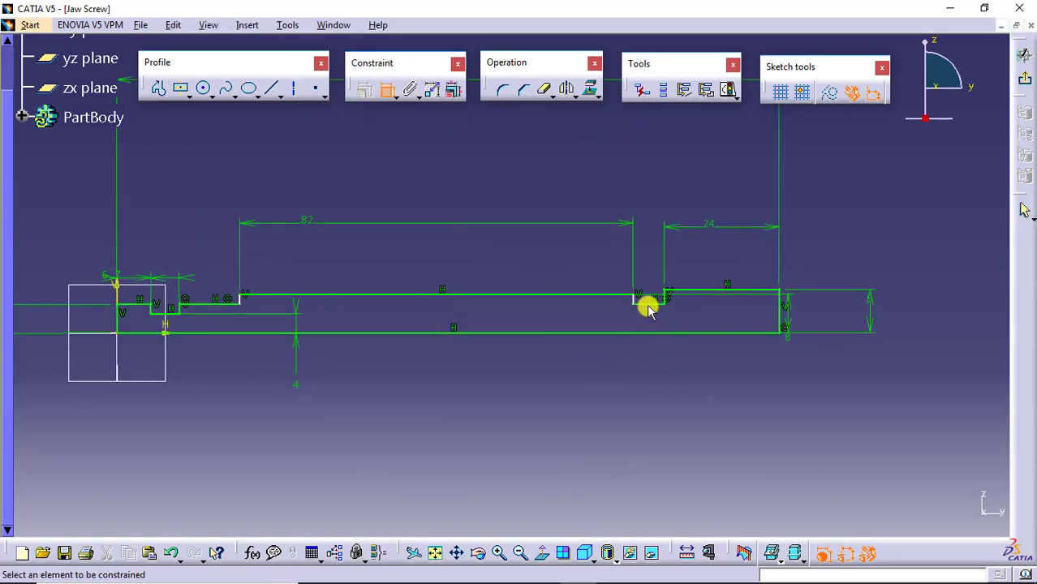
left_click(648, 299)
left_click(648, 275)
double_click(648, 273)
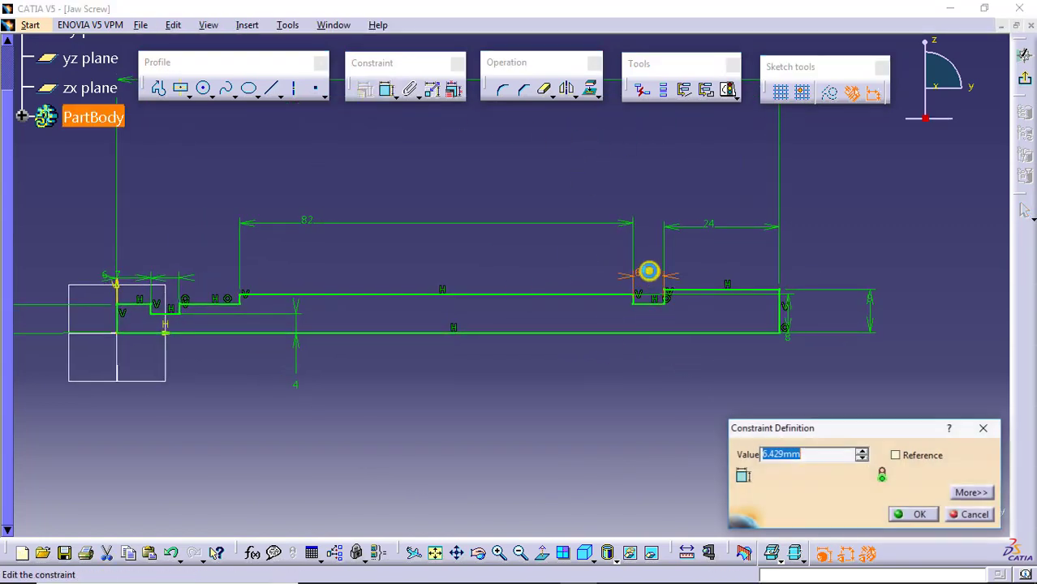
type("10")
key("Return")
Check the sketch's solving status and examine its geometry in the Sketch Analysis.
middle_click_drag(650, 426, 677, 314)
left_click(728, 87)
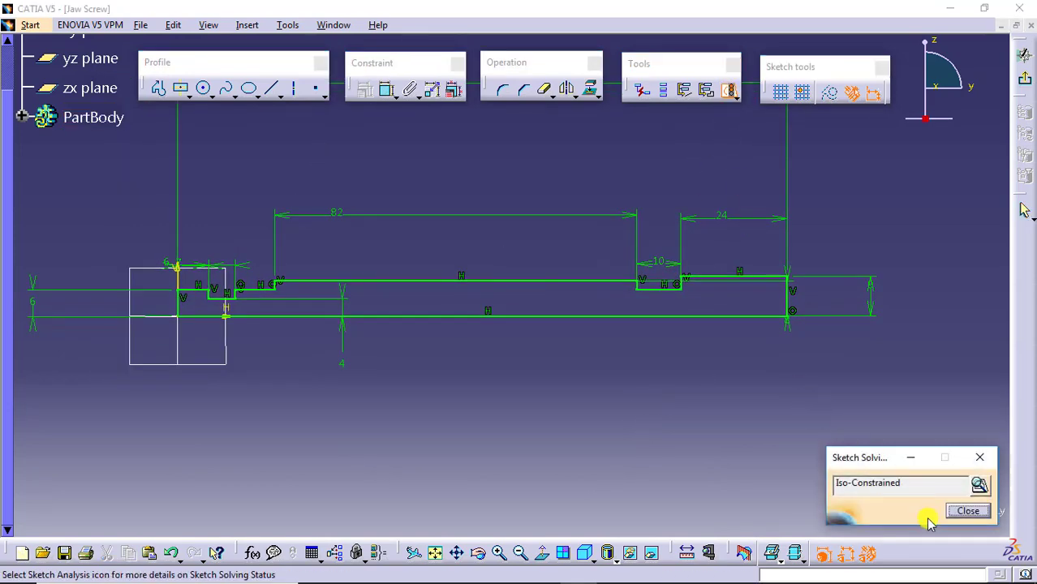
left_click(979, 484)
left_click(624, 134)
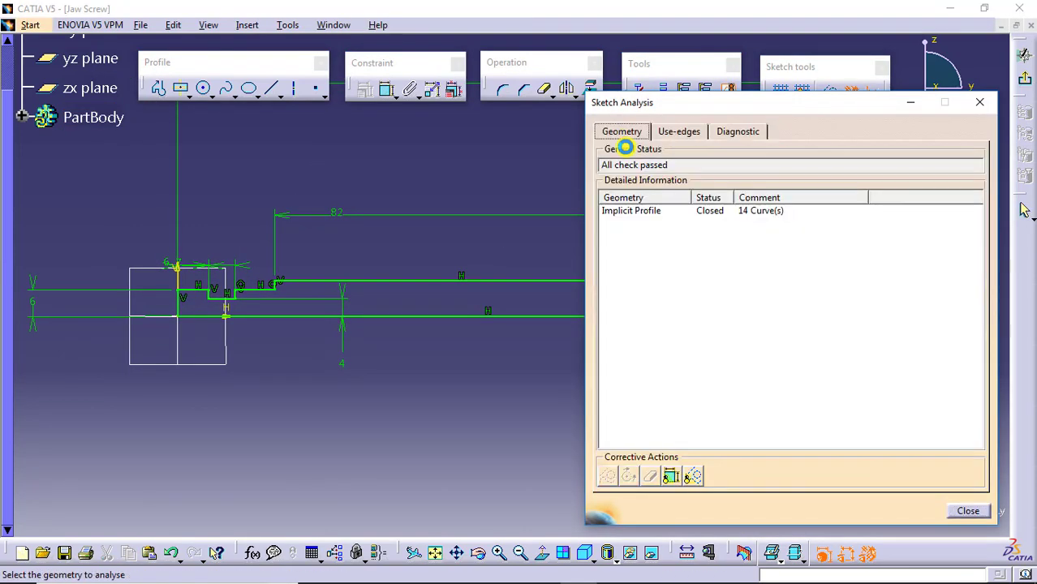
left_click(967, 511)
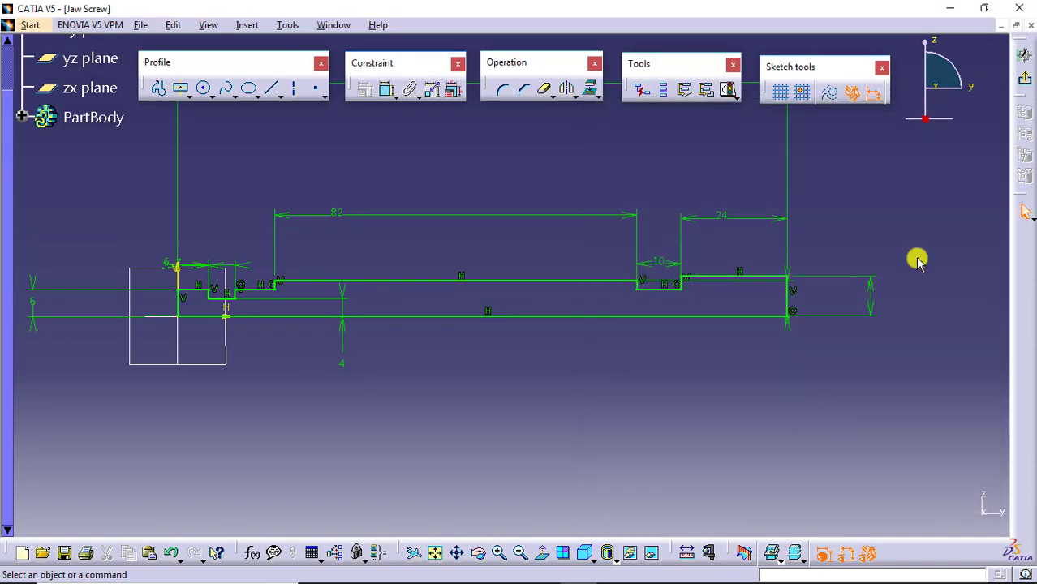
Exit the sketch and revolve the profile 360 degrees about the horizontal sketch axis with the Shaft command.
left_click(1024, 77)
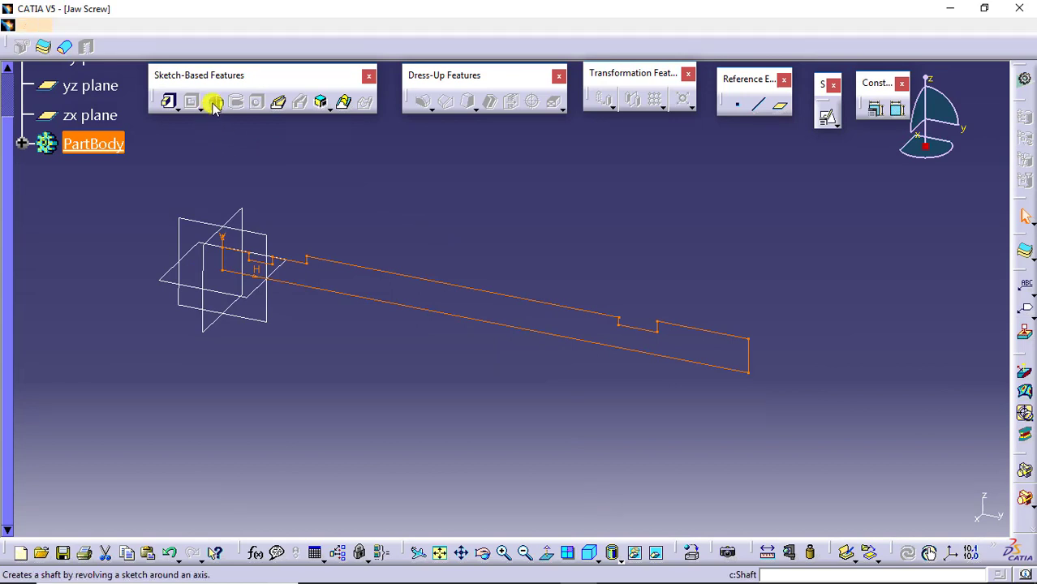
left_click(214, 102)
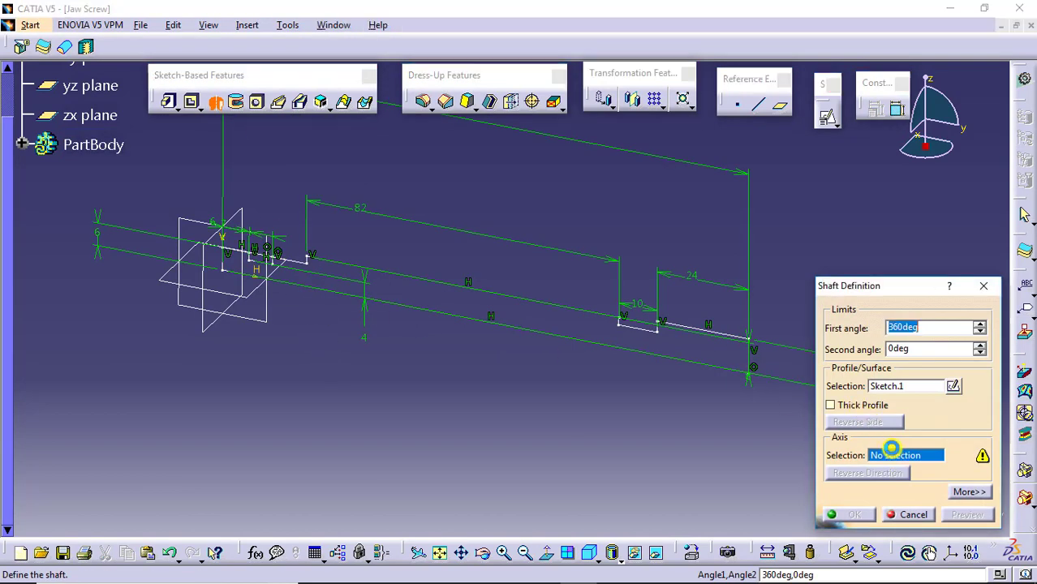
left_click(259, 269)
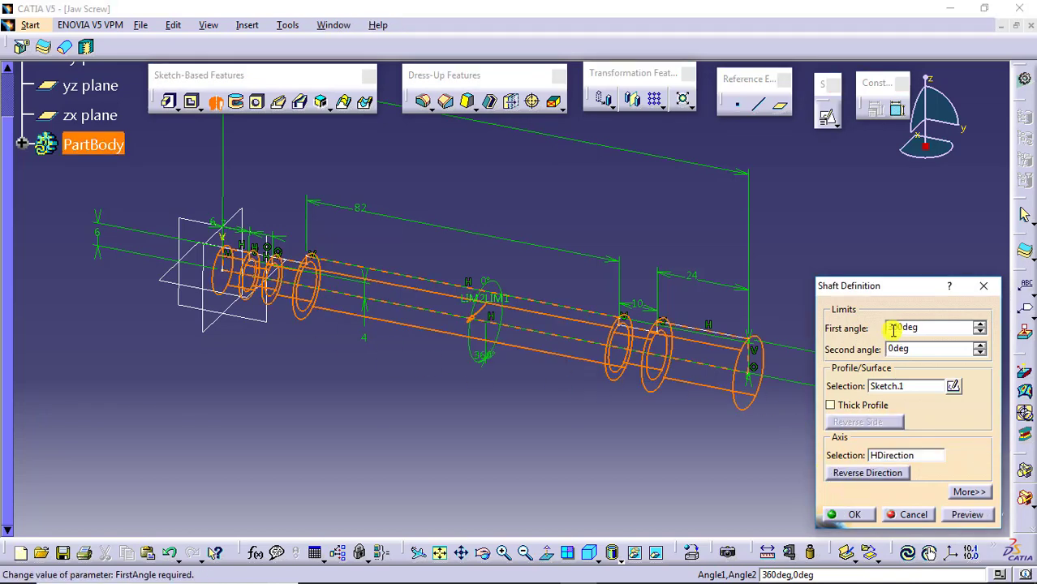
left_click(855, 515)
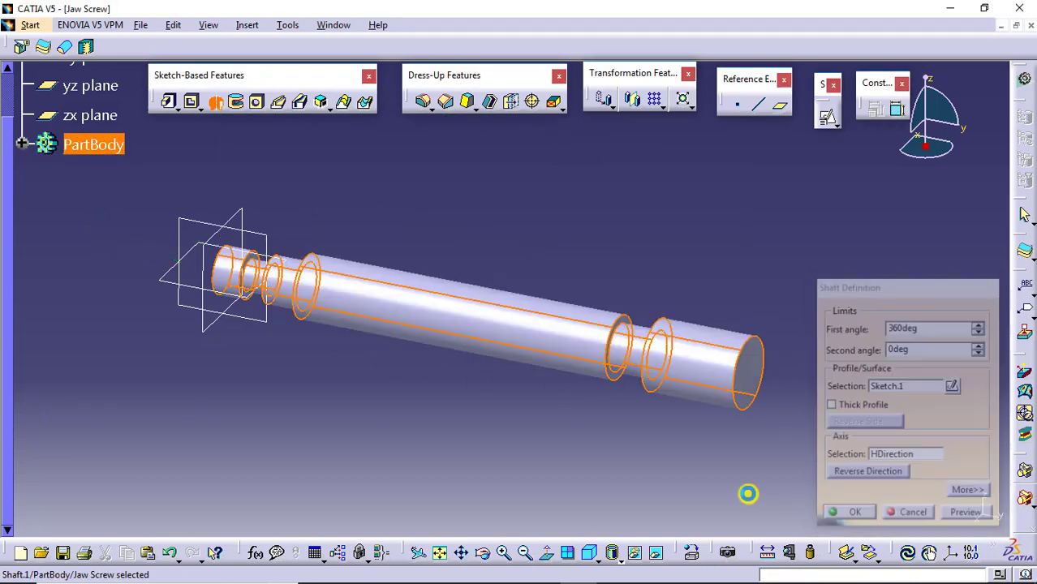
mouse_move(550, 433)
middle_mouse_down()
mouse_move(567, 423)
mouse_move(570, 435)
middle_mouse_up()
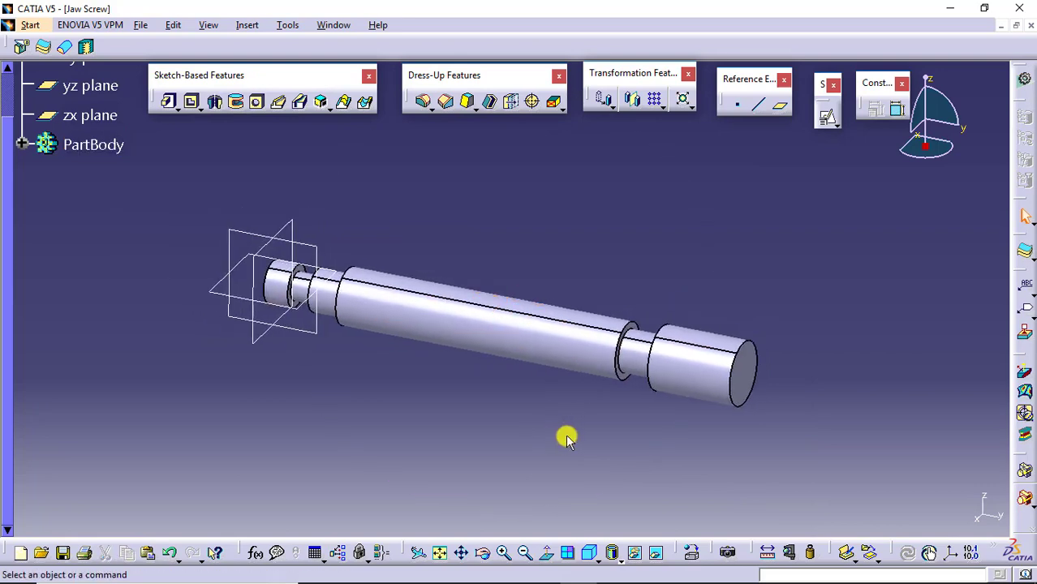
Check the cross hole in the PDF drawing, start a Hole on the head's cylindrical face, and open its positioning sketch.
key("alt+Tab")
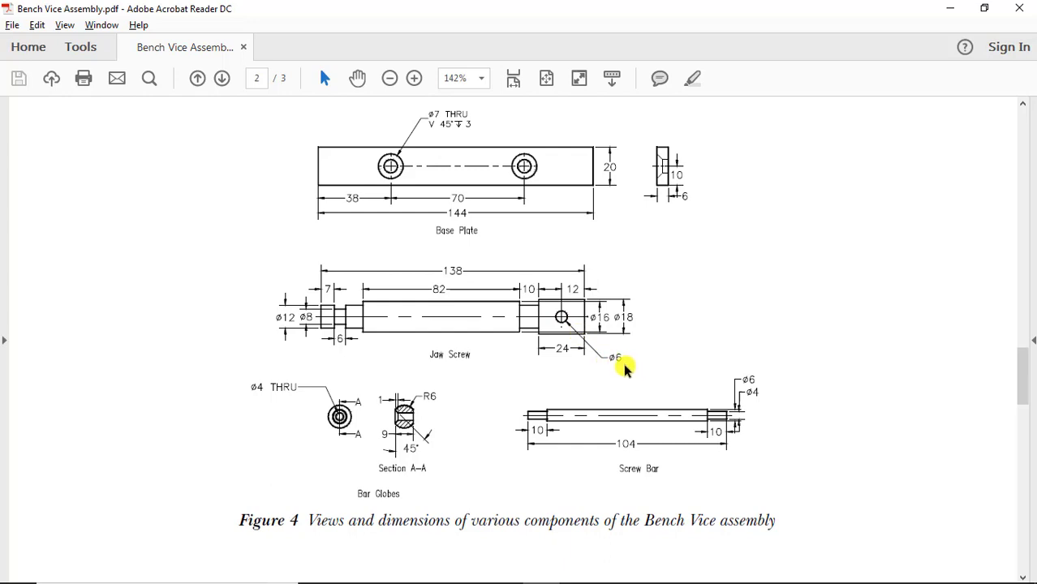
key("alt+Tab")
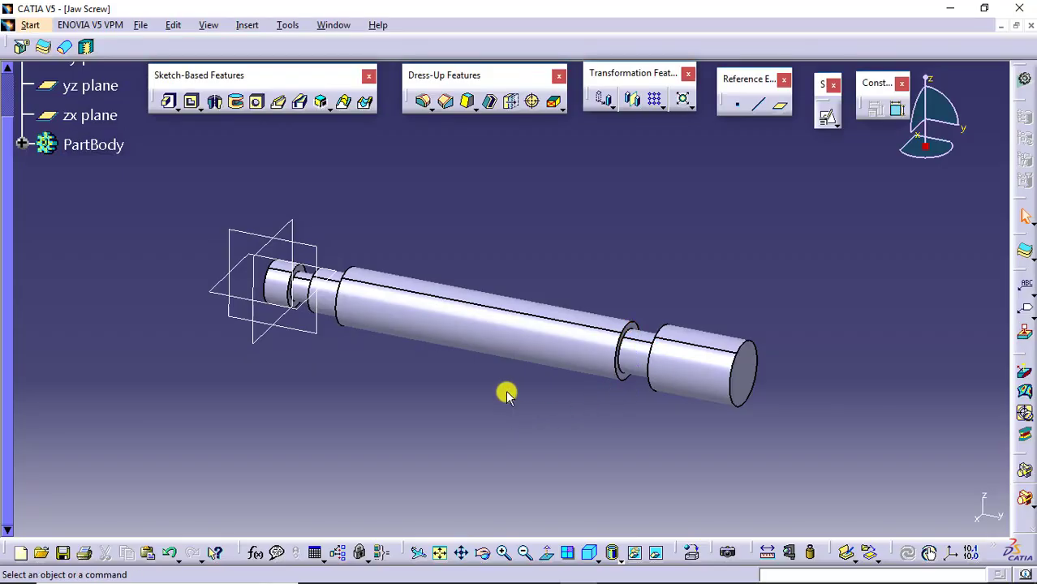
left_click(258, 103)
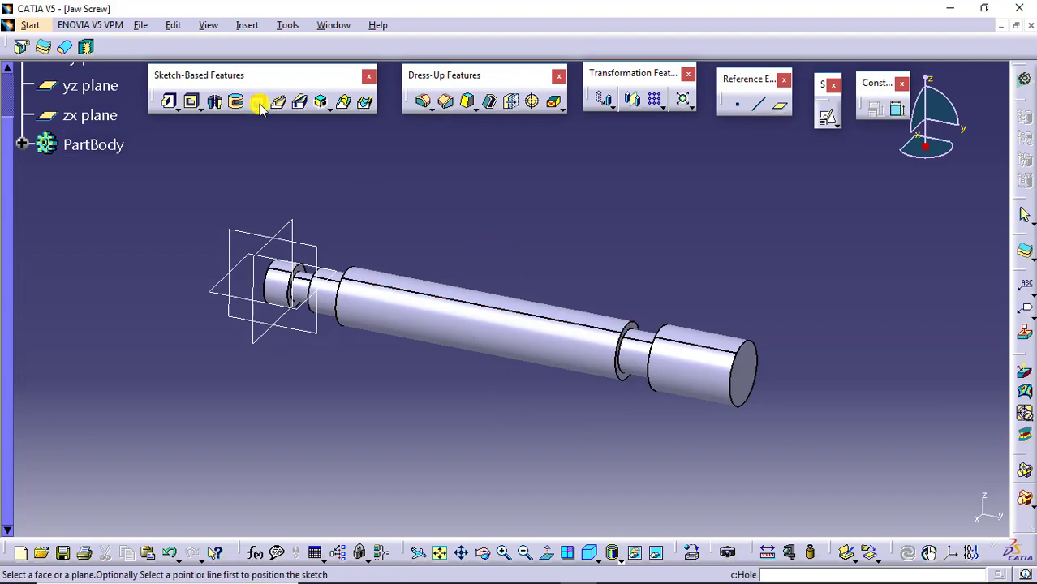
key("alt+Tab")
key("alt+Tab")
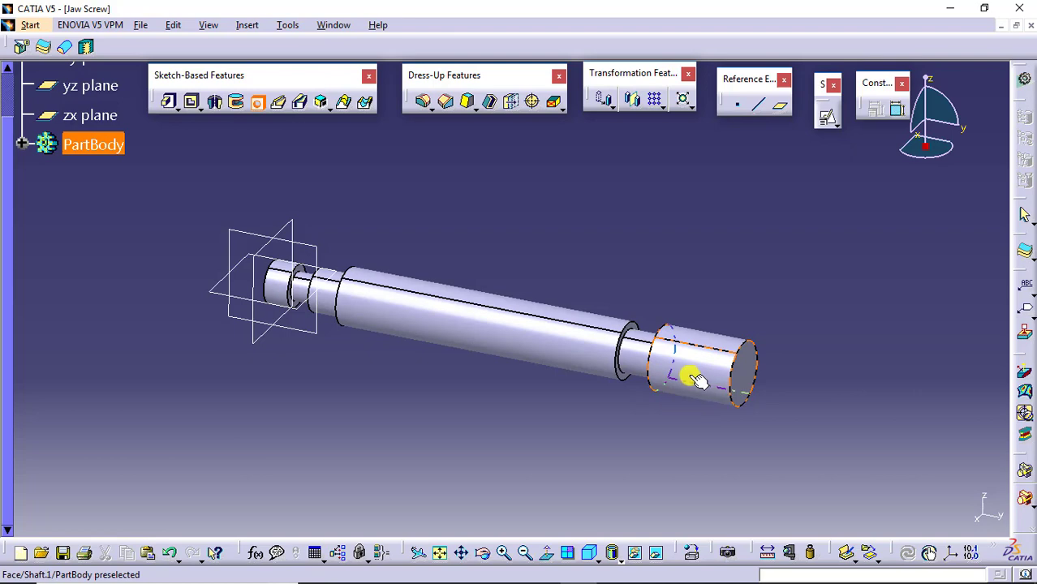
left_click(694, 378)
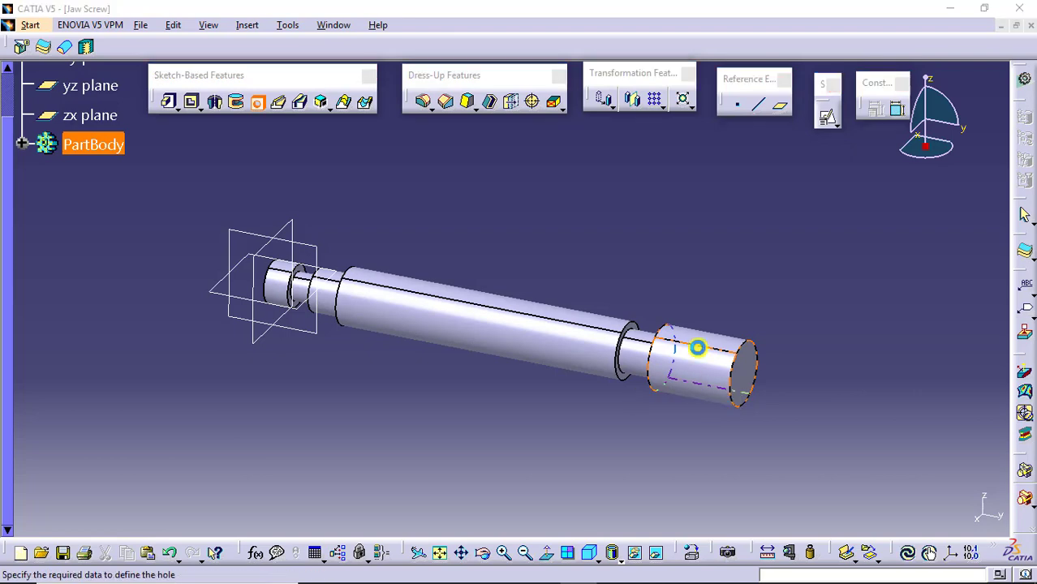
left_click(843, 288)
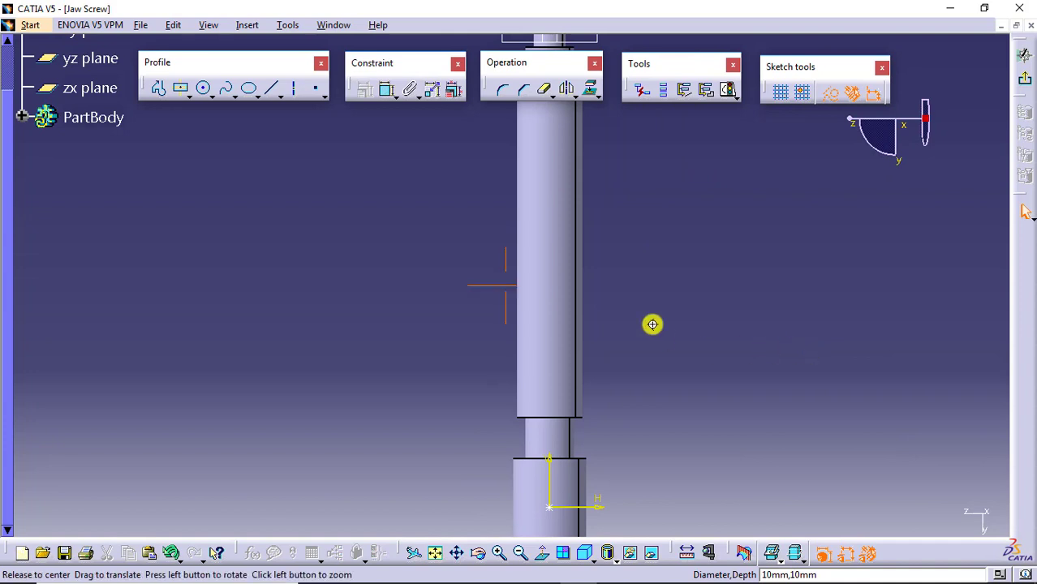
Constrain the hole's centre point to coincide with the shaft axis.
middle_click_drag(652, 324, 650, 365)
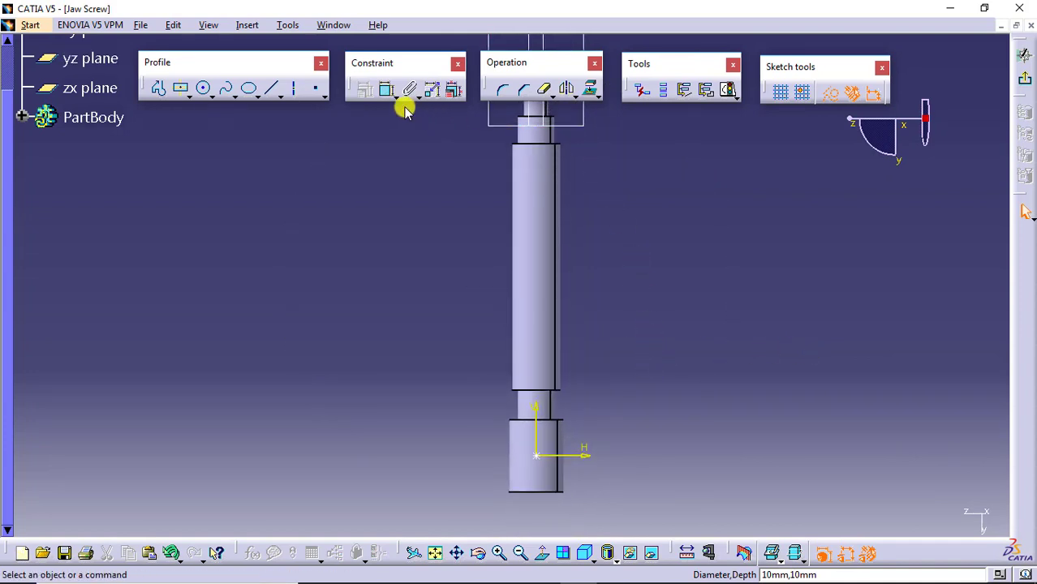
left_click(385, 89)
left_click(538, 246)
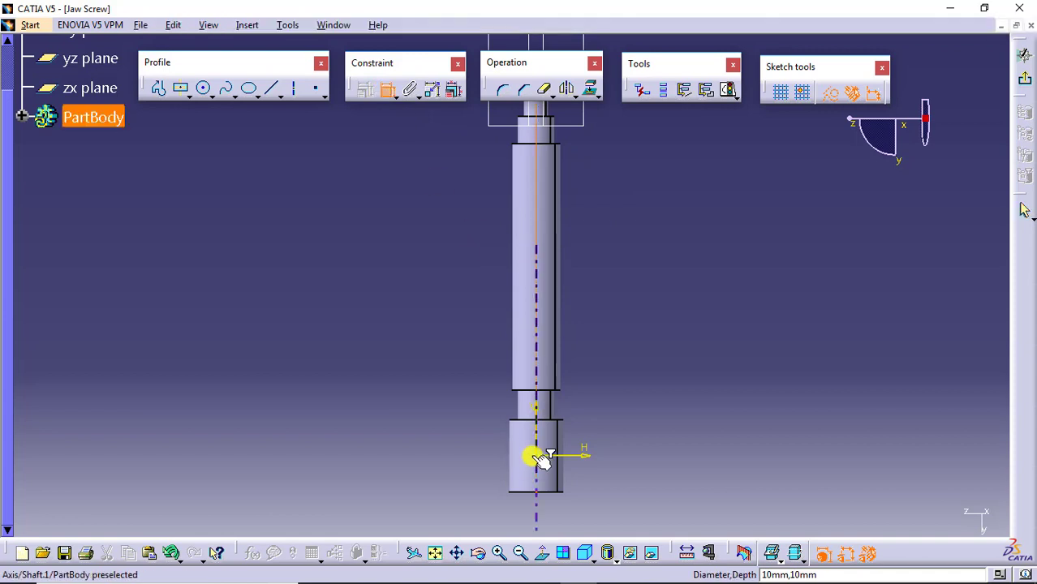
left_click(537, 454)
left_click(693, 441)
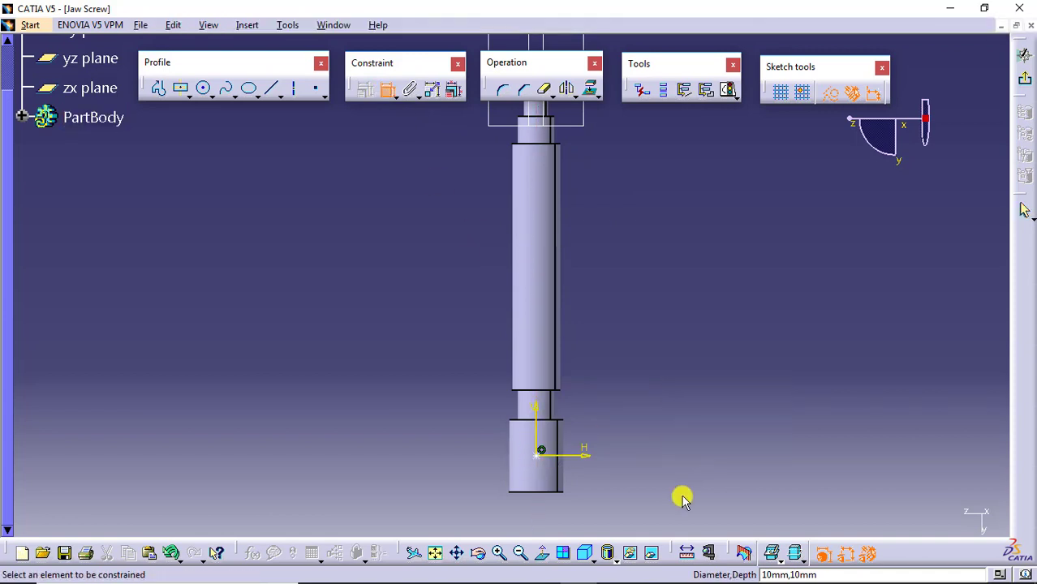
Dimension the hole centre's distance from the head's end edge and compare it with the PDF drawing.
key("alt+Tab")
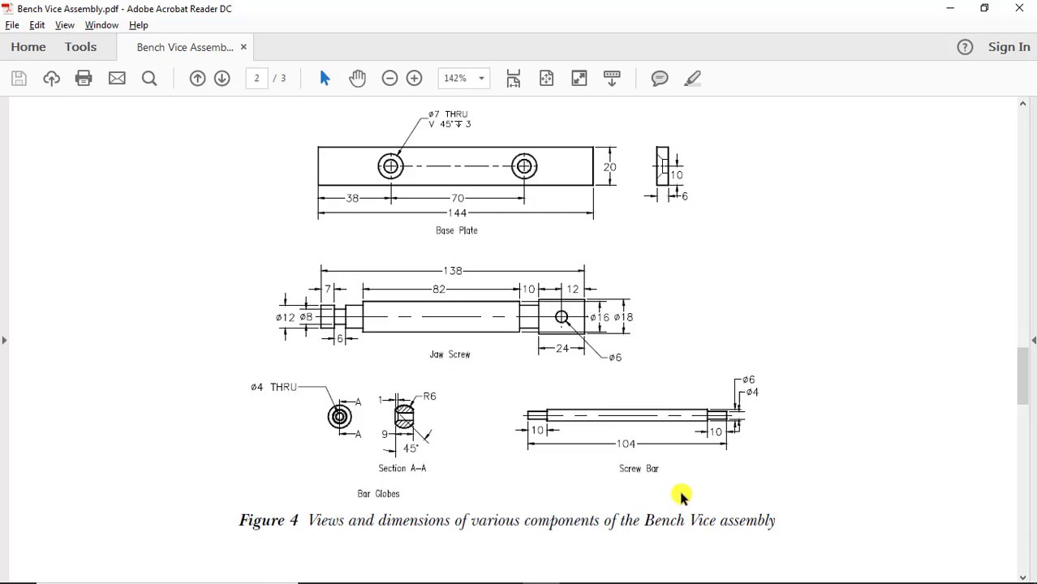
key("alt+Tab")
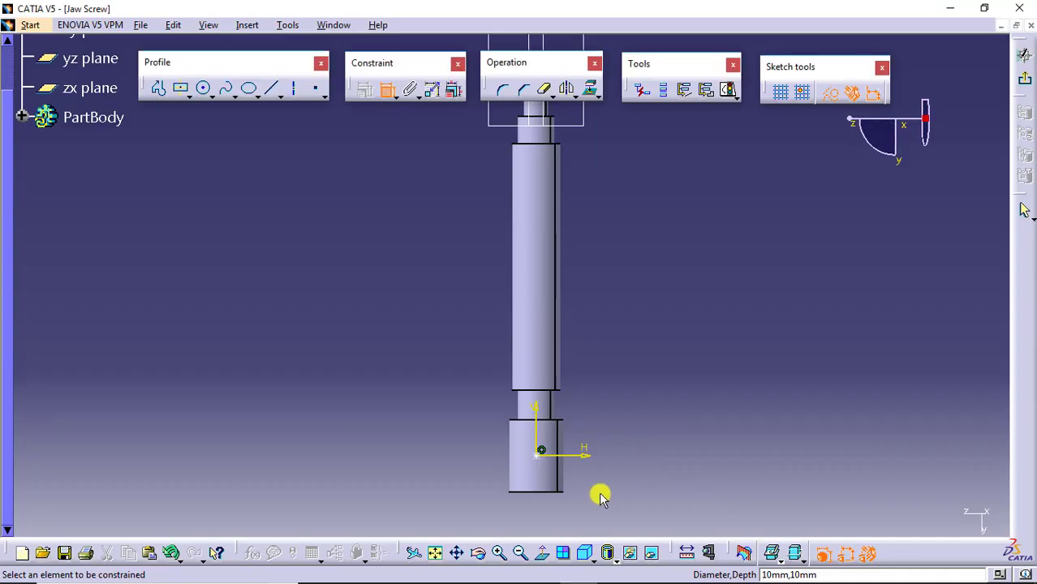
left_click(540, 453)
left_click(625, 474)
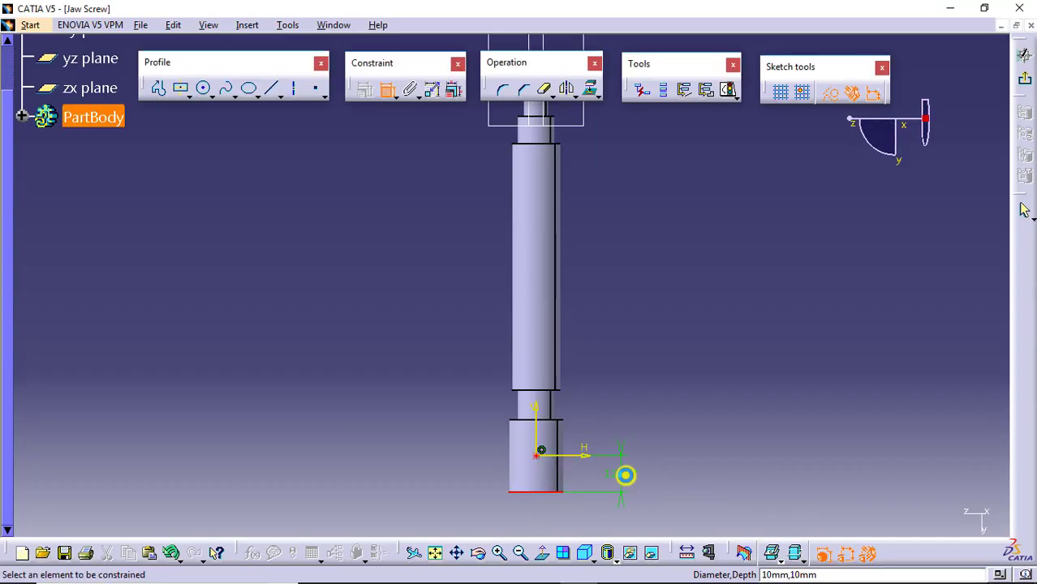
double_click(626, 473)
key("alt+Tab")
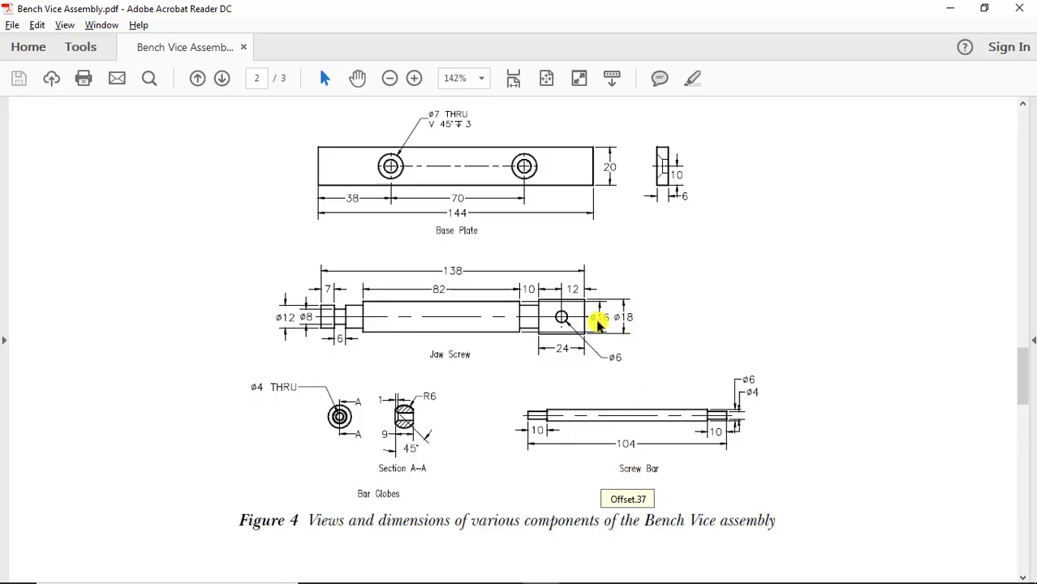
key("alt+Tab")
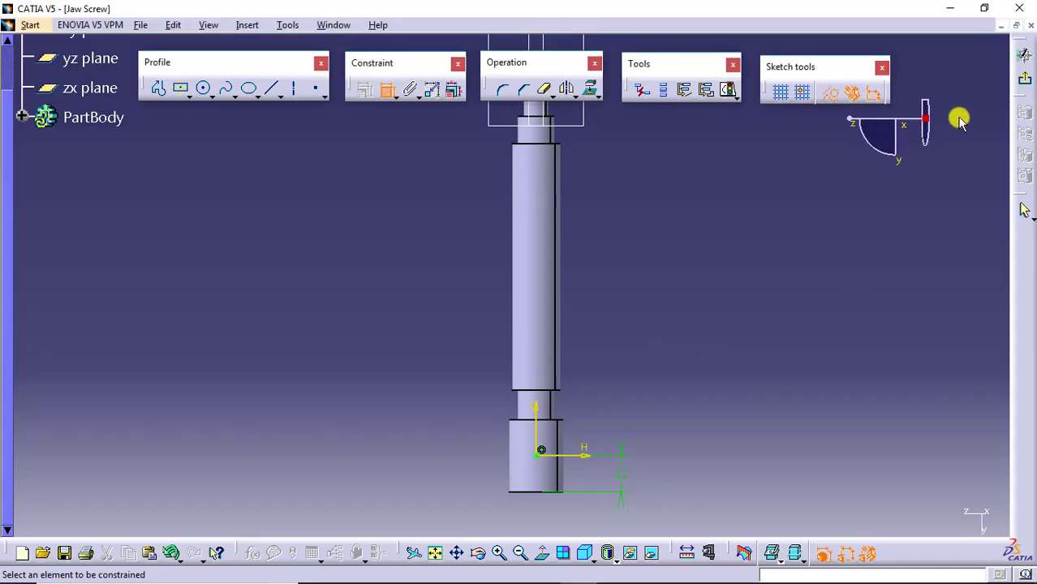
Exit the positioning sketch, create the hole with a 6 mm diameter and Up To Next extension, and save the part.
left_click(1024, 81)
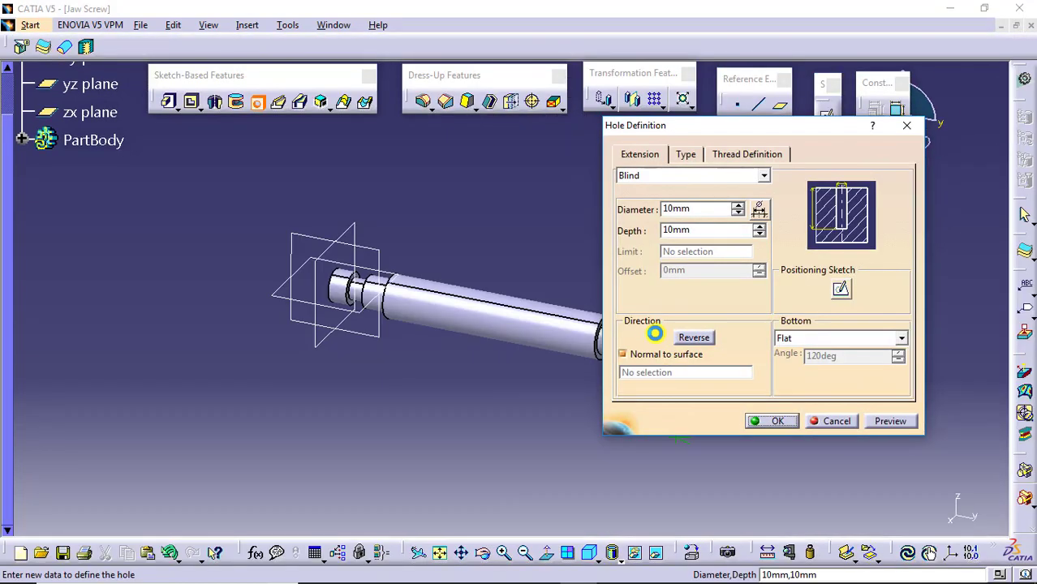
left_click_drag(703, 208, 620, 209)
type("6")
key("Tab")
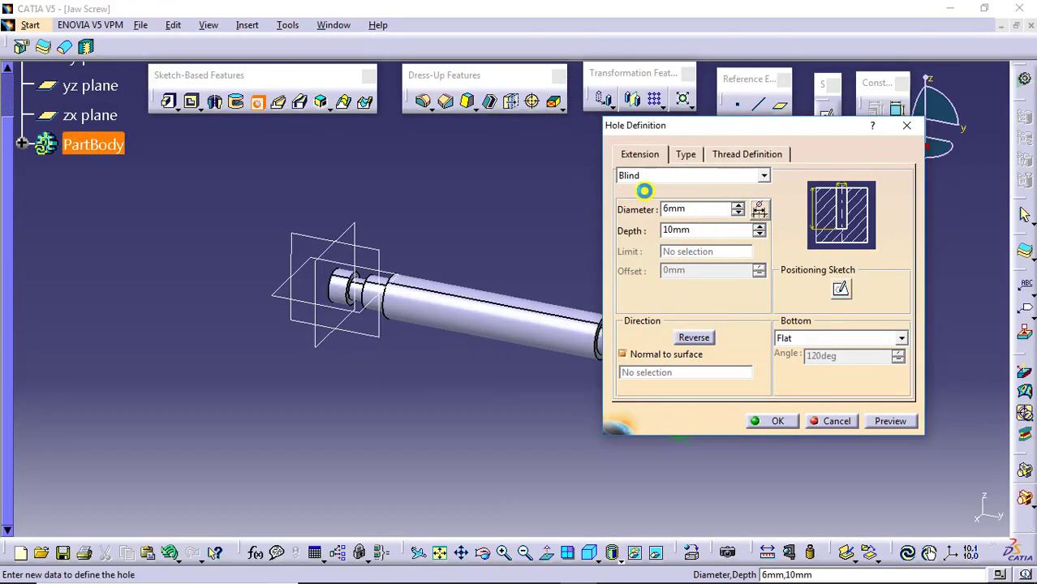
left_click(679, 176)
left_click(641, 201)
left_click(758, 421)
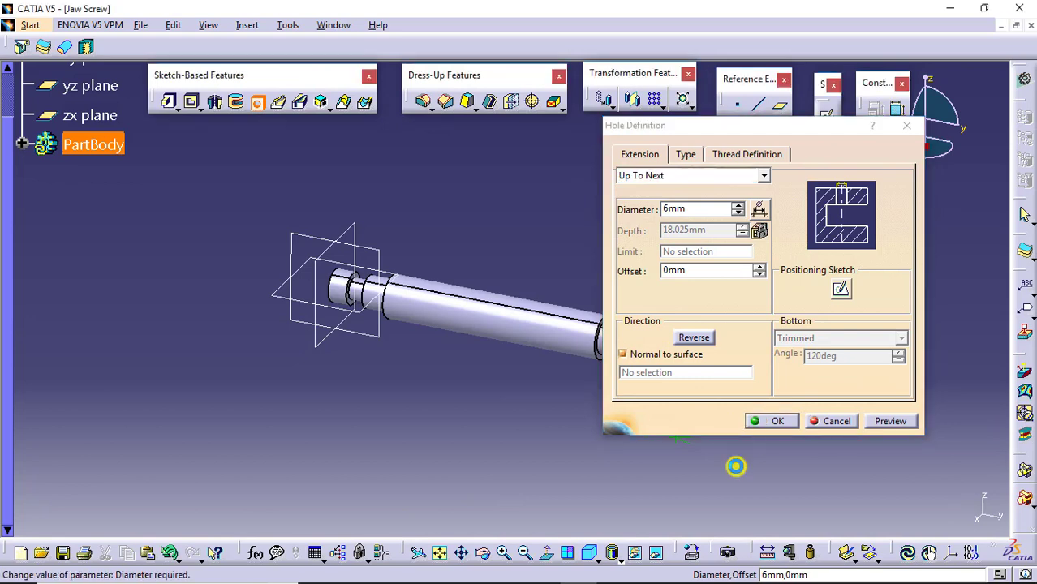
left_click(546, 445)
key("ctrl+s")
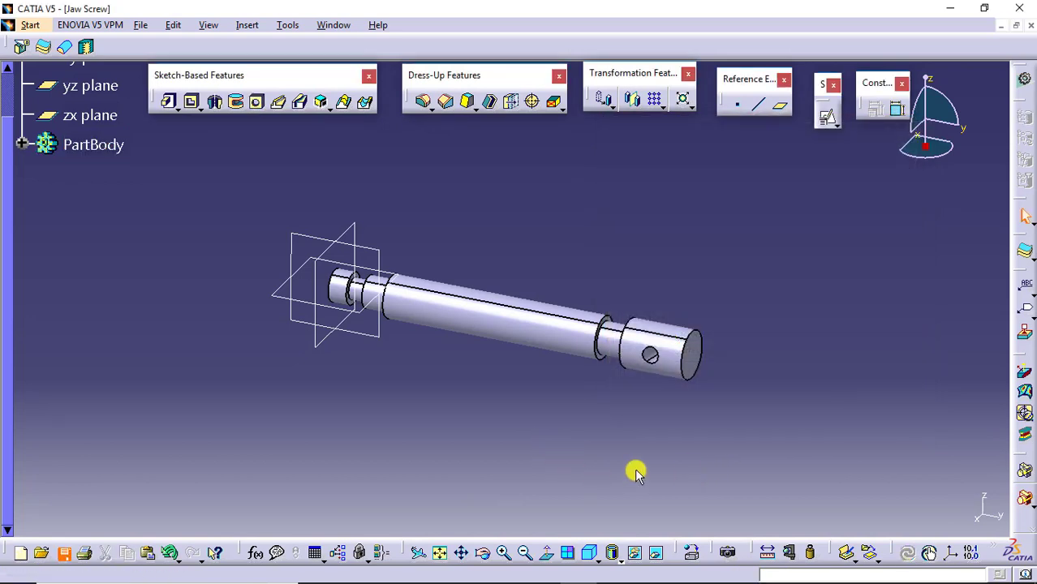